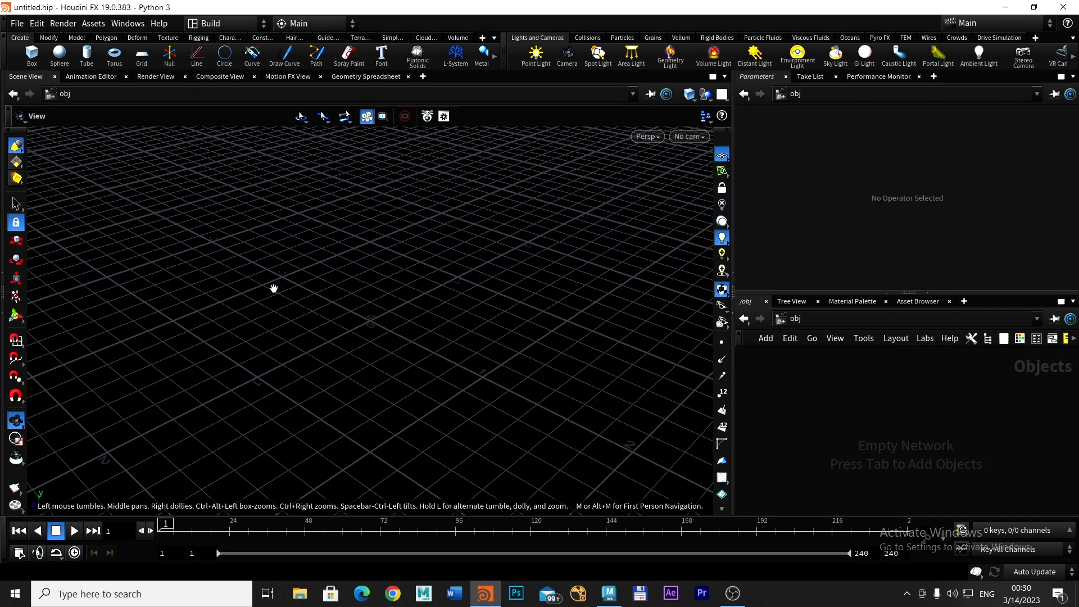
Create a Geometry object in the scene and go inside its network
key("Tab")
type("ge")
mouse_move(314, 266)
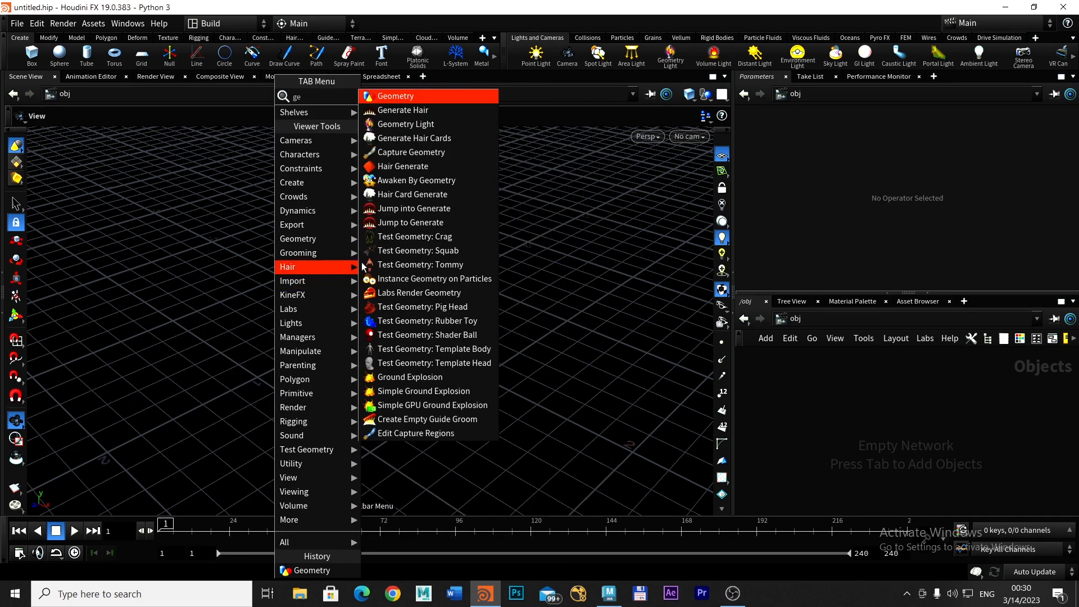
left_click(416, 96)
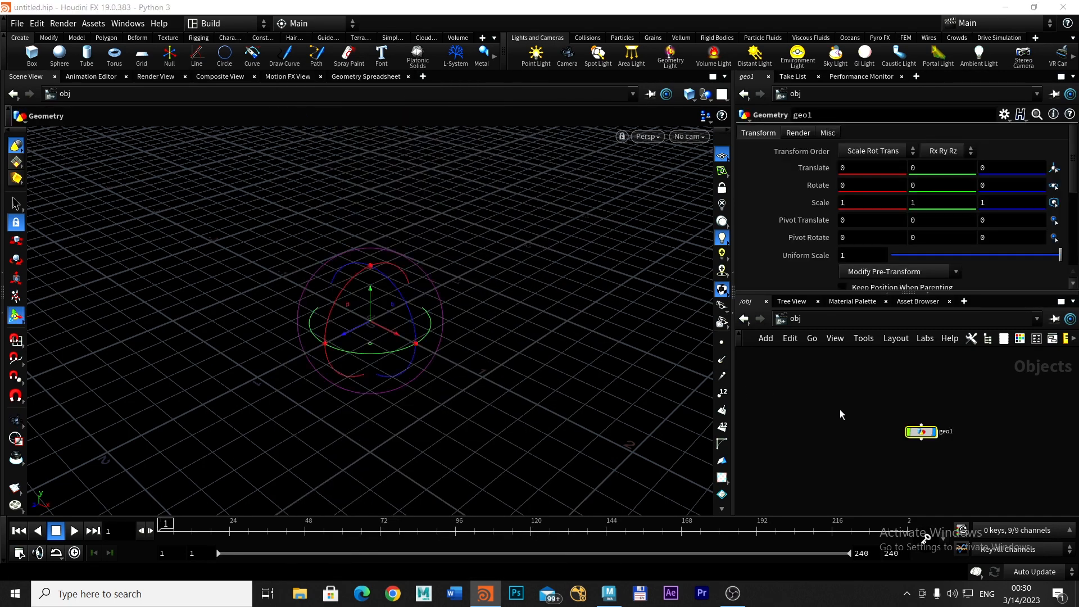
double_click(921, 432)
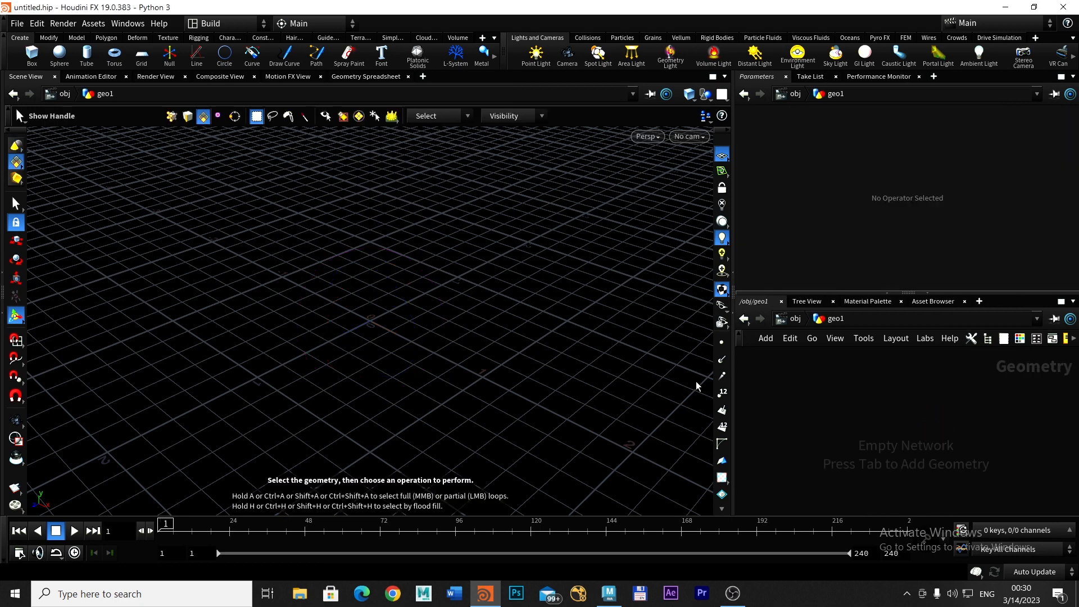
Place a Platonic Solids node in the geometry network and set its solid type to Soccer Ball
key("Tab")
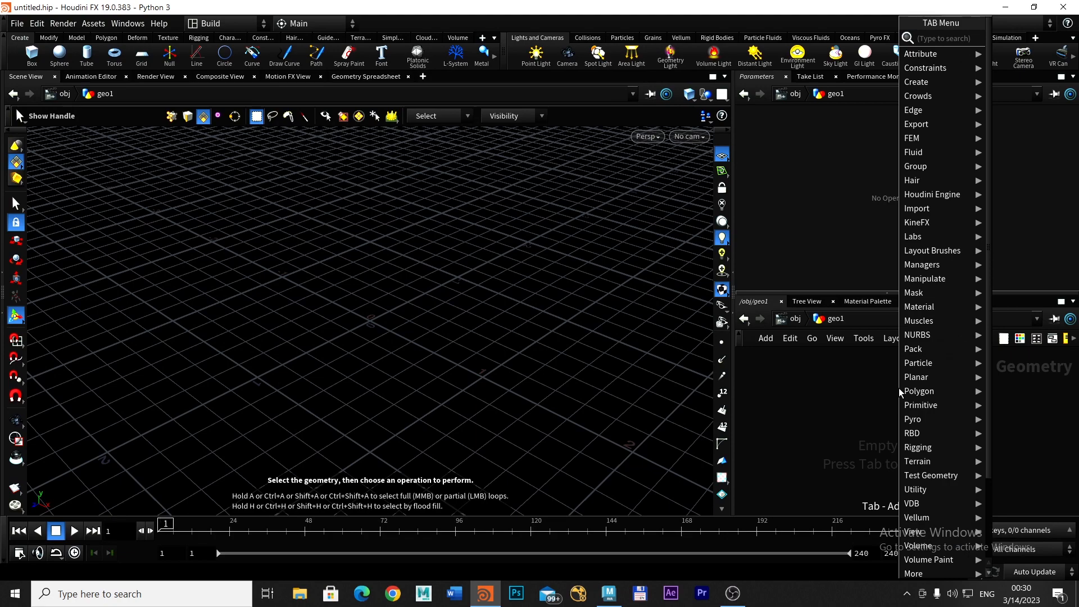
type("pla")
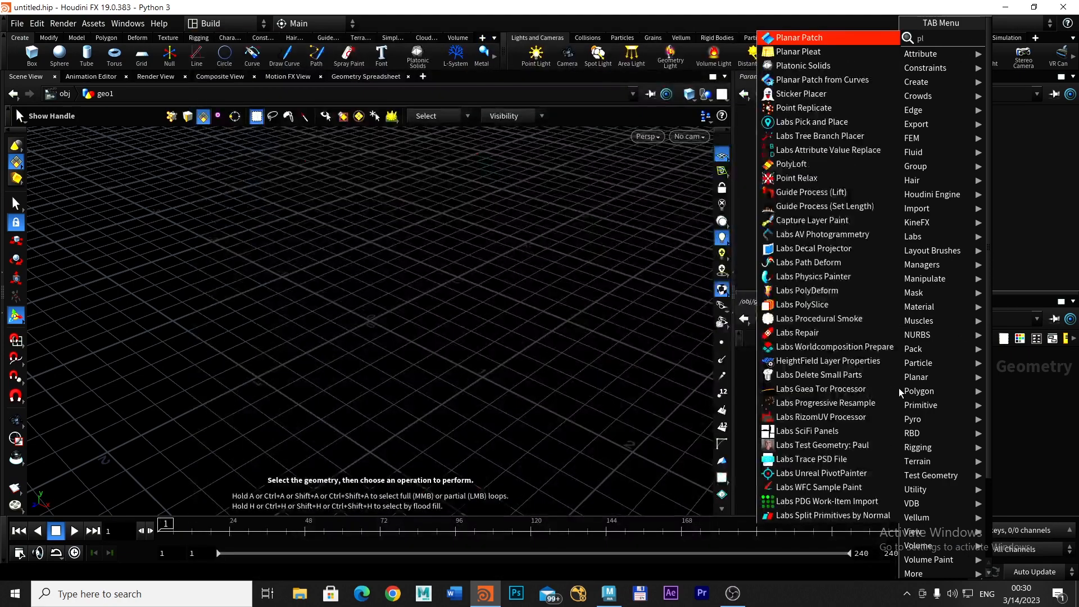
left_click(826, 66)
left_click(848, 425)
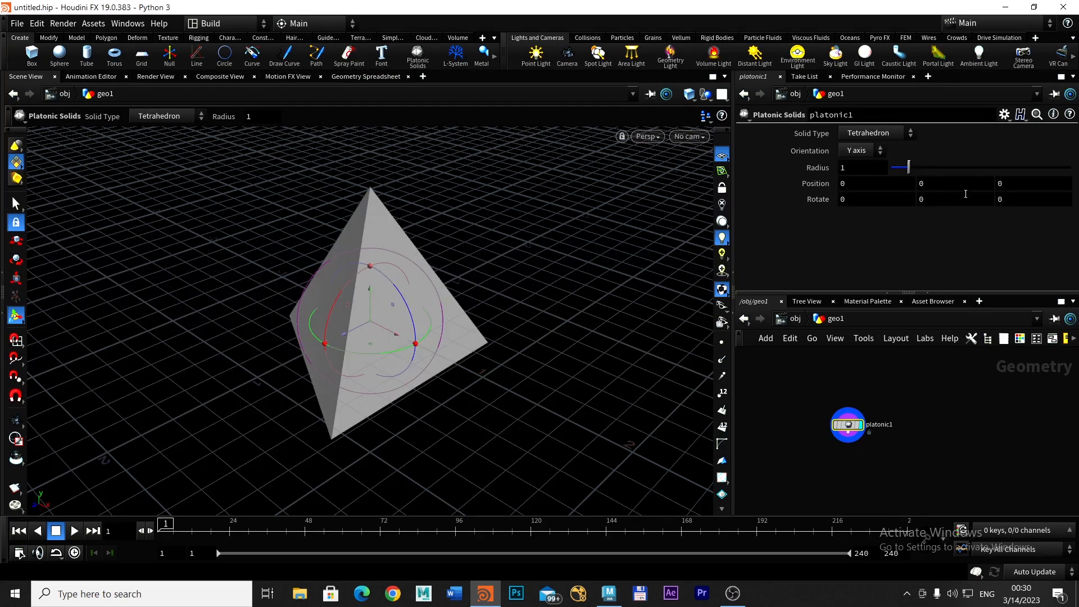
left_click(870, 134)
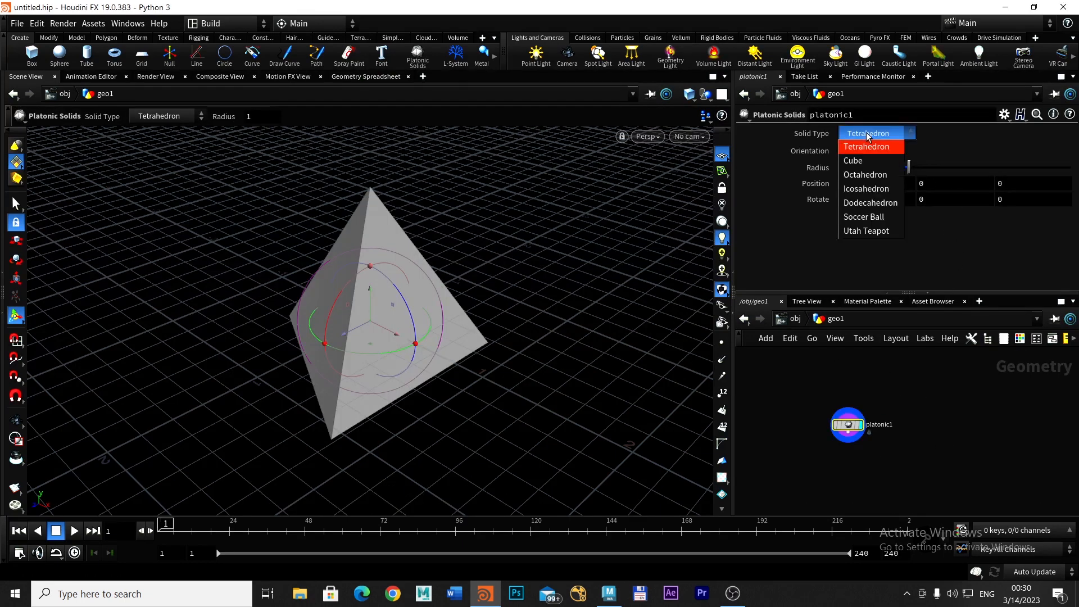
left_click(877, 216)
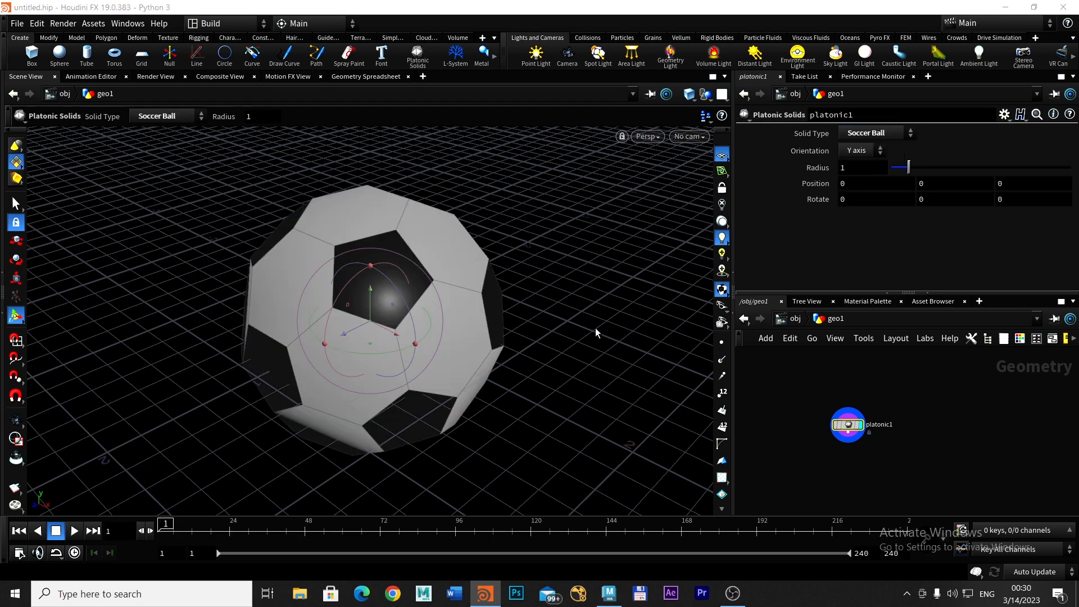
key("Escape")
left_click_drag(590, 327, 543, 333)
Switch to Maya and create a polygon soccer ball primitive on the grid
key("alt+Tab")
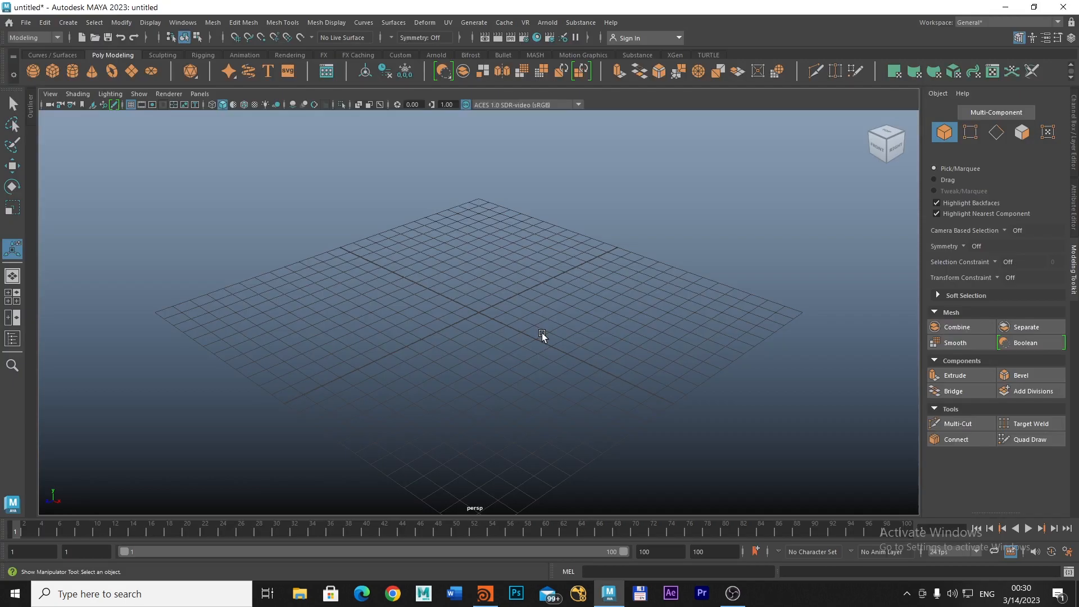
left_click(68, 23)
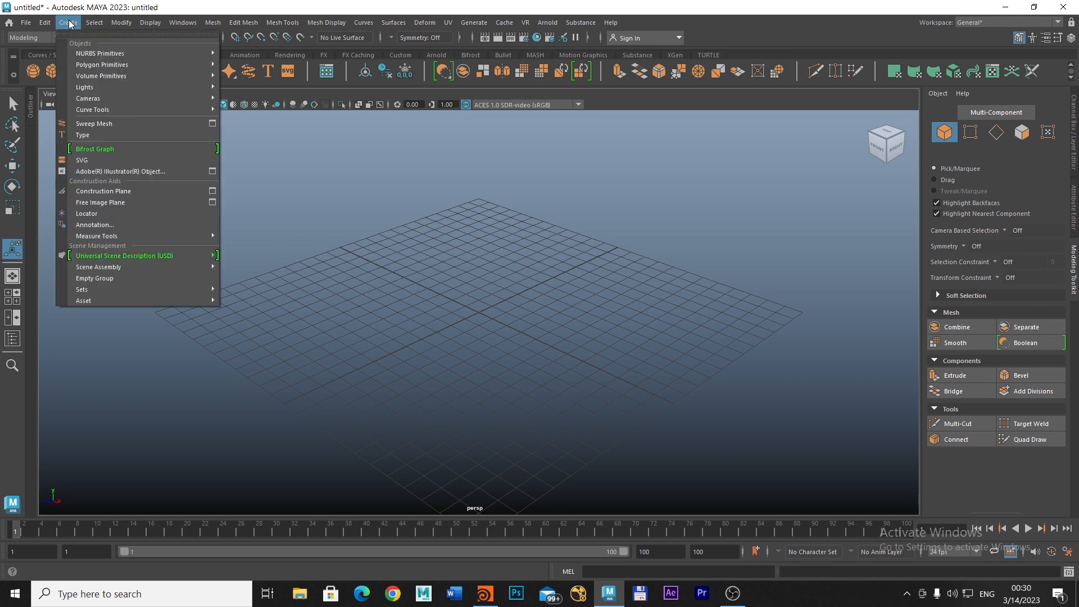
mouse_move(109, 65)
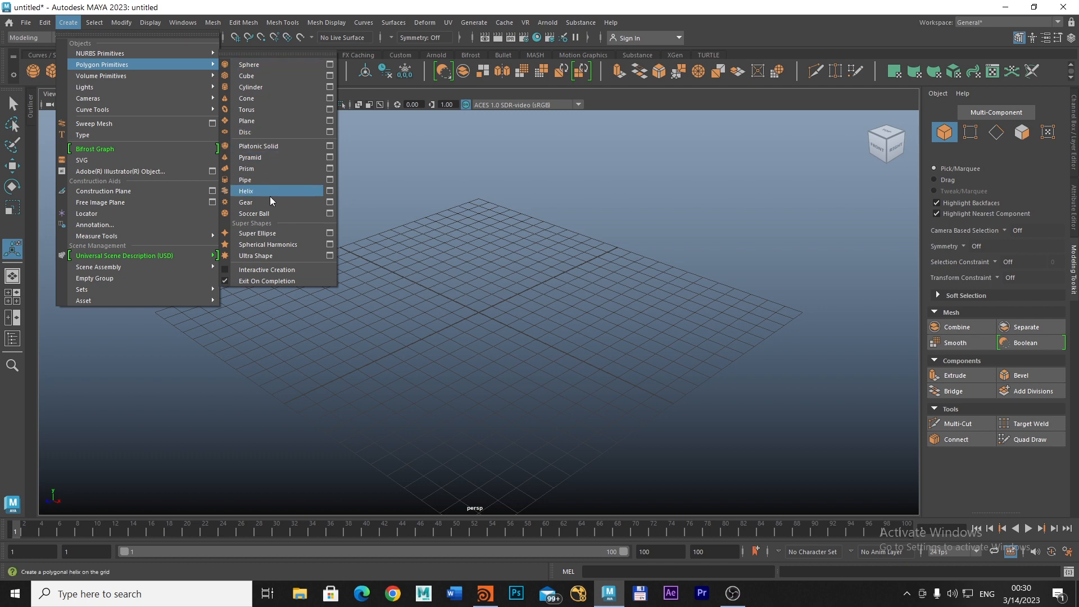
left_click(268, 216)
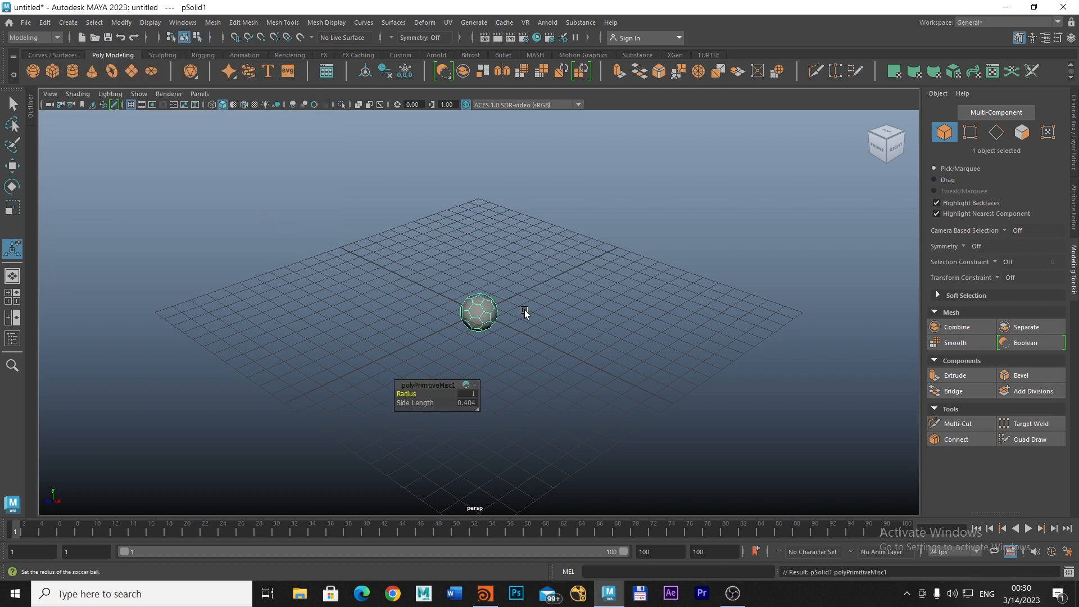
key("alt+Tab")
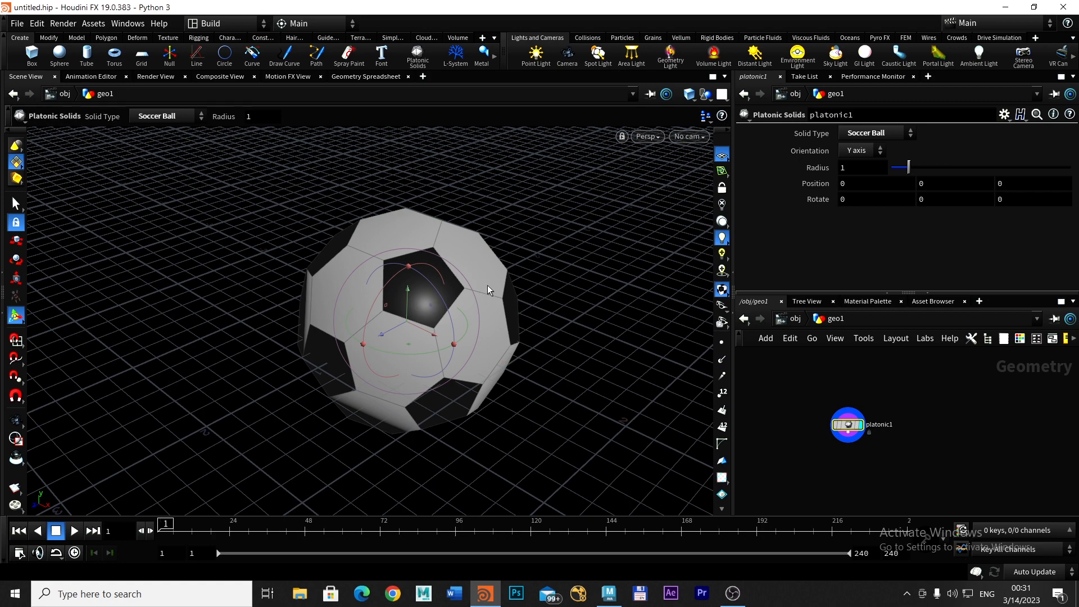
key("alt+Tab")
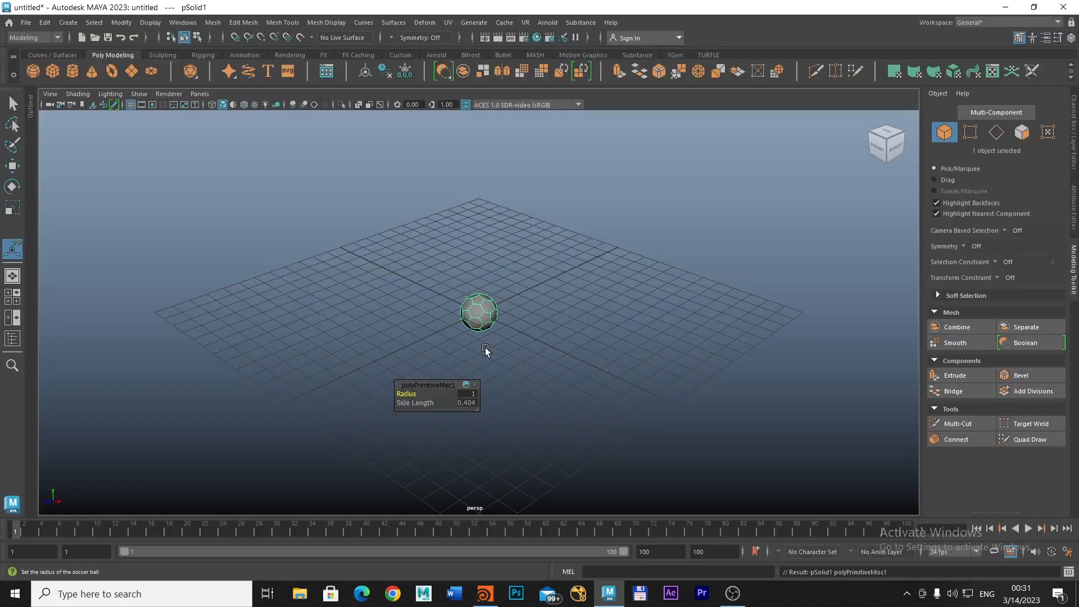
Select all twelve pentagonal faces around the Maya soccer ball in face mode
right_click_drag(433, 353, 730, 389, "alt")
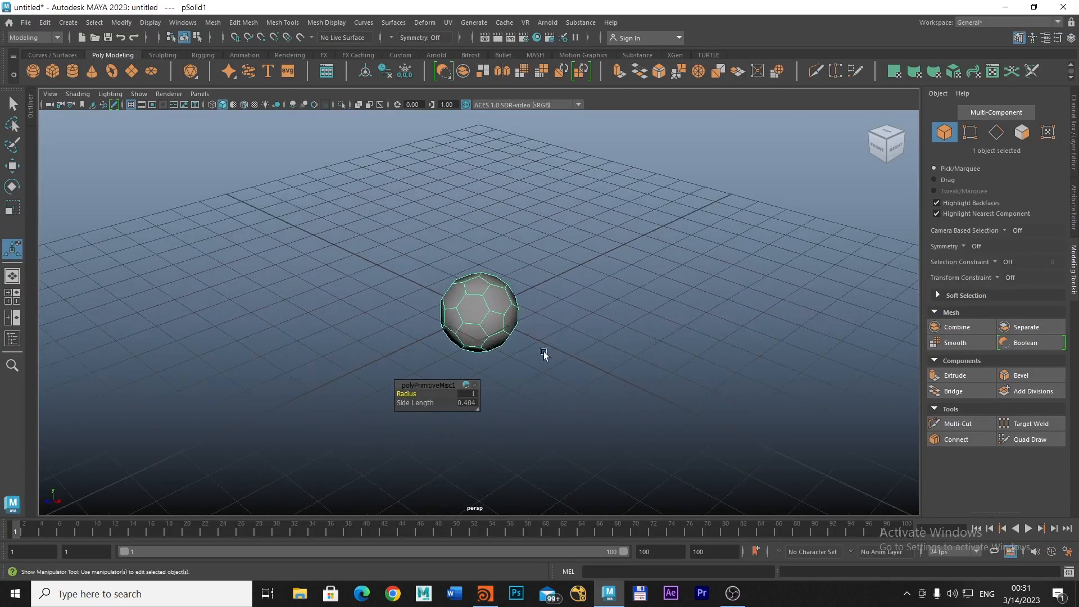
right_click_drag(527, 352, 601, 362, "alt")
key("q")
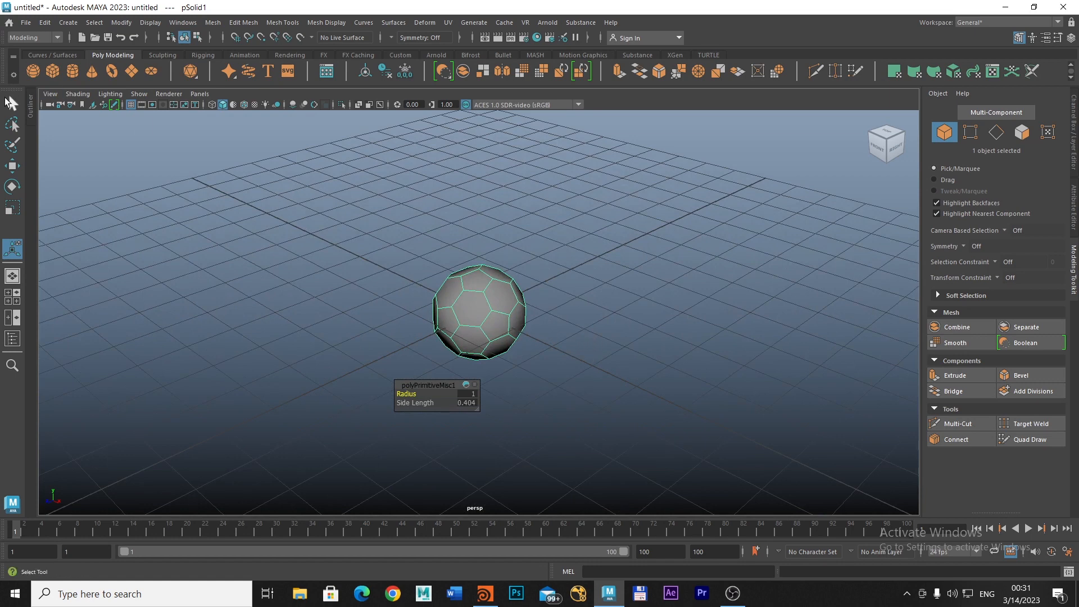
right_click_drag(521, 259, 521, 298)
left_click(494, 325)
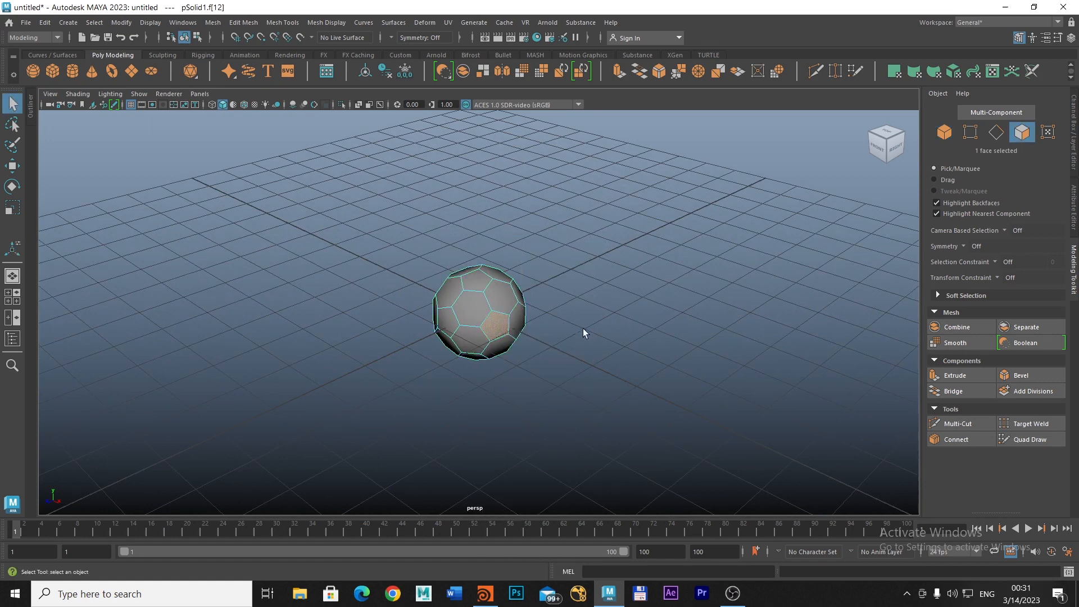
middle_click_drag(549, 335, 551, 359, "alt")
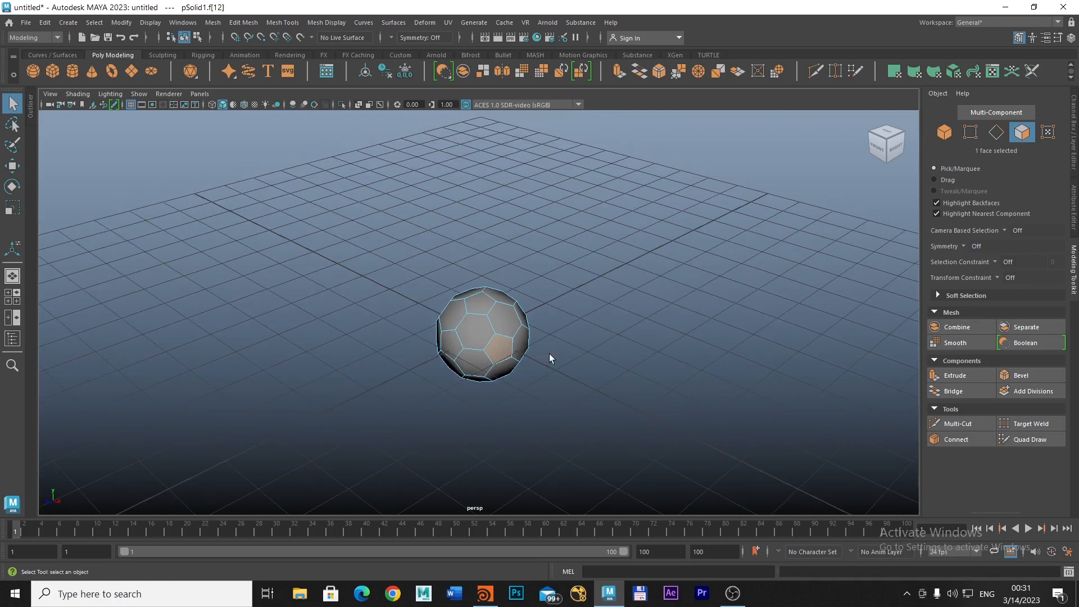
left_click(451, 347, "shift")
left_click_drag(606, 325, 564, 355, "alt")
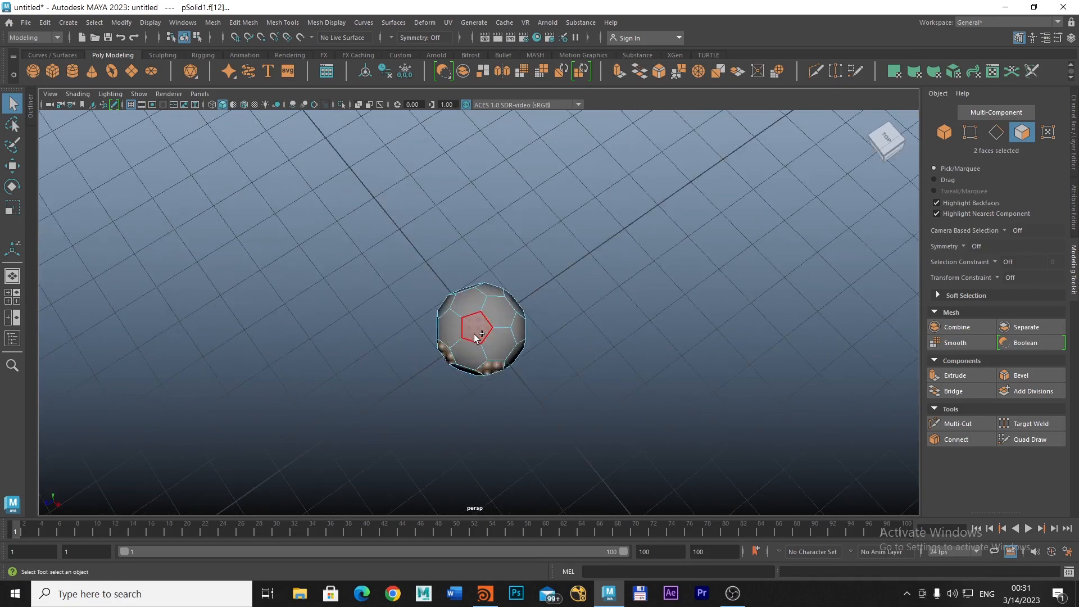
left_click(475, 337, "shift")
left_click_drag(476, 337, 522, 410, "alt")
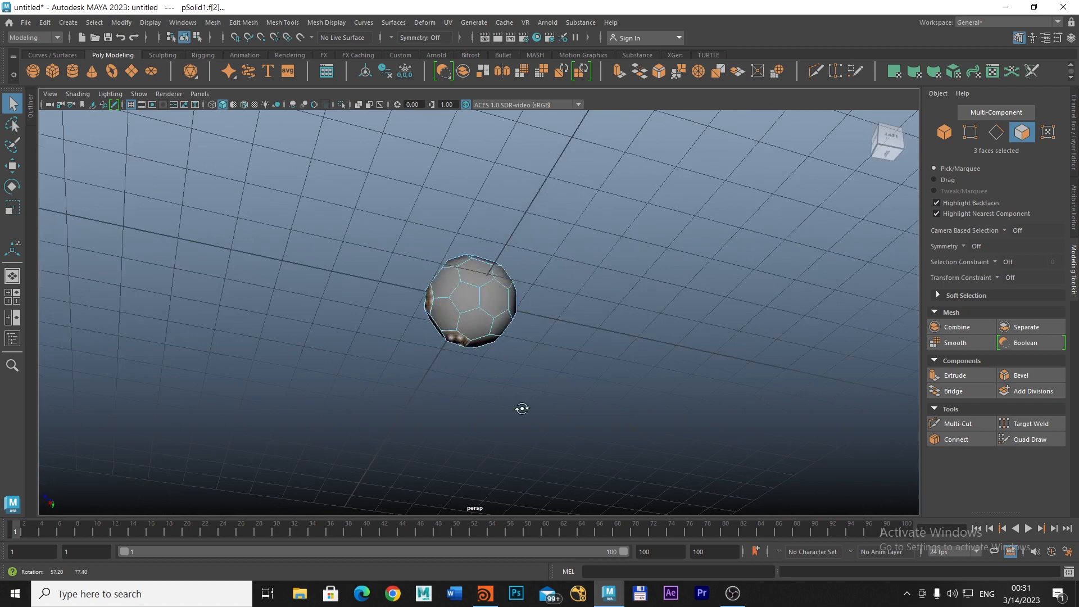
left_click(463, 300, "shift")
left_click_drag(481, 304, 489, 340, "alt")
left_click(501, 309, "shift")
left_click(471, 289, "shift")
left_click(484, 293, "shift")
left_click_drag(605, 313, 457, 324, "alt")
left_click(479, 310, "shift")
left_click(498, 312, "shift")
left_click(488, 317, "shift")
left_click(456, 324, "shift")
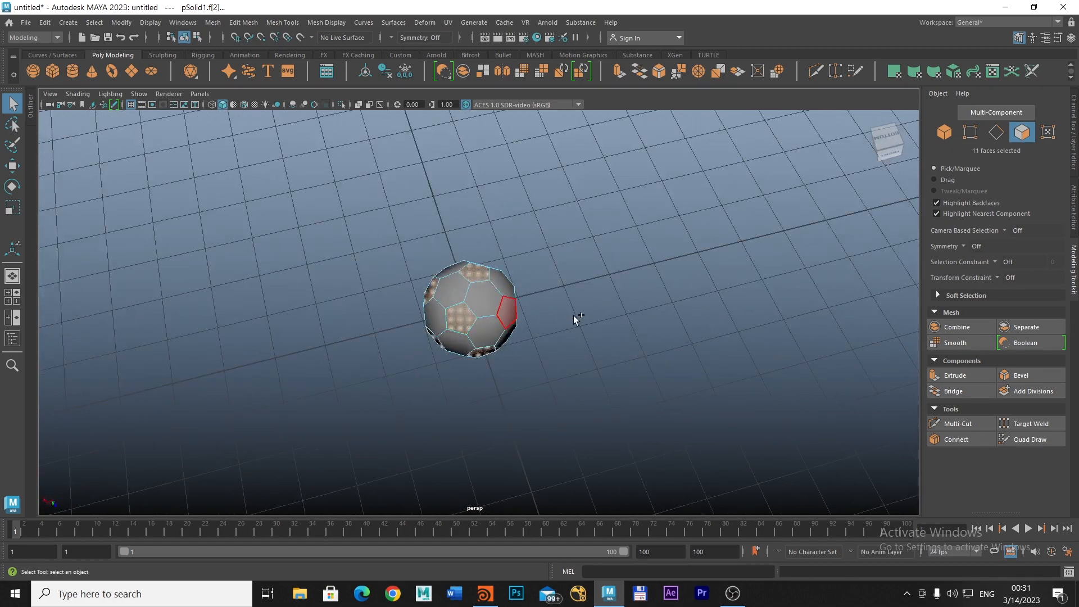
left_click_drag(596, 317, 504, 344, "alt")
left_click(481, 291, "shift")
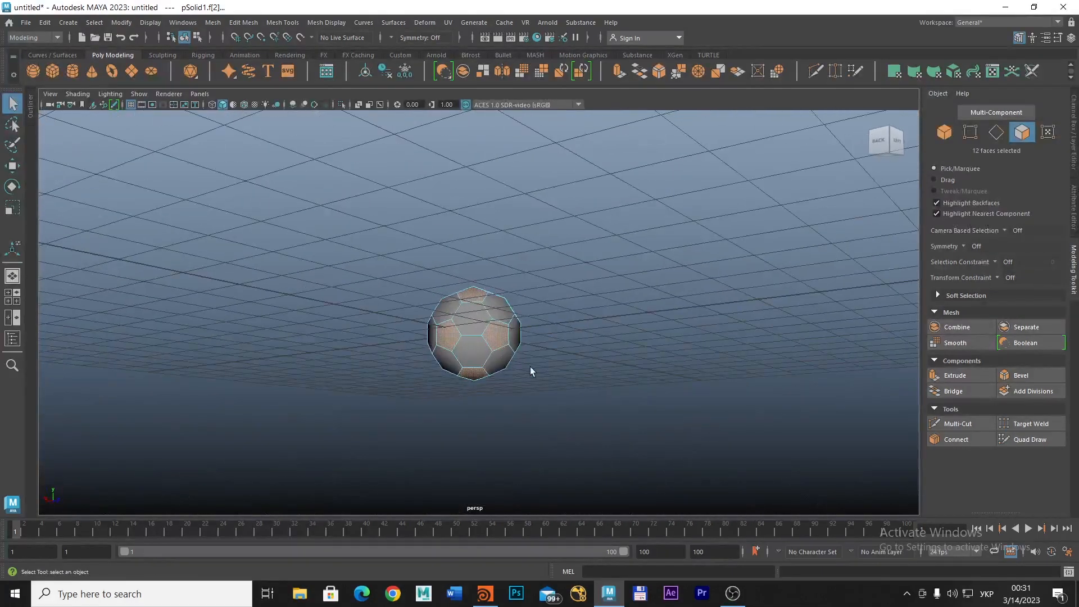
Assign a new Blinn material to the selected pentagonal faces and set its color to black
right_click(503, 340)
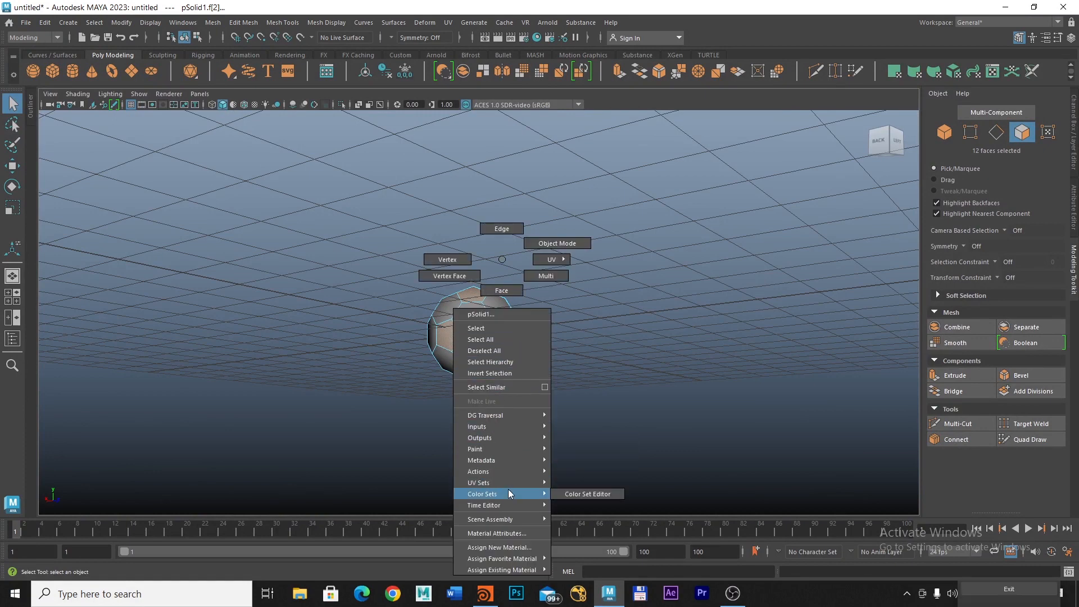
mouse_move(525, 559)
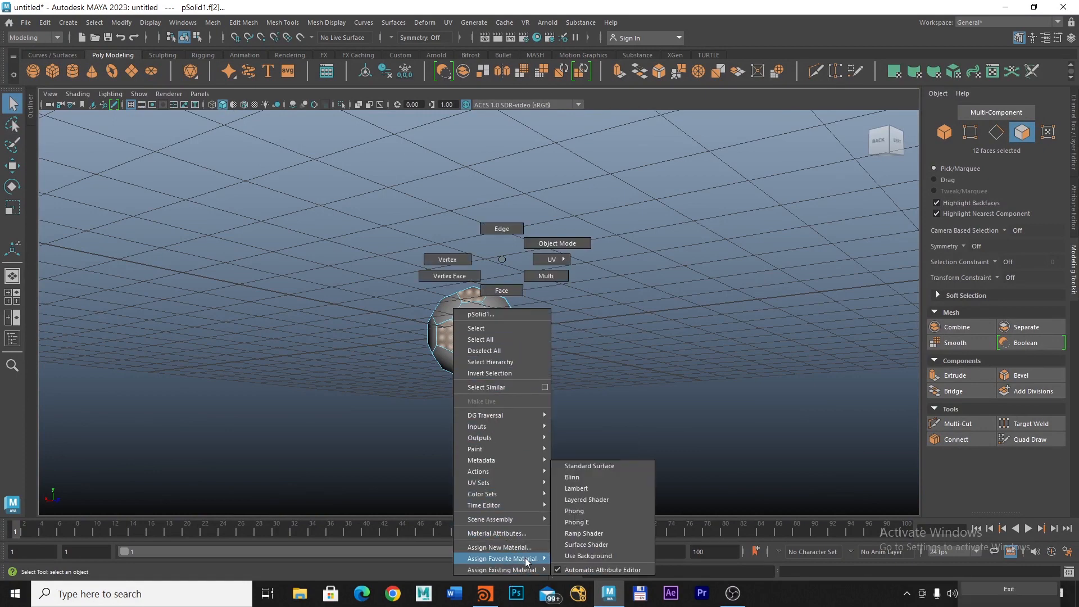
left_click(583, 479)
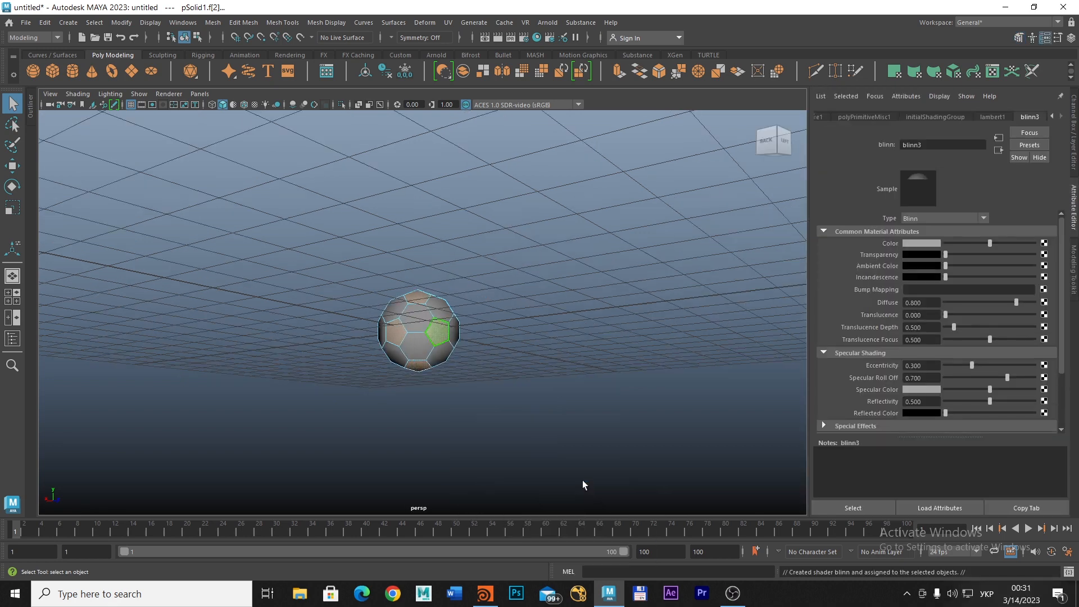
left_click(921, 243)
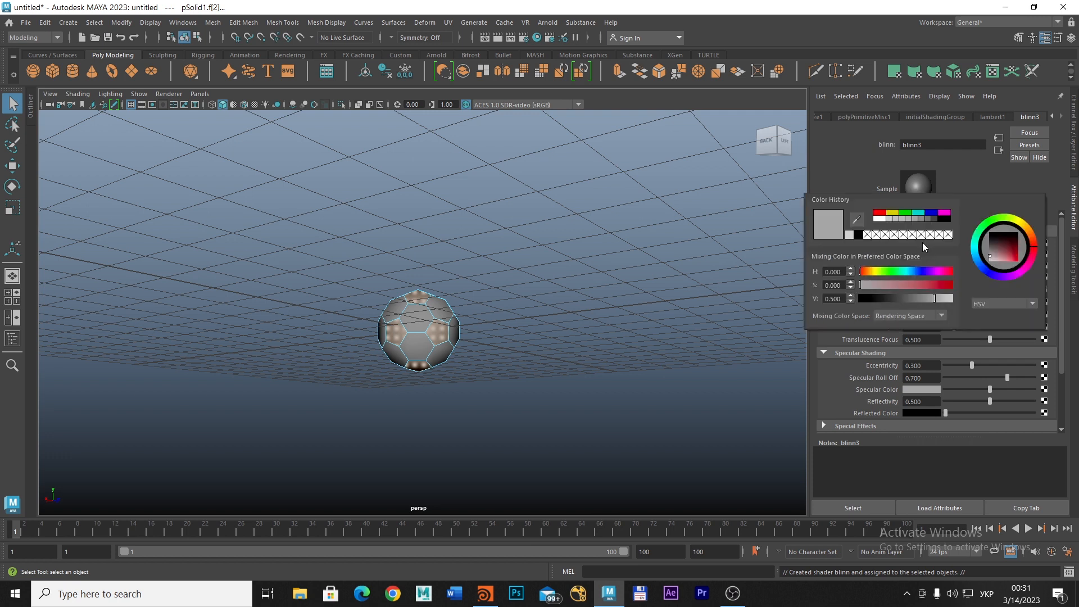
left_click(944, 219)
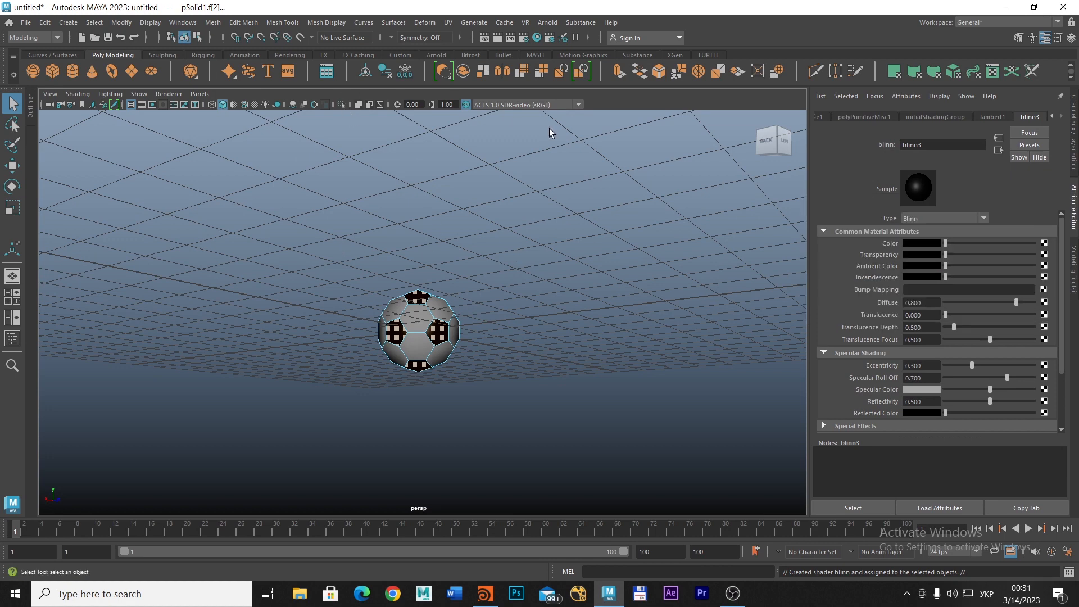
Invert the face selection to the hexagons, assign them a new Blinn material colored white, and return to object mode
left_click(95, 23)
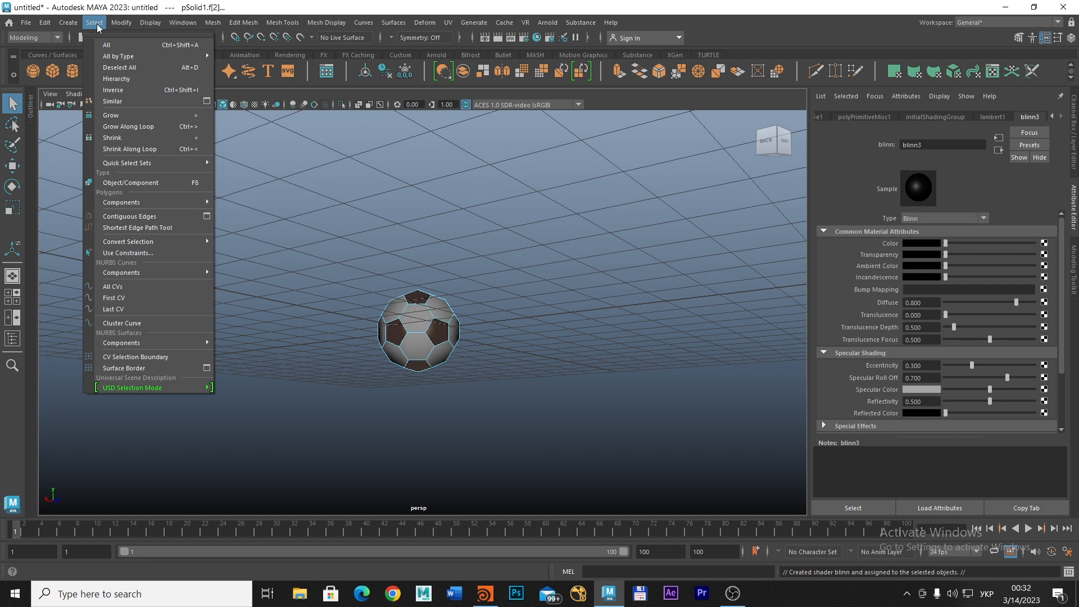
left_click(132, 90)
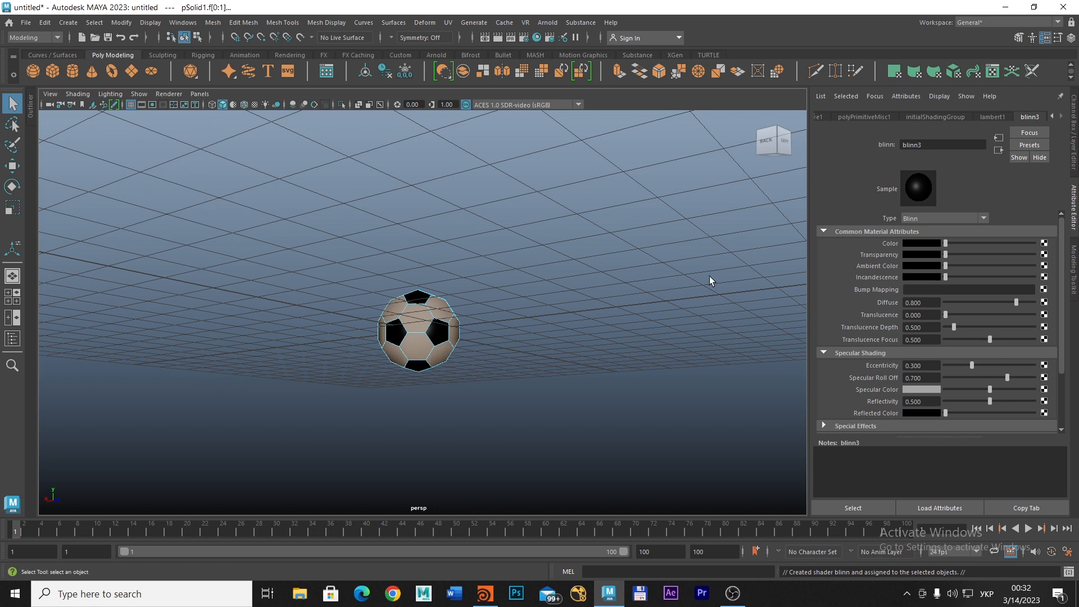
right_click(419, 323)
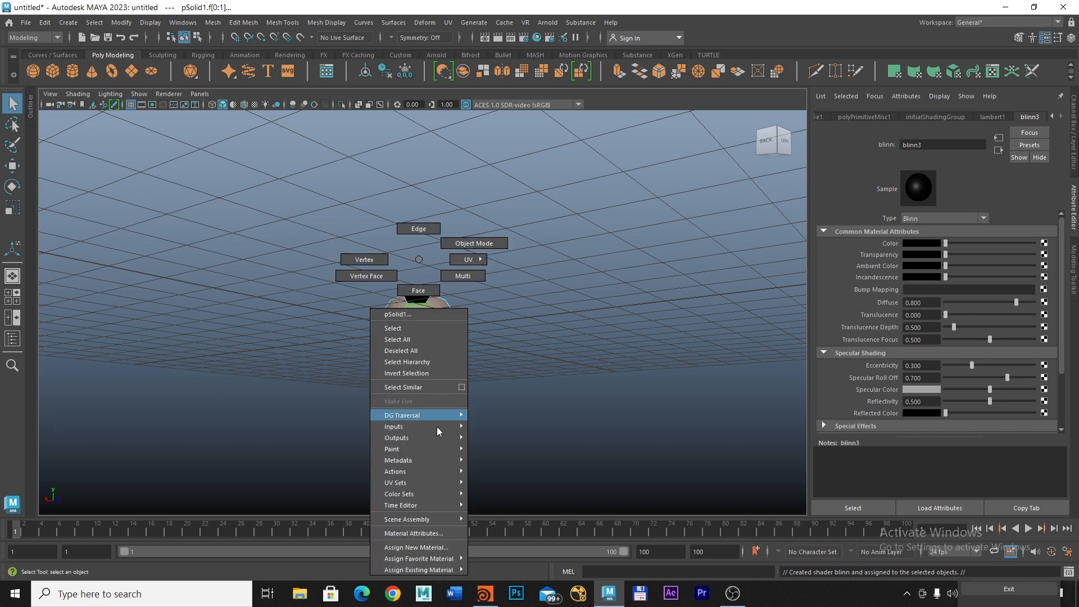
mouse_move(444, 560)
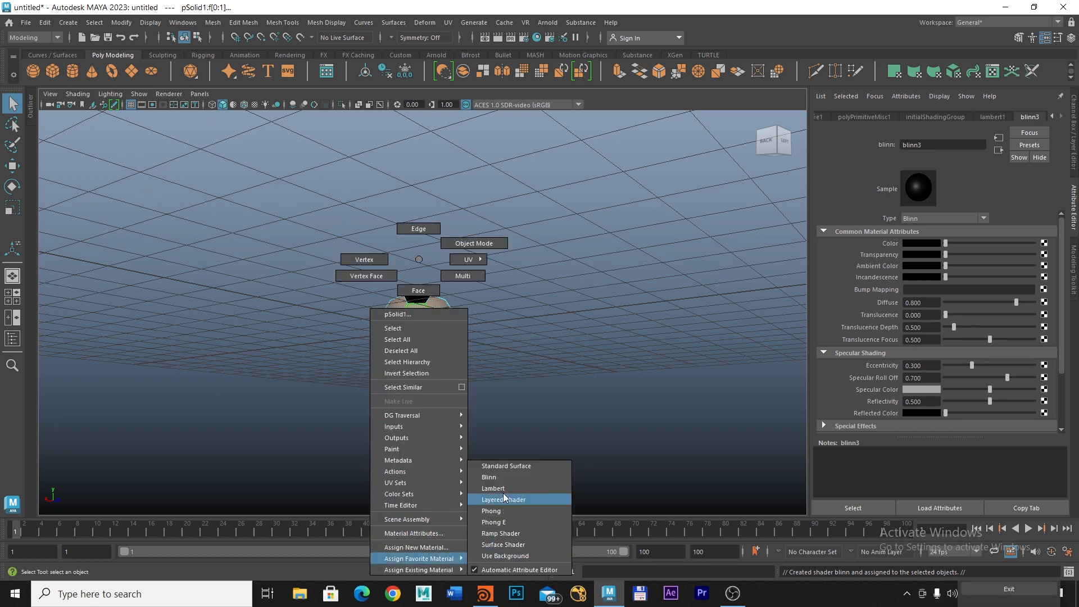
left_click(504, 478)
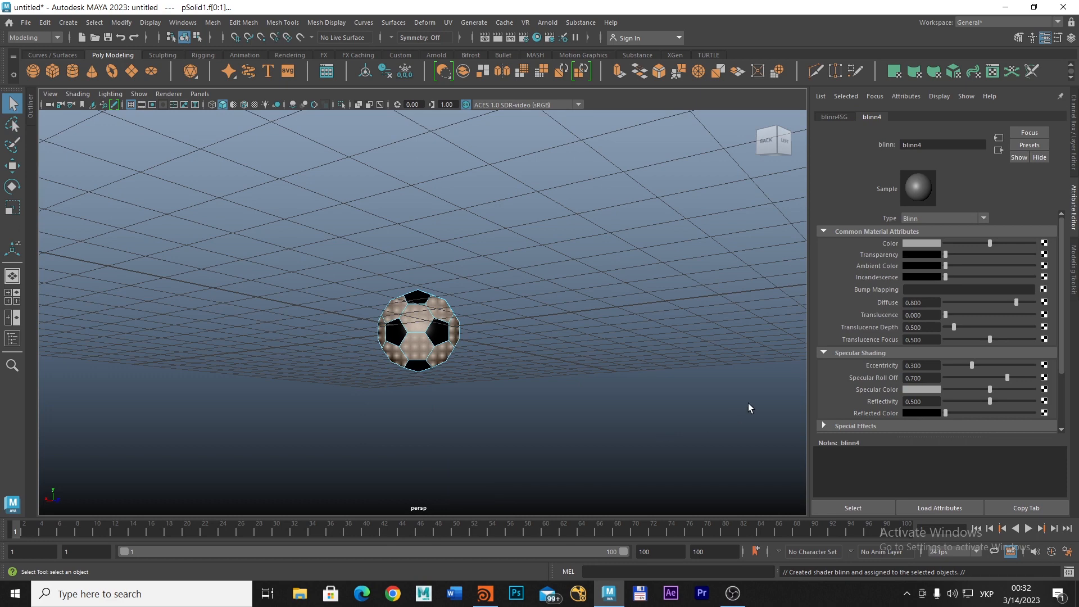
left_click(921, 245)
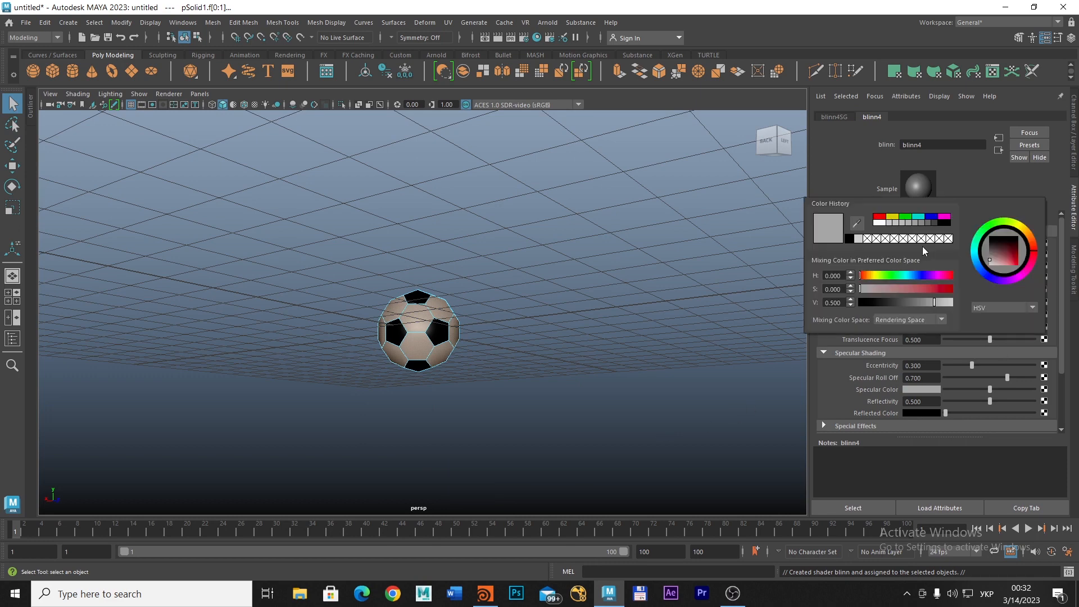
left_click(876, 223)
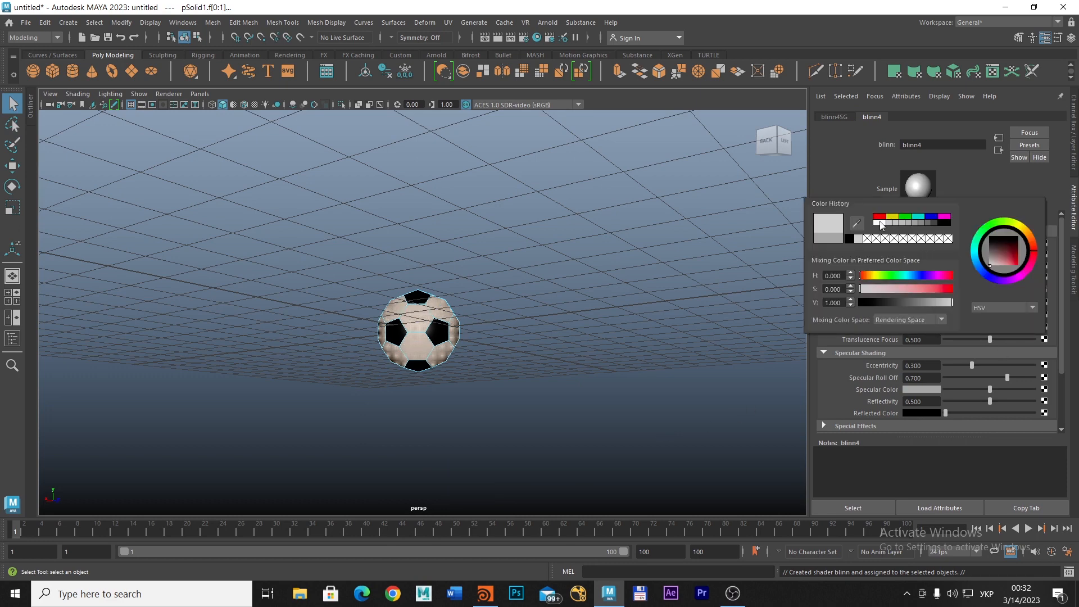
left_click(496, 275)
key("F8")
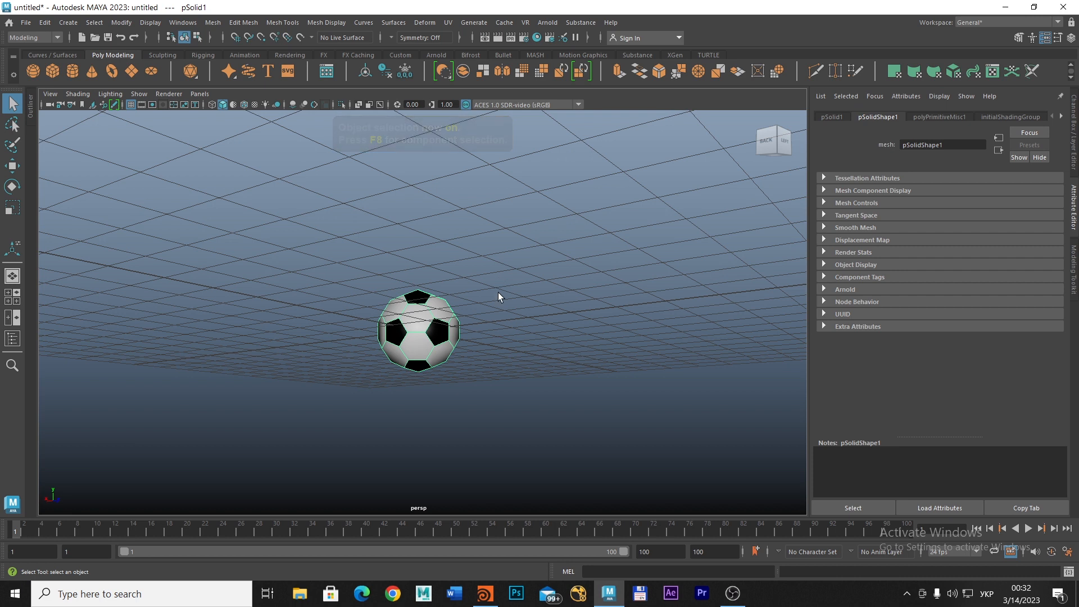
Frame the colored Maya soccer ball, compare it with the Houdini ball, and return to Houdini
key("alt+shift")
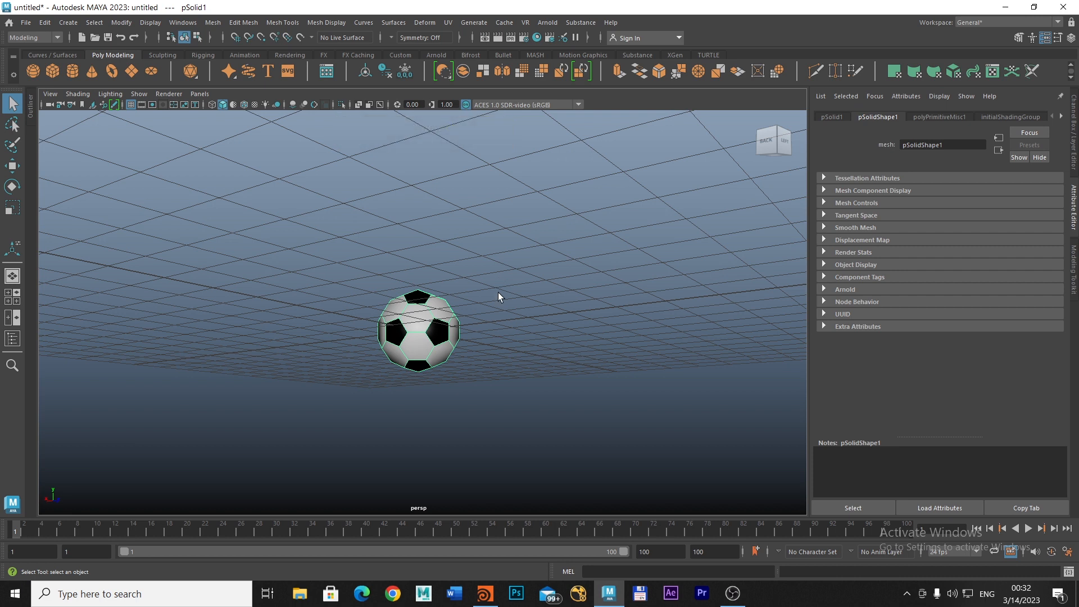
key("f")
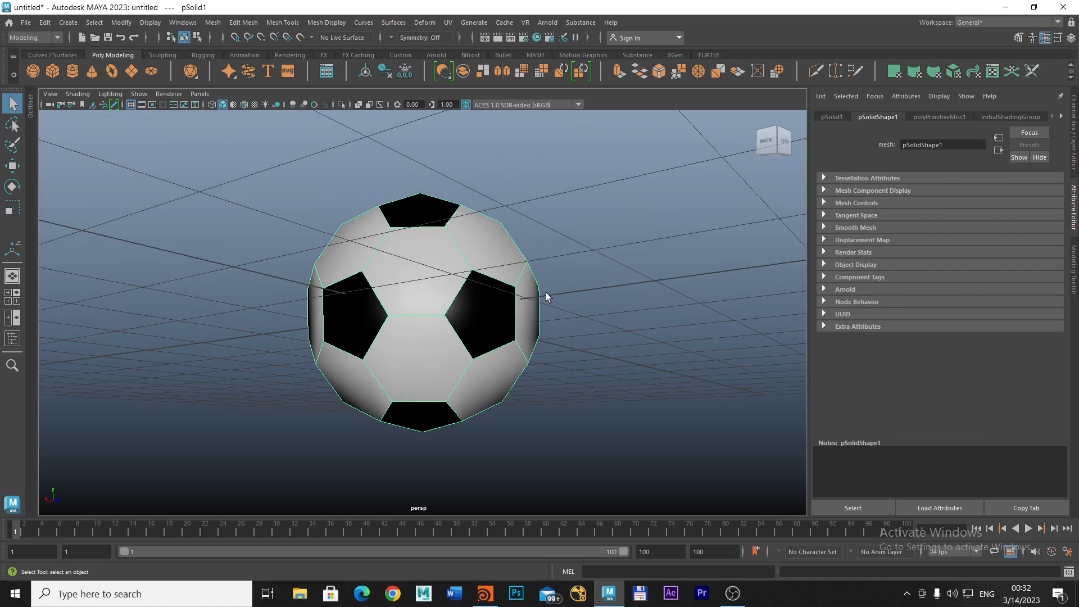
key("alt+Tab")
key("alt+Tab")
key("alt+Tab")
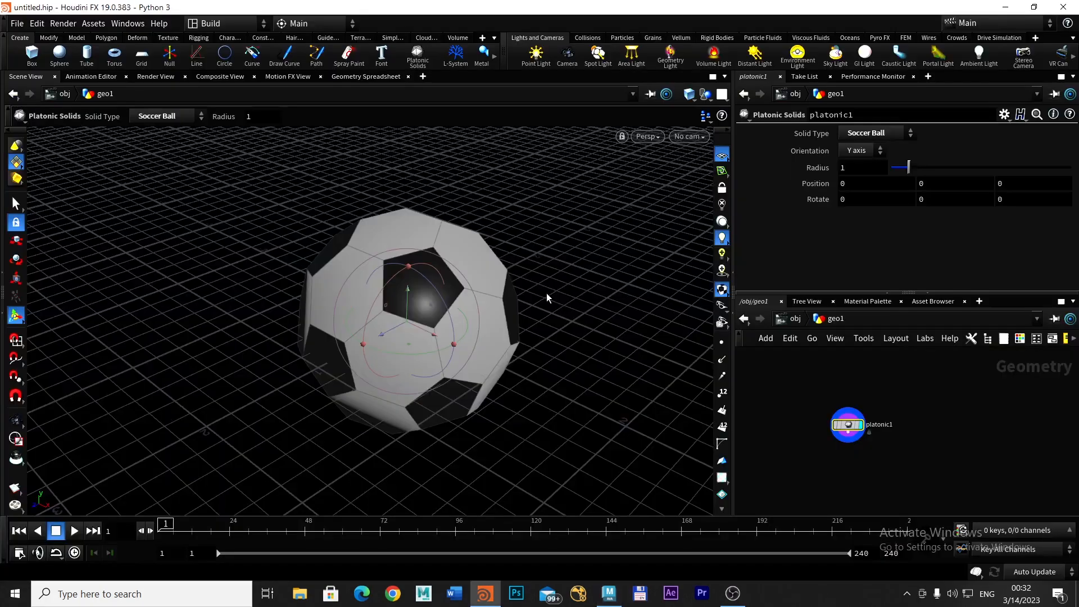
key("alt+Tab")
key("alt+Tab")
Add a Subdivide node below platonic1 and connect the soccer ball's output to its first input
left_click_drag(847, 425, 888, 406)
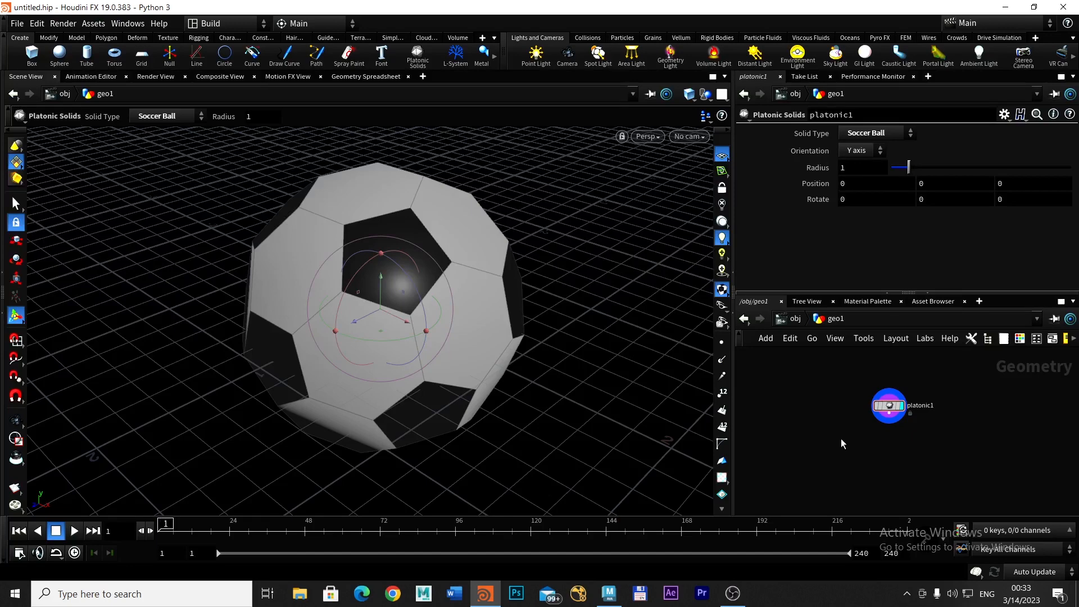
key("Tab")
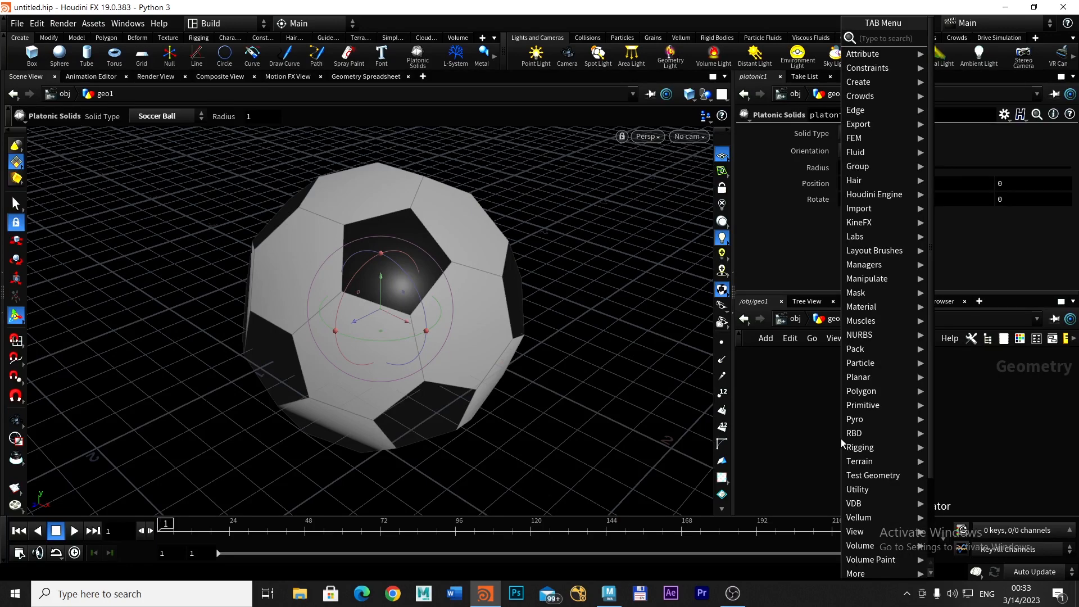
type("su")
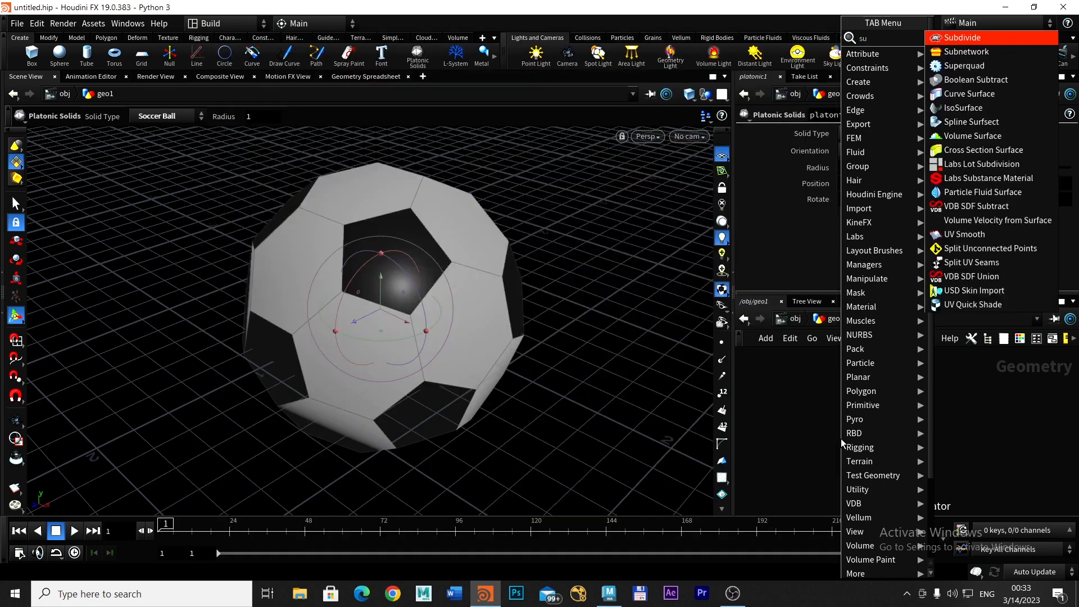
type("b")
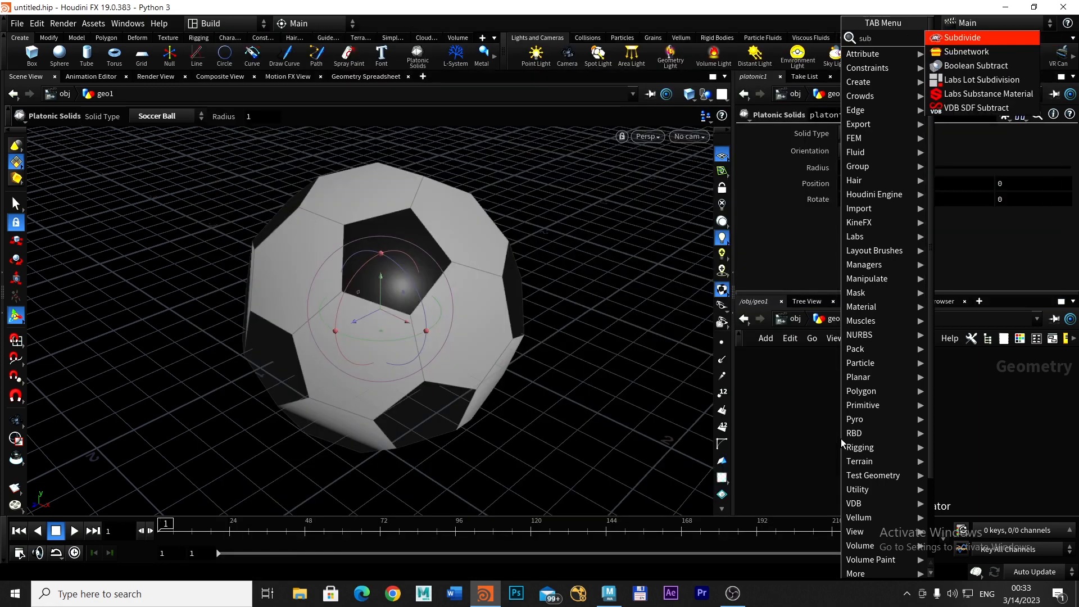
left_click(962, 37)
left_click(820, 471)
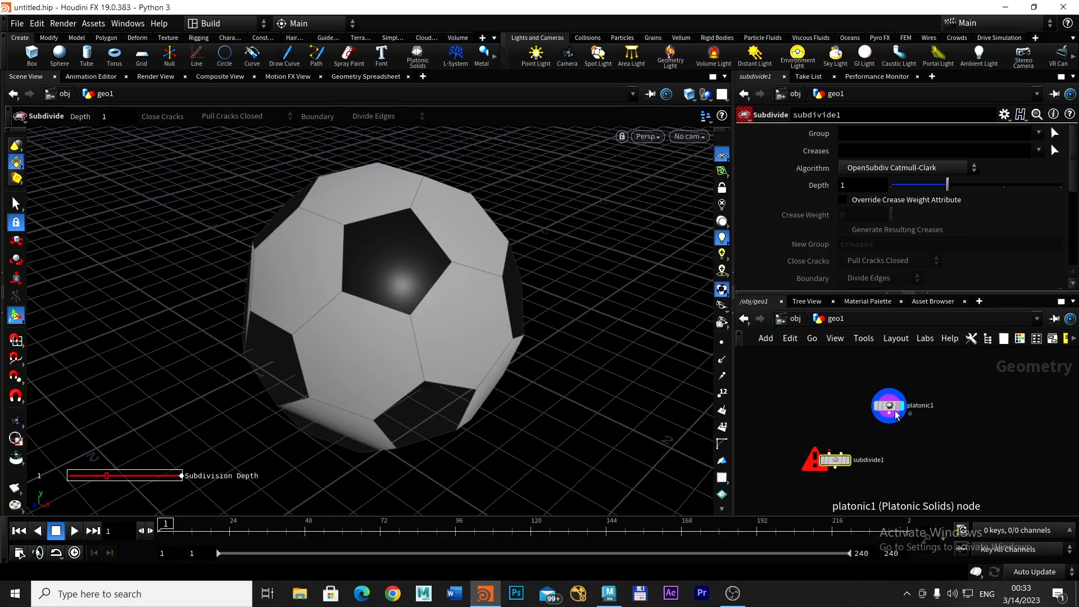
left_click(888, 416)
left_click(835, 452)
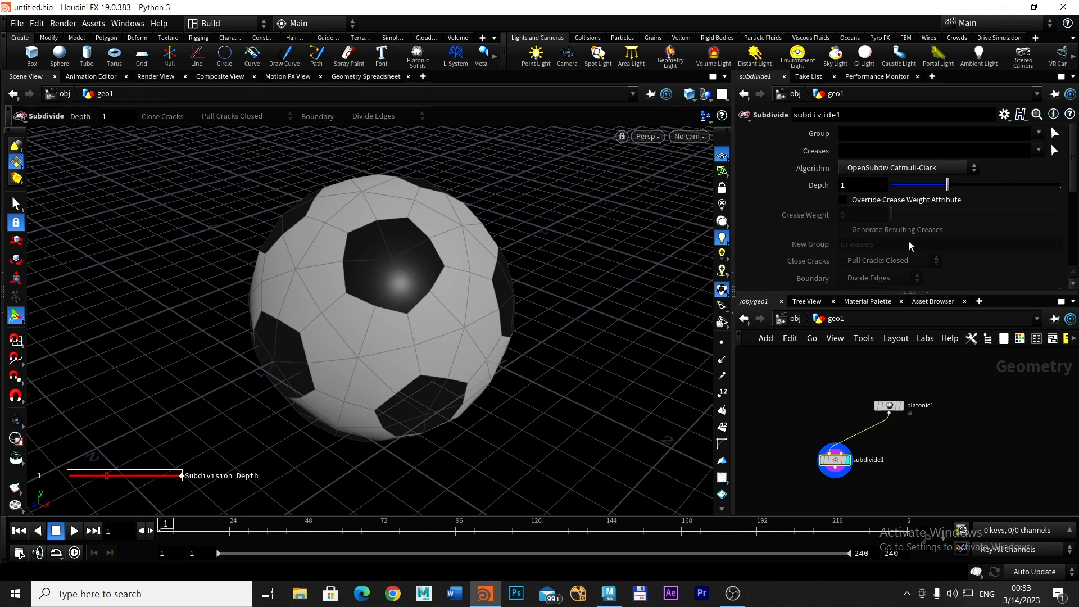
Set the Subdivide node's depth to 2 and inspect the smoothed ball
scroll(907, 223, "down", 3)
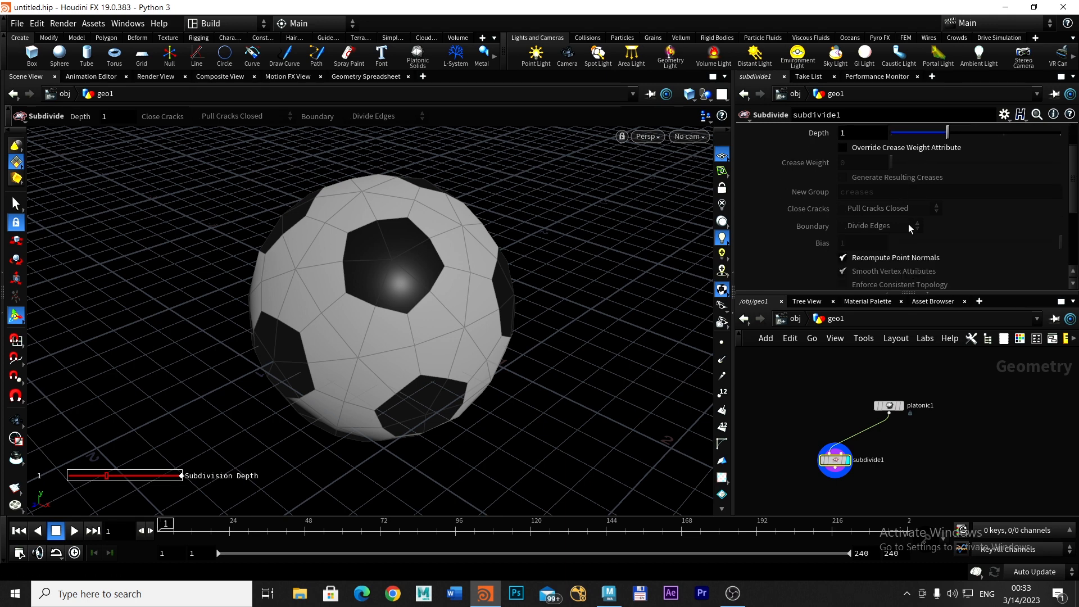
scroll(907, 223, "up", 1)
scroll(908, 224, "down", 8)
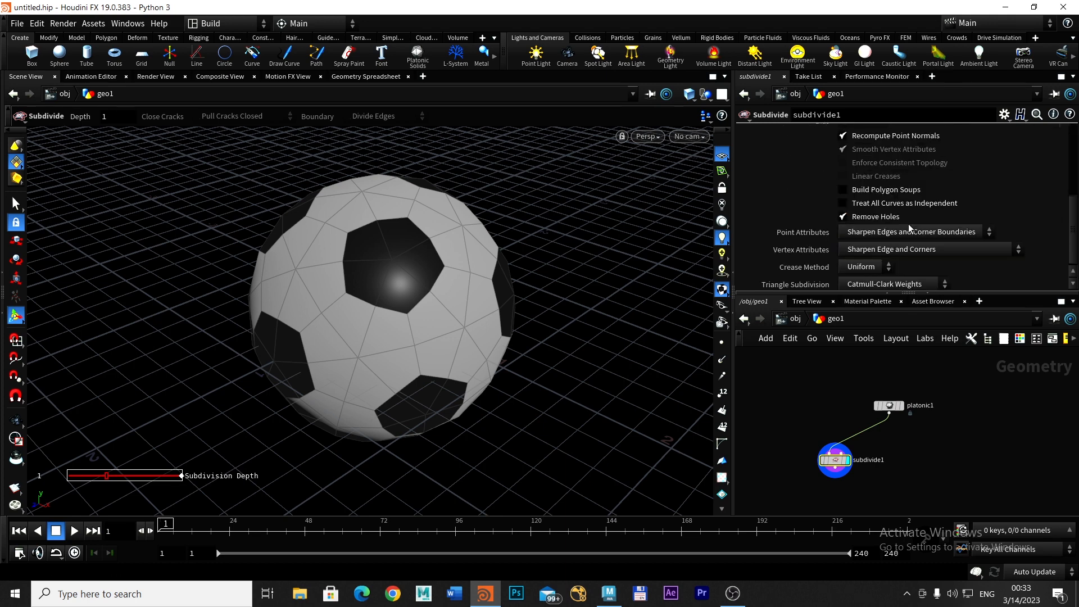
scroll(908, 223, "up", 10)
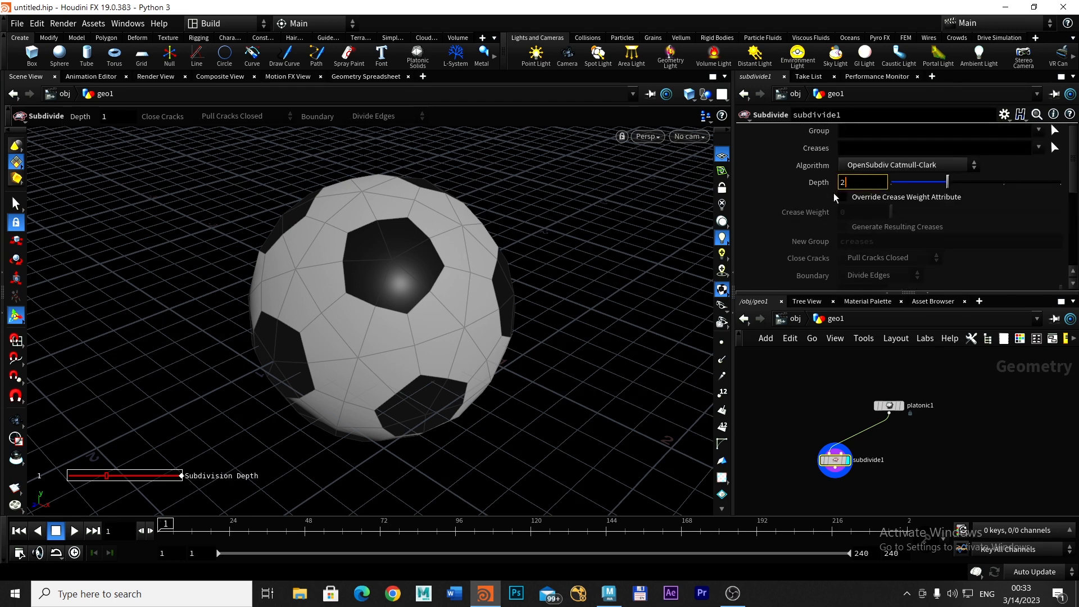
key("Return")
left_click_drag(479, 316, 476, 377, "alt")
middle_click_drag(551, 291, 537, 337, "alt")
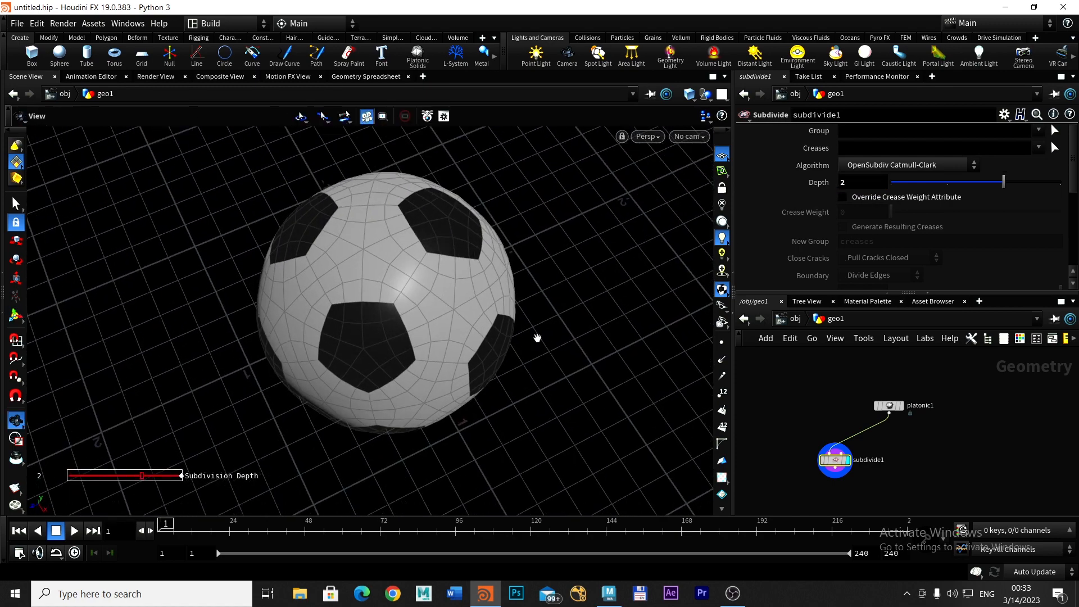
Switch to Maya and apply Smooth twice to the soccer ball, checking its surface before reselecting it
key("alt+Tab")
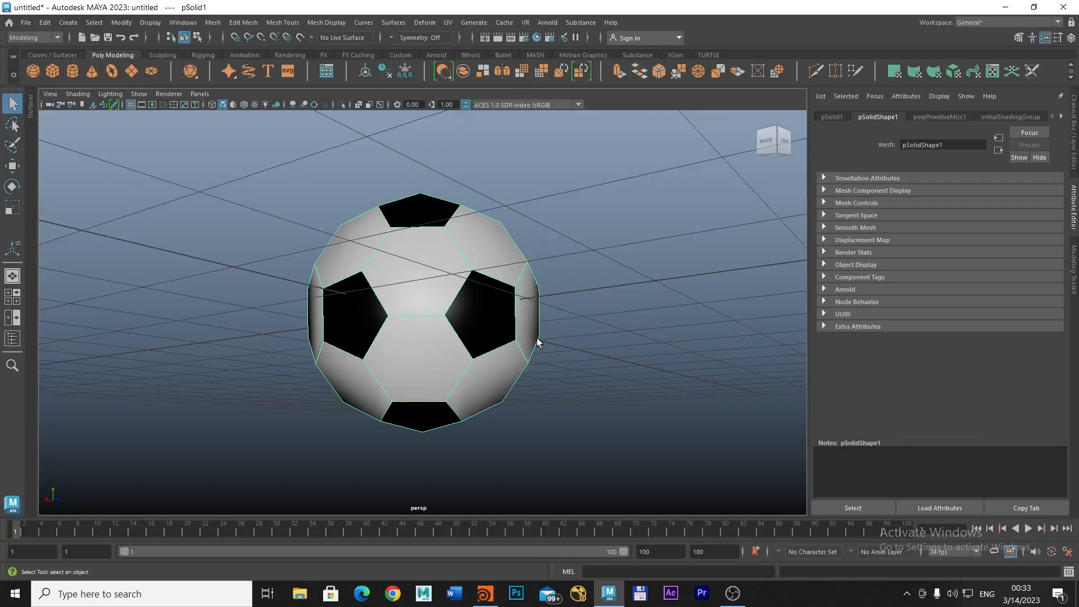
left_click(1019, 38)
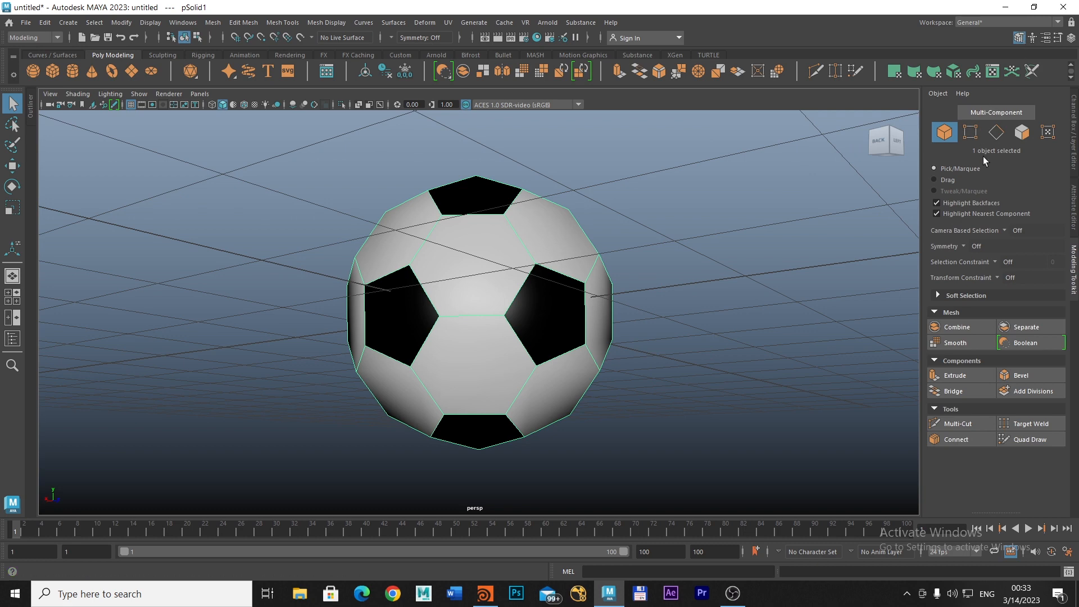
left_click(956, 343)
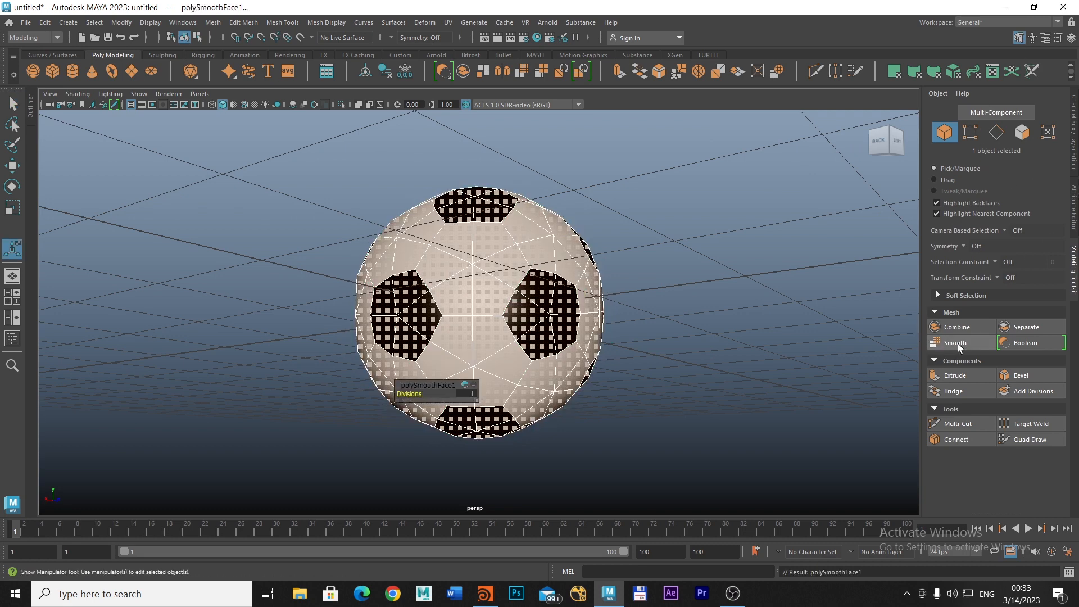
left_click_drag(688, 339, 718, 322, "alt")
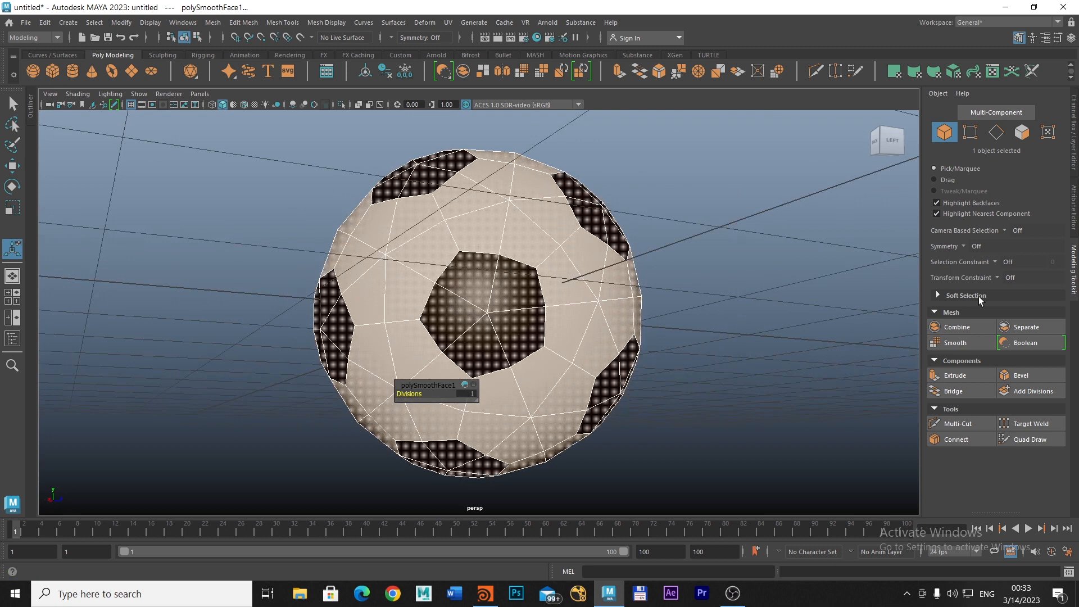
left_click(953, 343)
left_click_drag(775, 308, 753, 276, "alt")
left_click(752, 275)
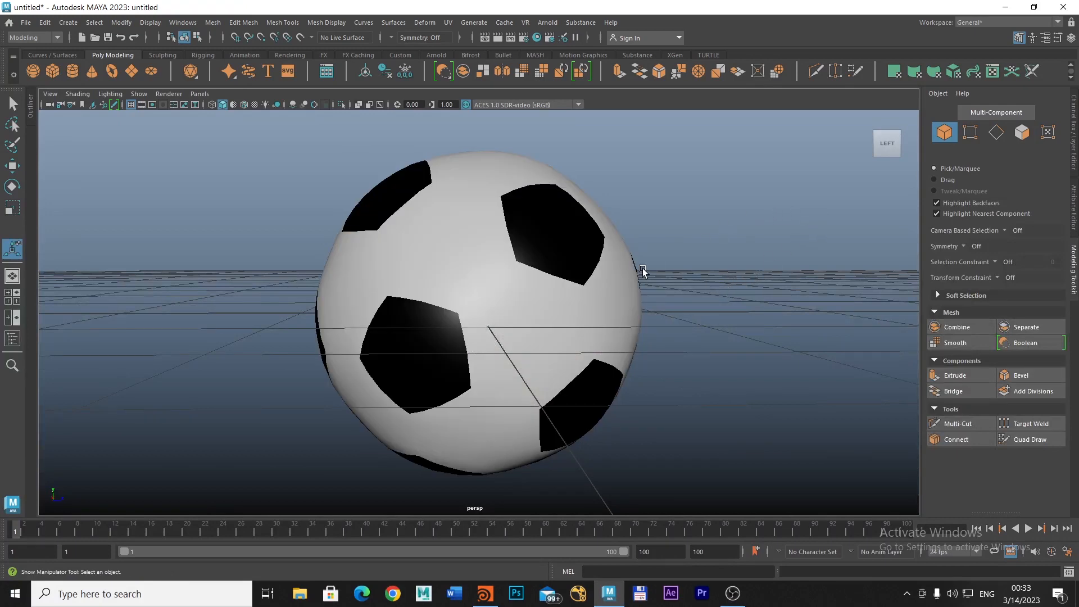
left_click(620, 285)
Alternate between Houdini and Maya to compare the topology of the two smoothed soccer balls
key("alt+Tab")
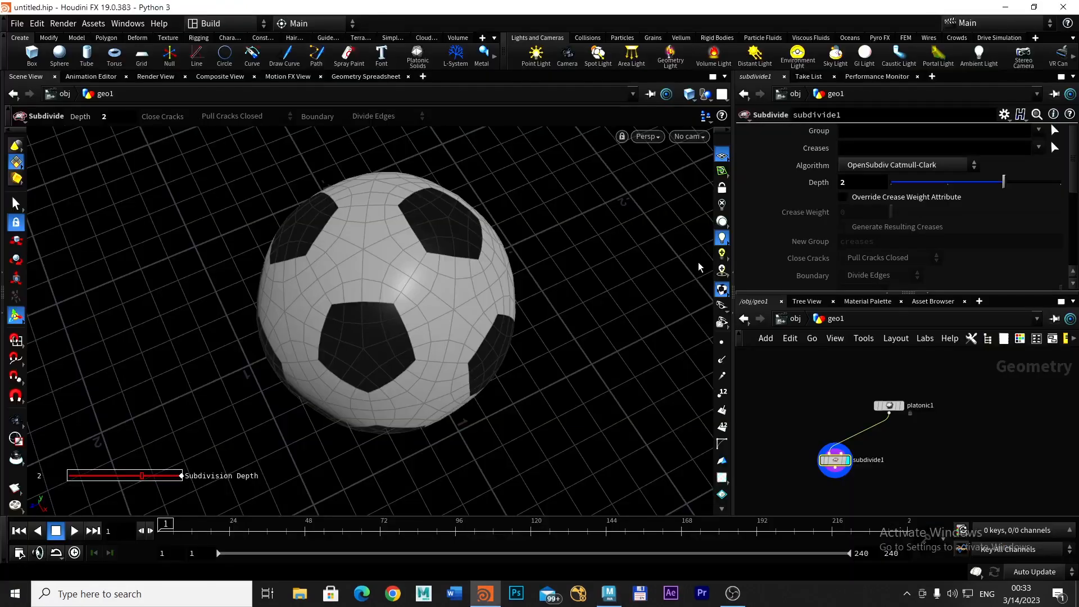
key("alt+Tab")
key("alt+Tab")
key("alt+Tab")
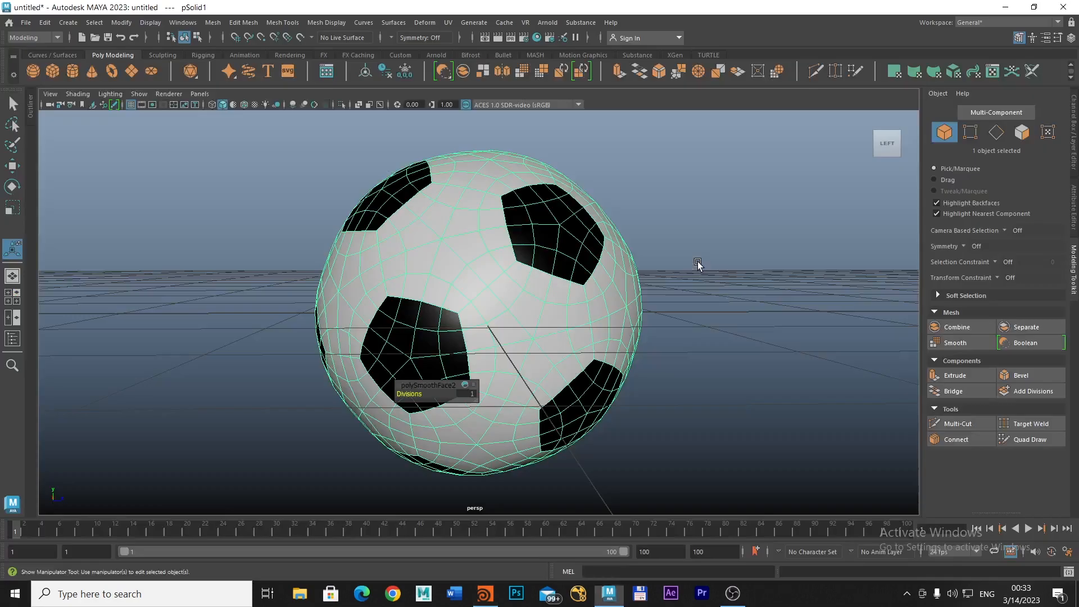
key("alt+Tab")
key("alt+Tab")
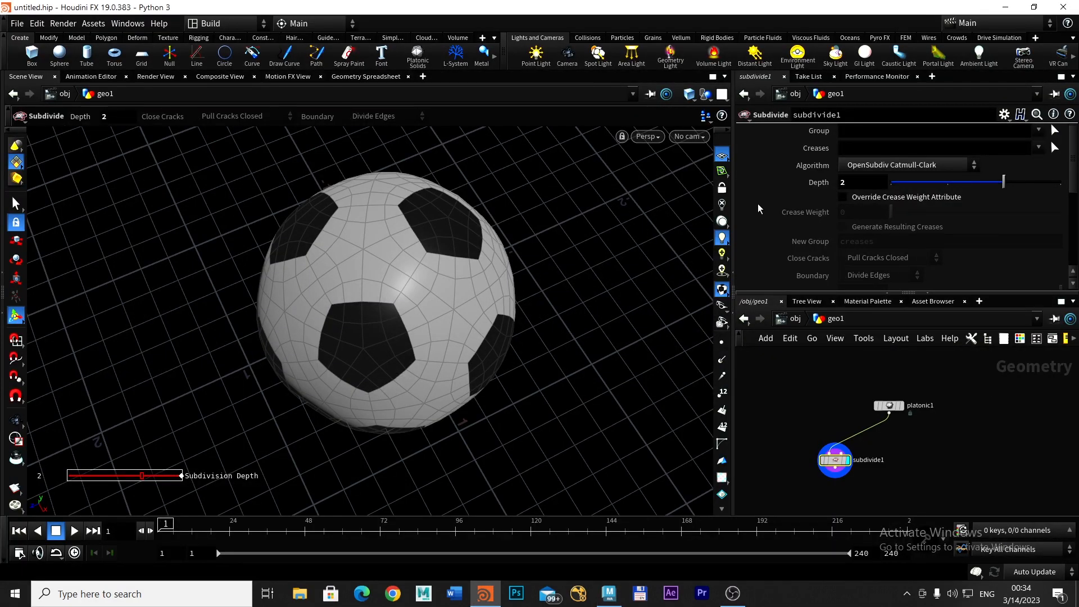
Place the Houdini and Maya windows side by side and orient both balls similarly to compare their meshes
left_click(1033, 7)
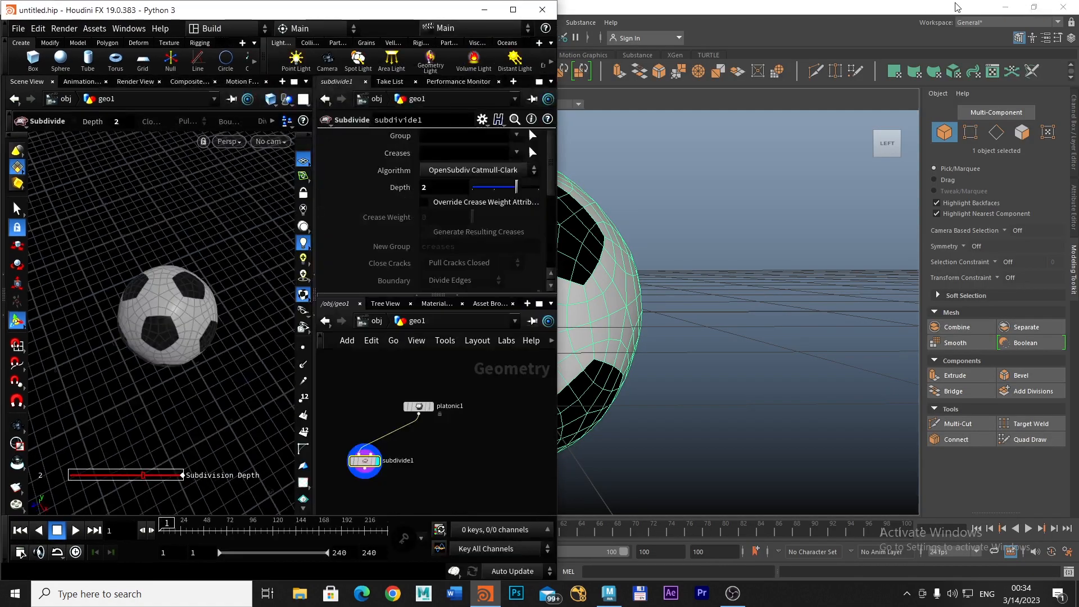
left_click(1034, 7)
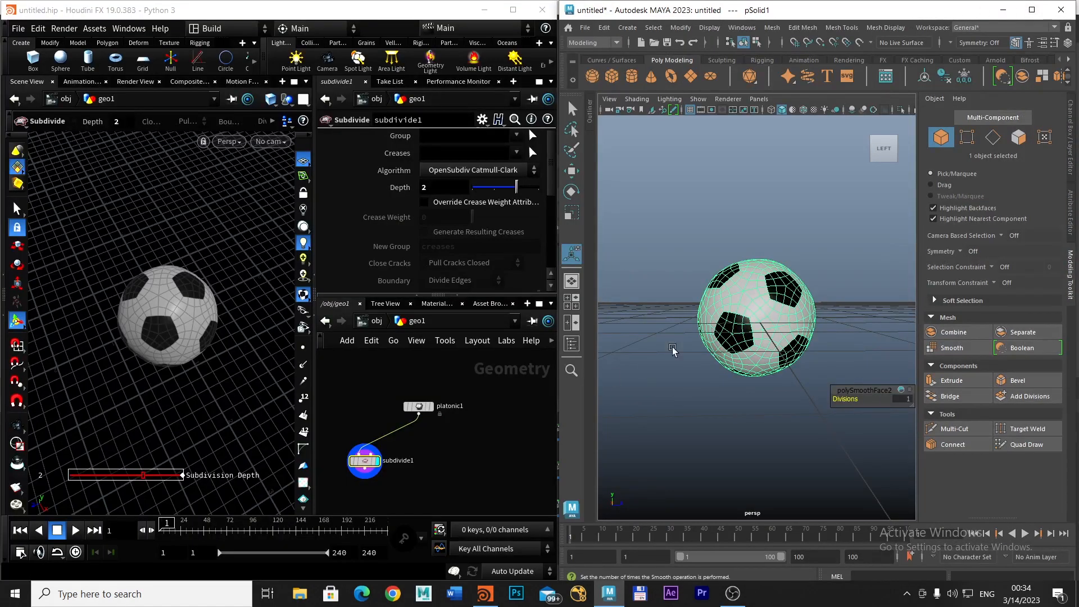
right_click_drag(174, 342, 234, 355, "alt")
mouse_move(234, 355)
left_mouse_down("alt")
mouse_move(231, 330)
mouse_move(261, 346)
mouse_move(241, 344)
left_mouse_up("alt")
right_click_drag(675, 359, 778, 364, "alt")
right_click_drag(696, 383, 722, 386, "alt")
left_click_drag(722, 386, 732, 372, "alt")
right_click_drag(732, 373, 694, 368, "alt")
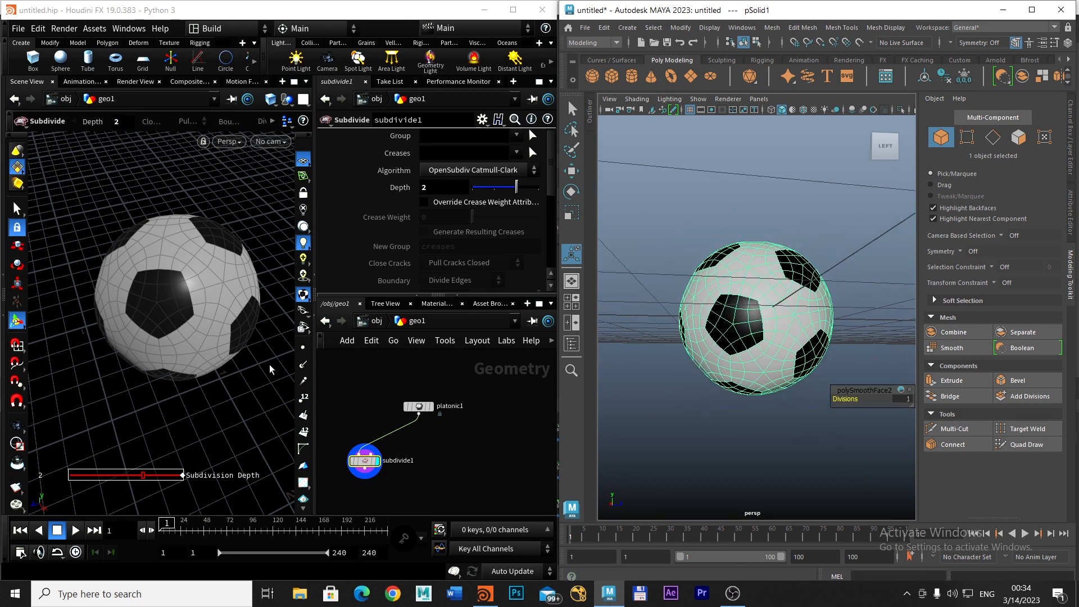
Maximize the Houdini window and reframe the whole subdivided soccer ball in the viewport
left_click(512, 9)
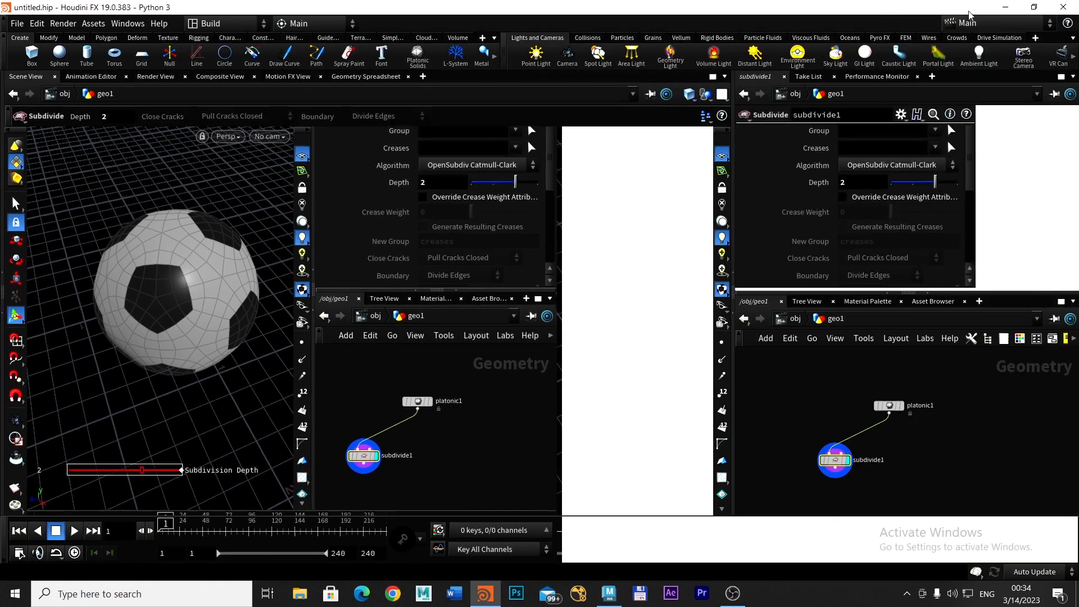
scroll(777, 407, "down", 2)
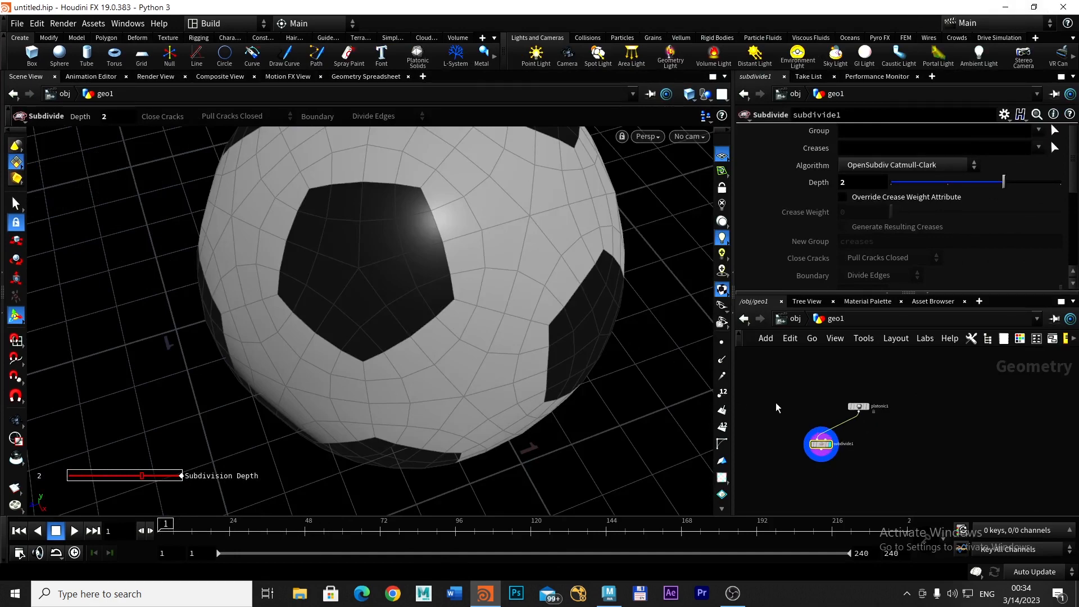
key("Escape")
right_click_drag(508, 319, 382, 309)
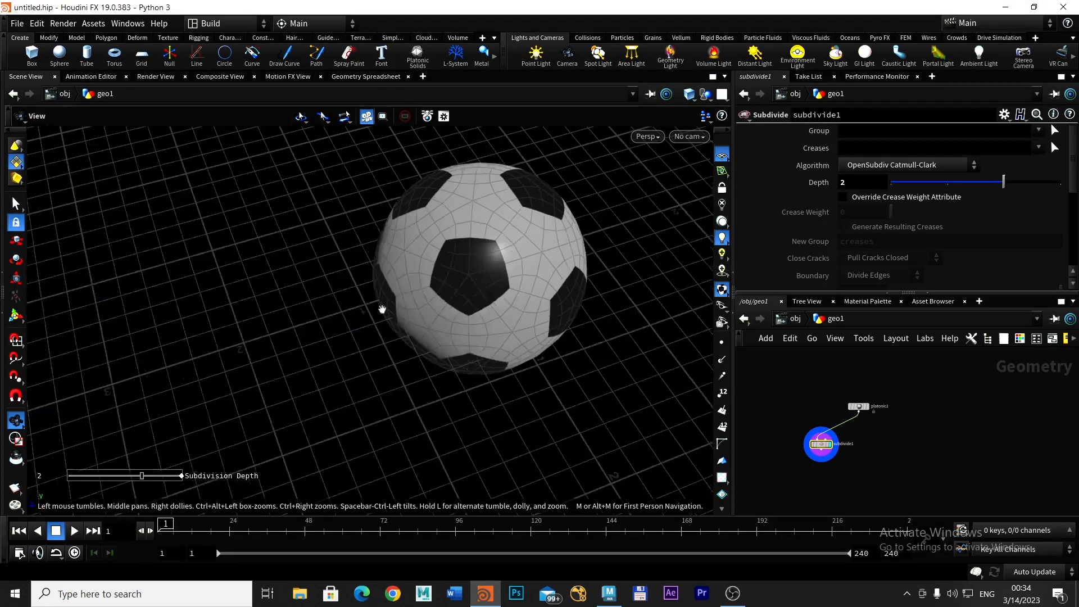
middle_click_drag(374, 346, 443, 292, "alt")
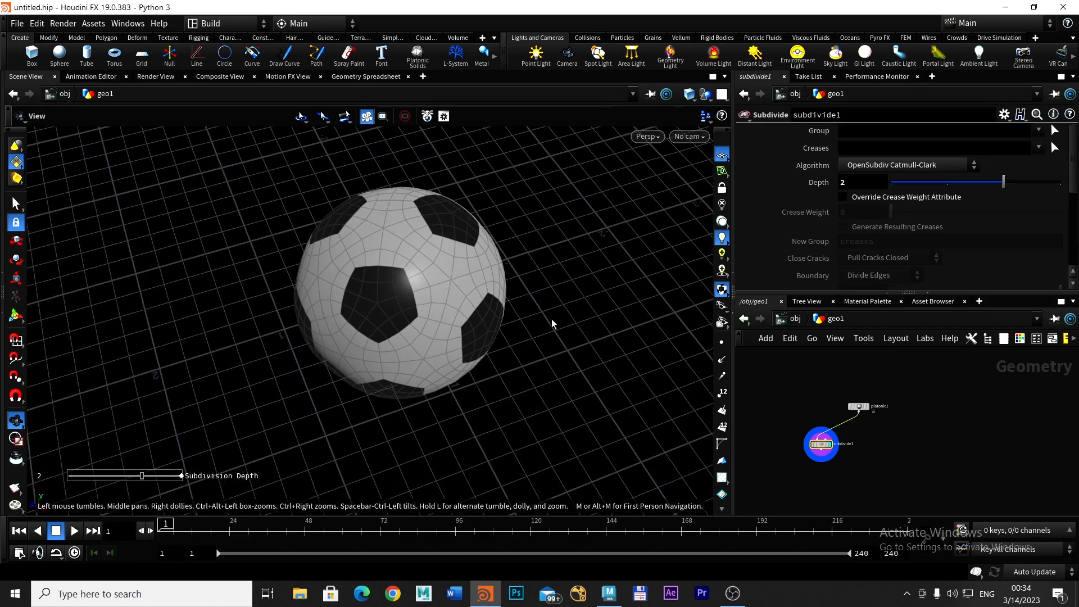
Add a Copy to Points node below the subdivide node in the geometry network
middle_click_drag(883, 442, 905, 439)
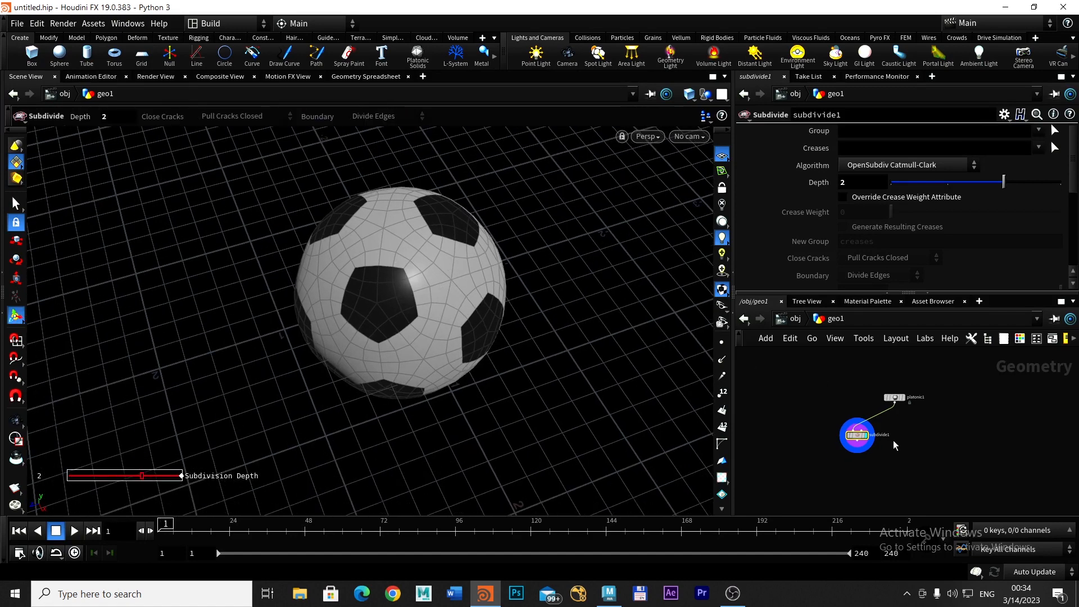
scroll(894, 445, "up", 3)
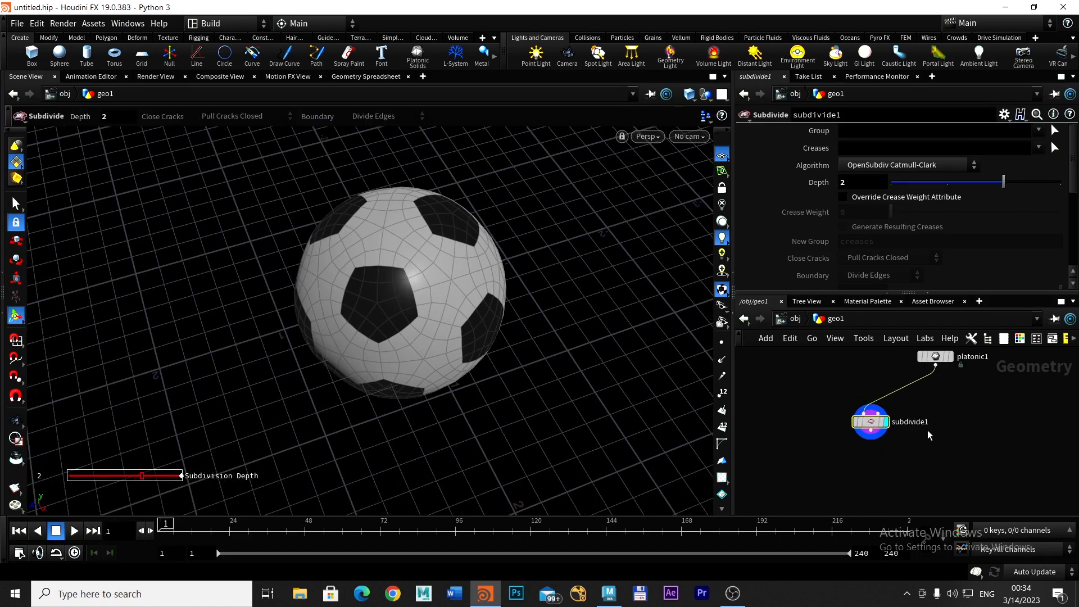
scroll(929, 435, "up", 2)
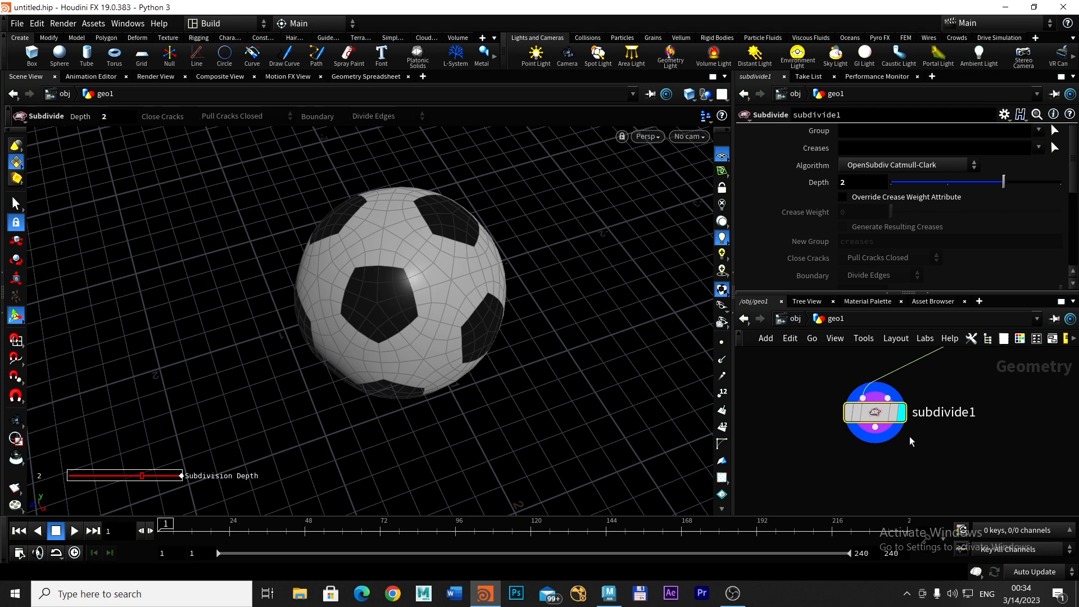
middle_click_drag(911, 441, 953, 418)
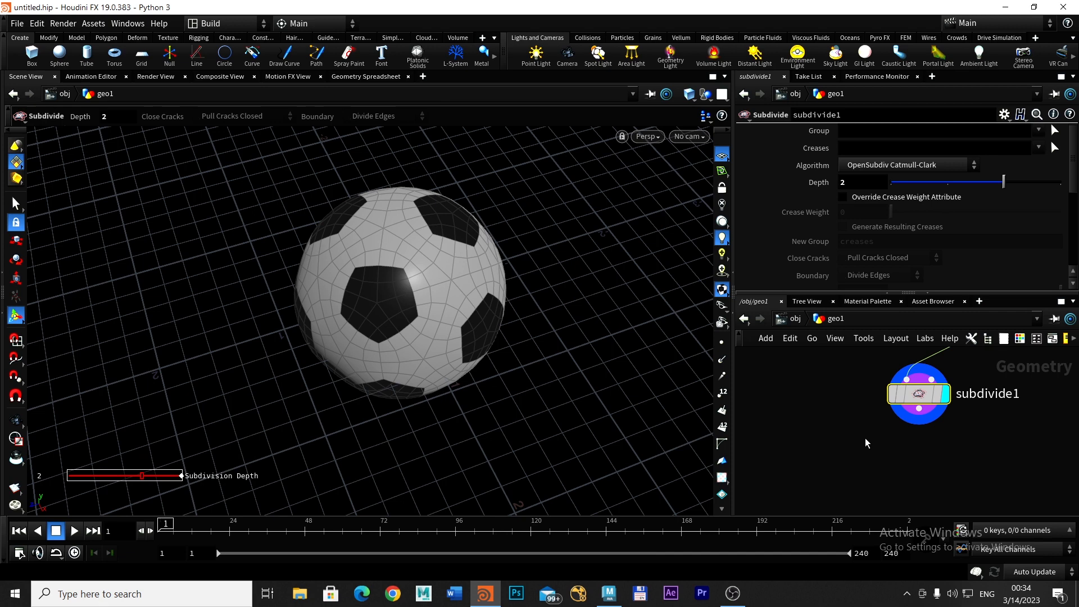
key("c")
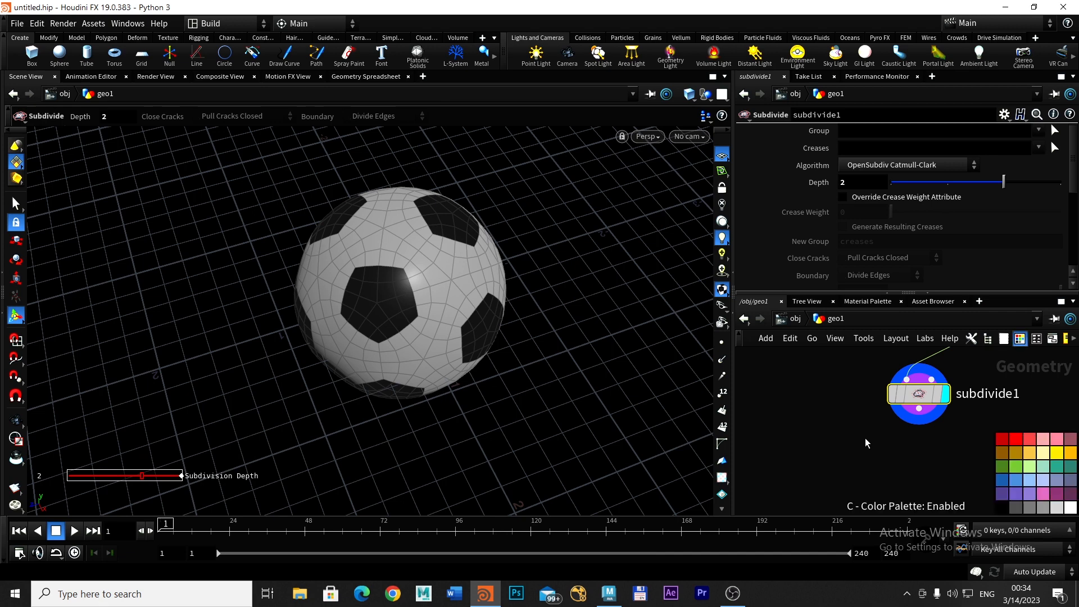
key("Tab")
type("c")
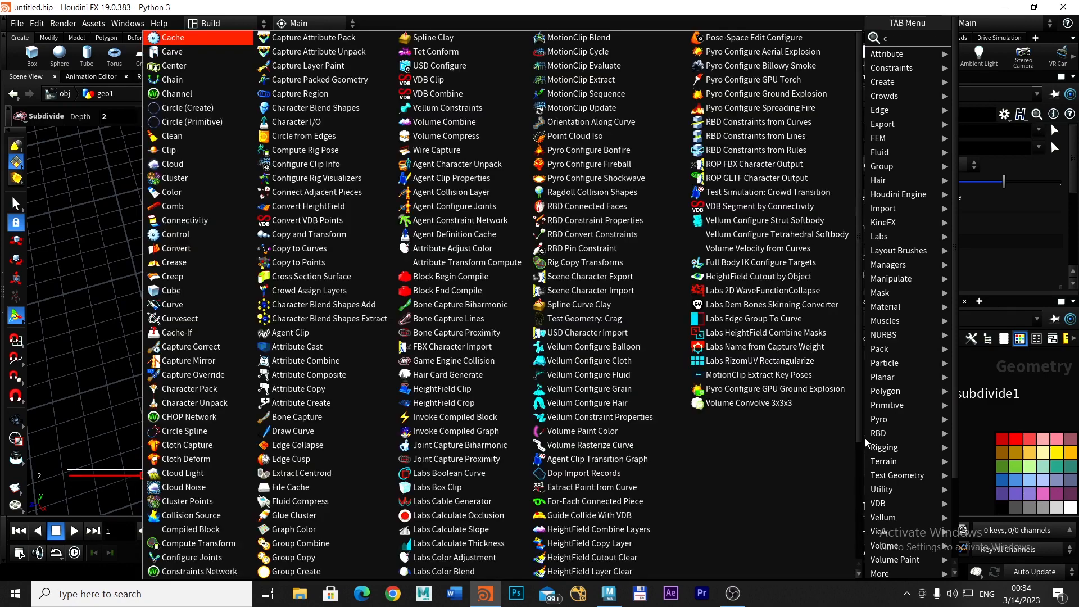
type("op")
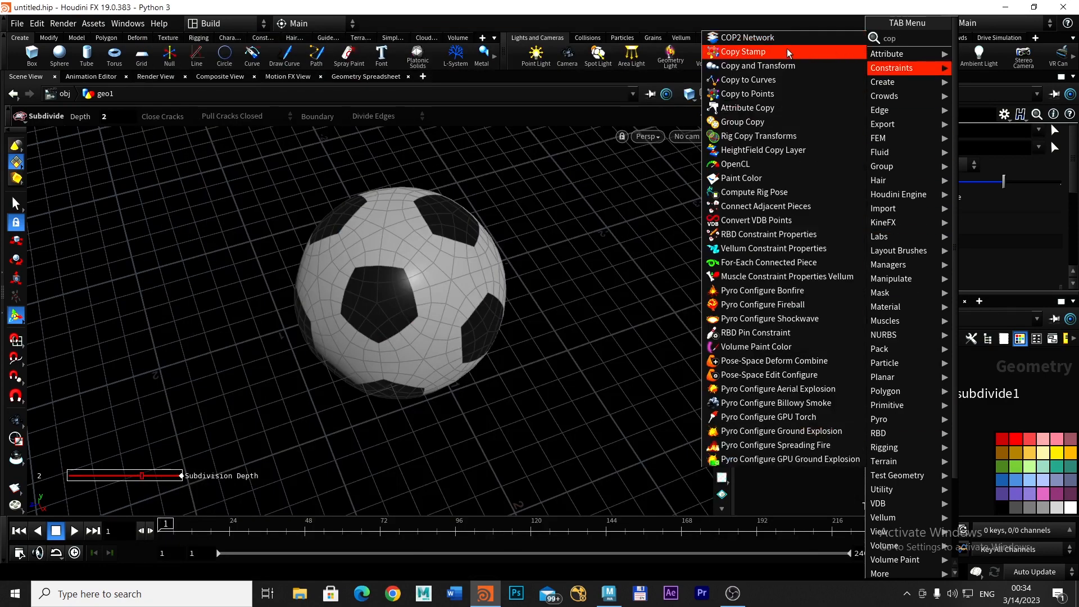
left_click(753, 94)
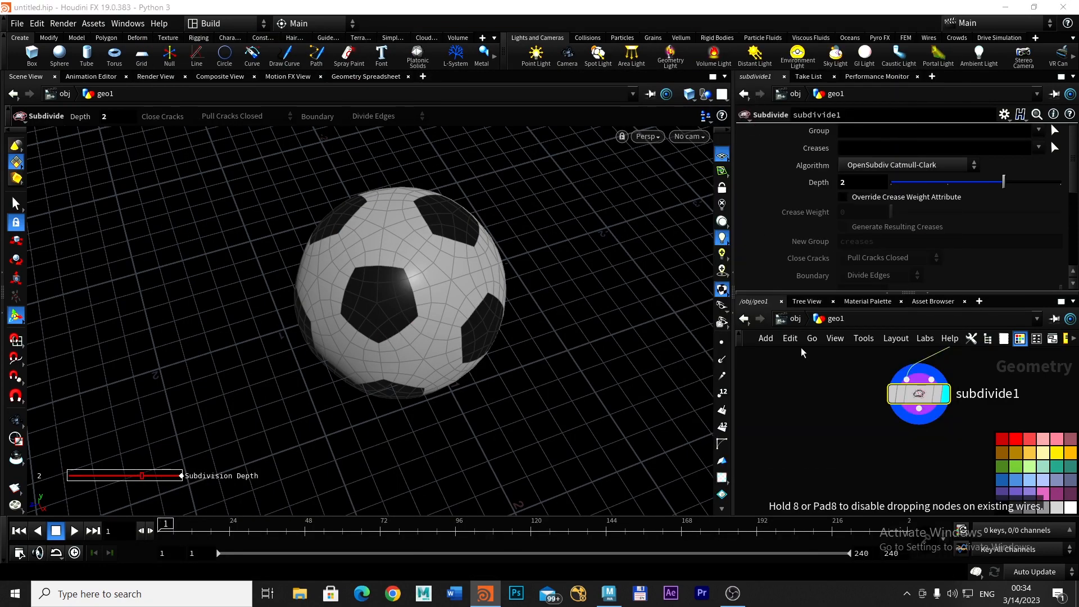
left_click(902, 486)
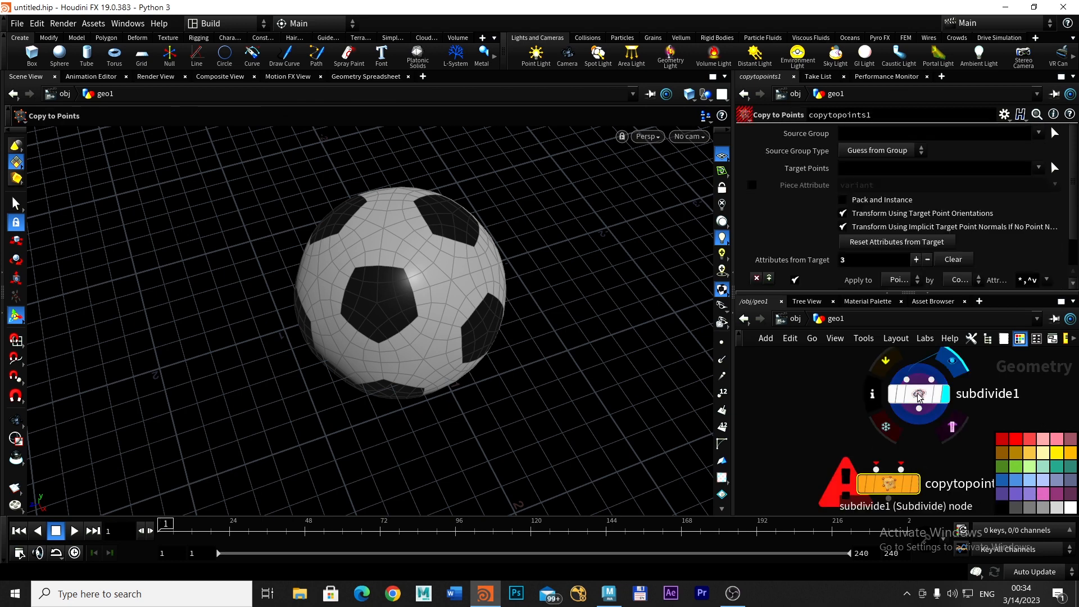
Move the subdivide node aside and place a Grid node beside it, above the Copy to Points node
left_click_drag(918, 393, 804, 387)
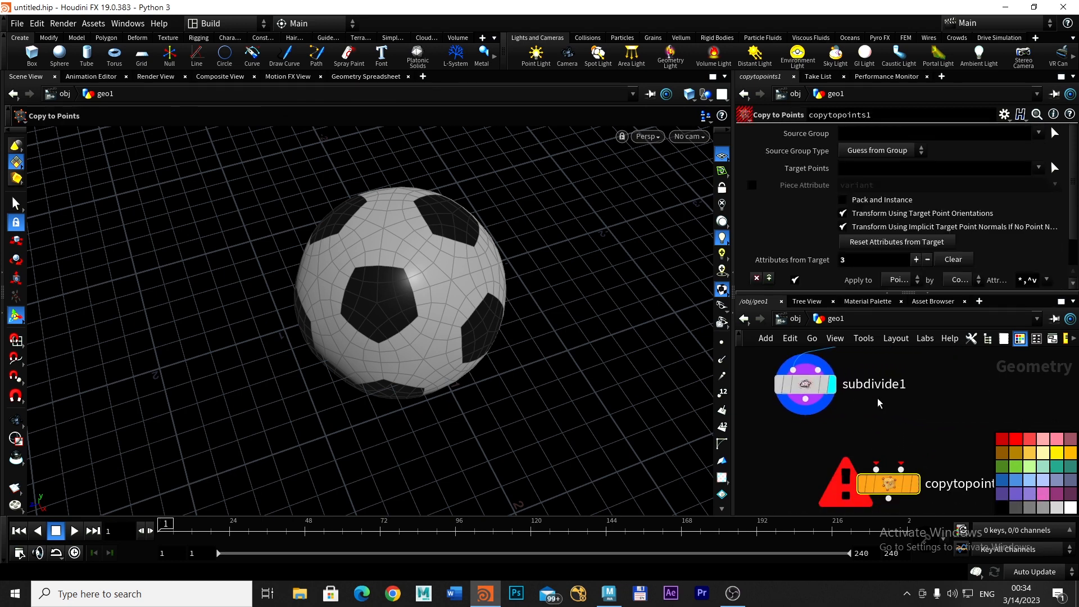
key("Tab")
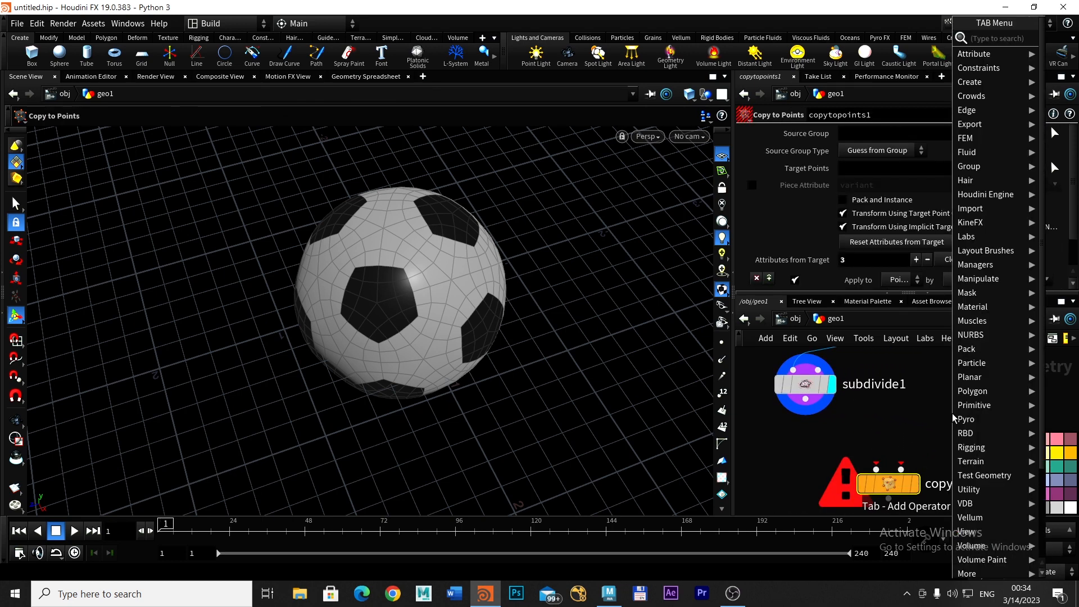
type("gr")
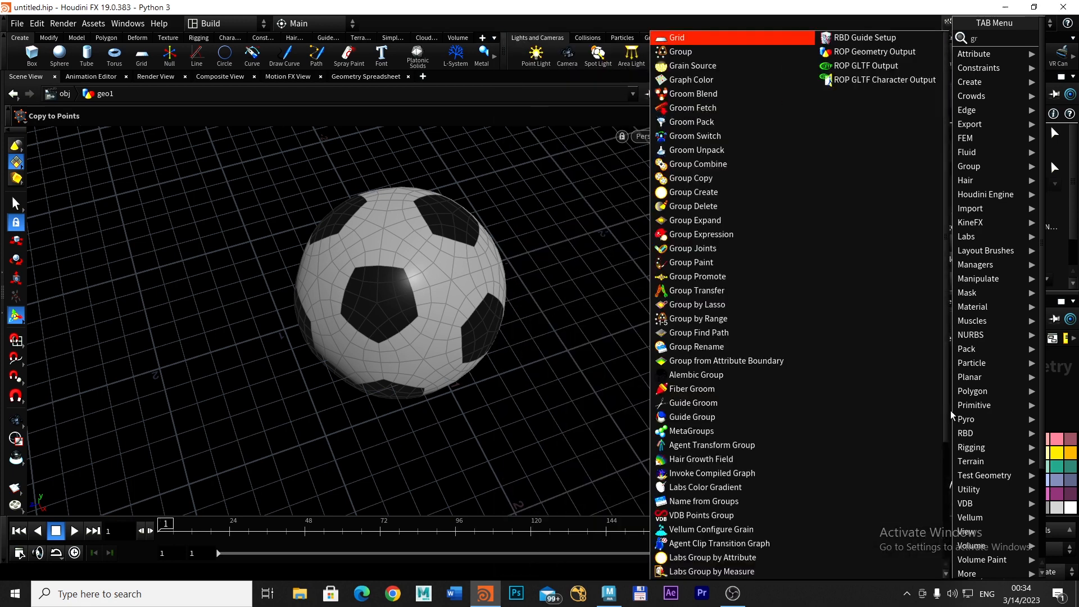
left_click(723, 41)
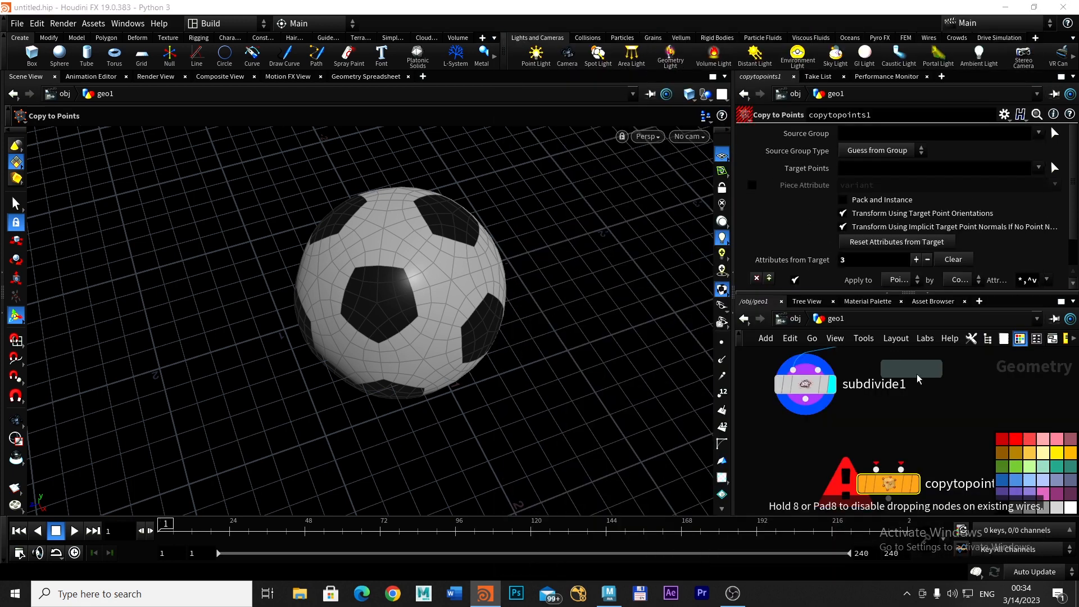
left_click(954, 411)
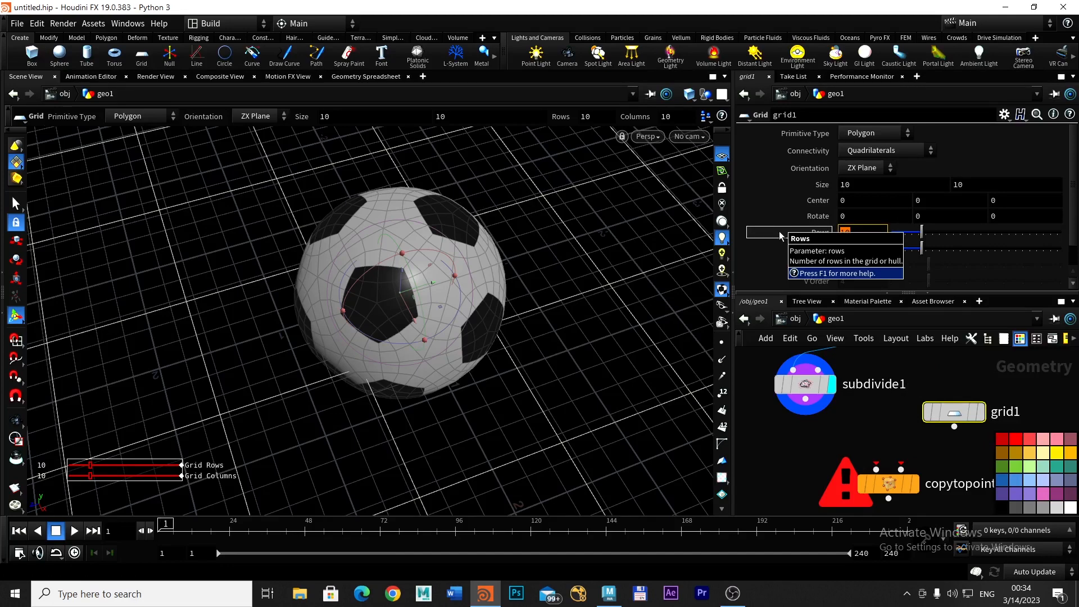
Set the grid to 3 rows and 3 columns and display it in the viewport
type("3")
key("Tab")
type("3")
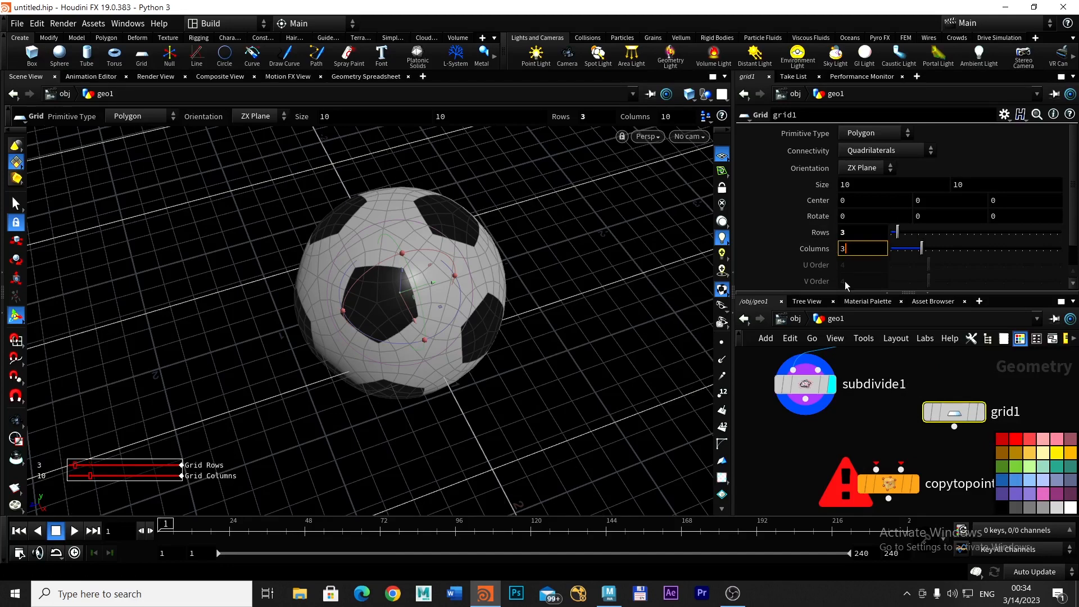
left_click(982, 413)
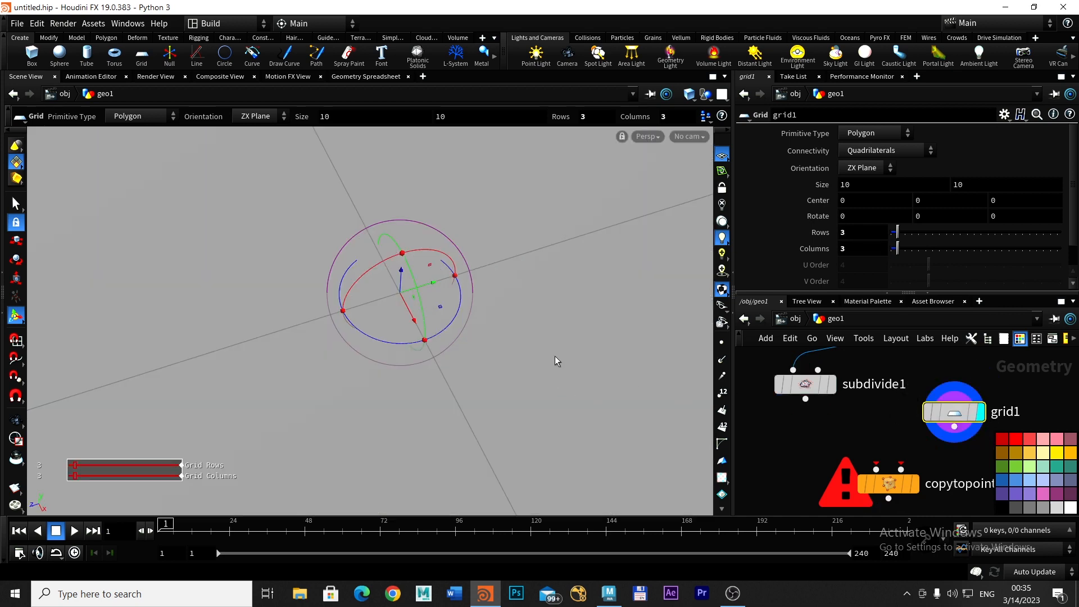
key("Escape")
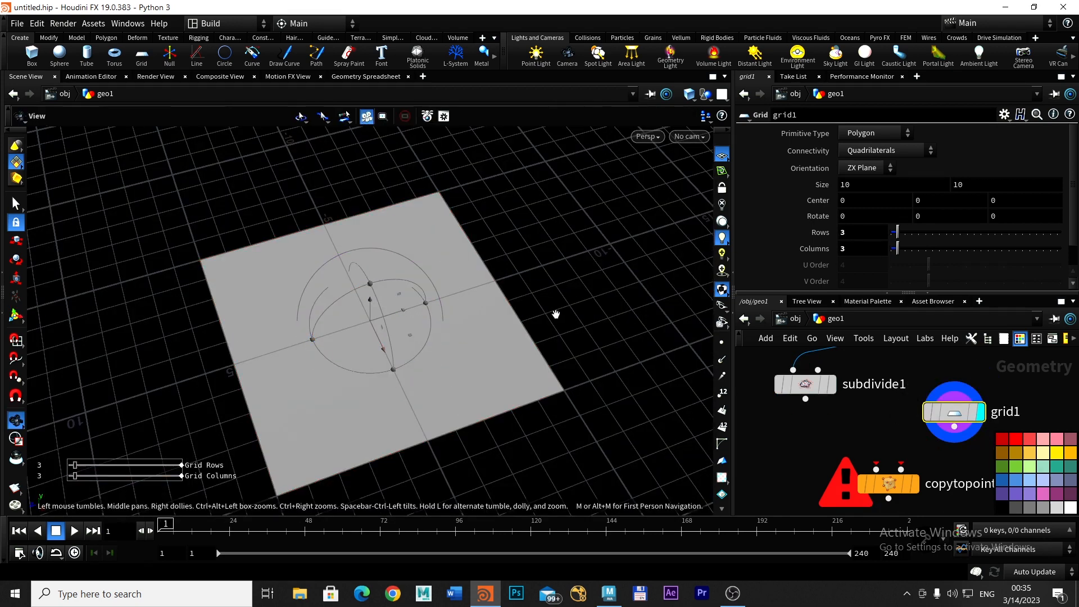
key("Return")
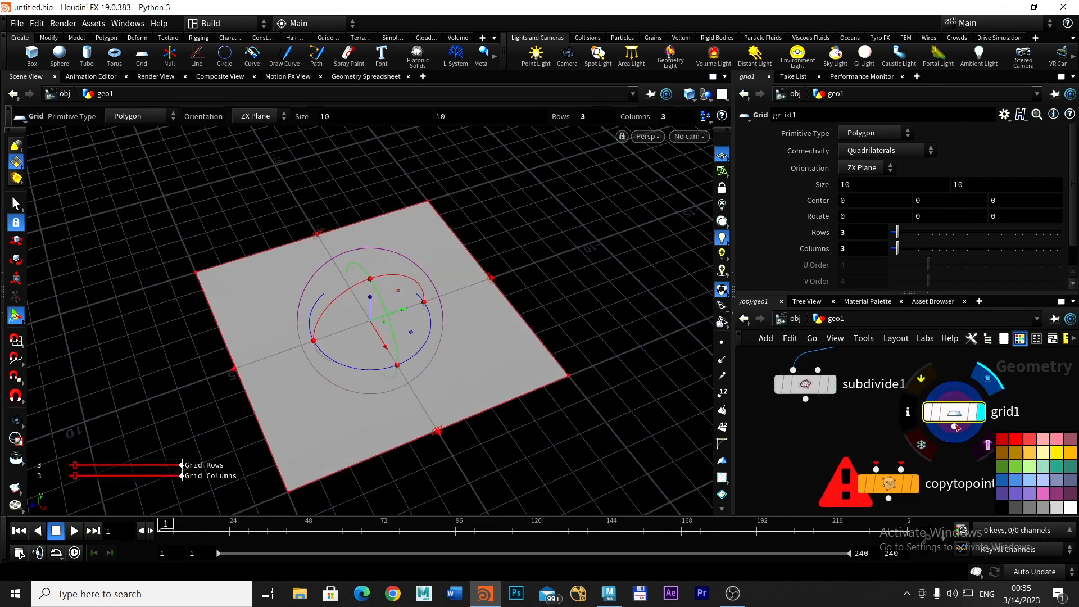
Wire the subdivided ball as the source and the grid as the target points of Copy to Points, and display the copies
left_click_drag(955, 428, 905, 461)
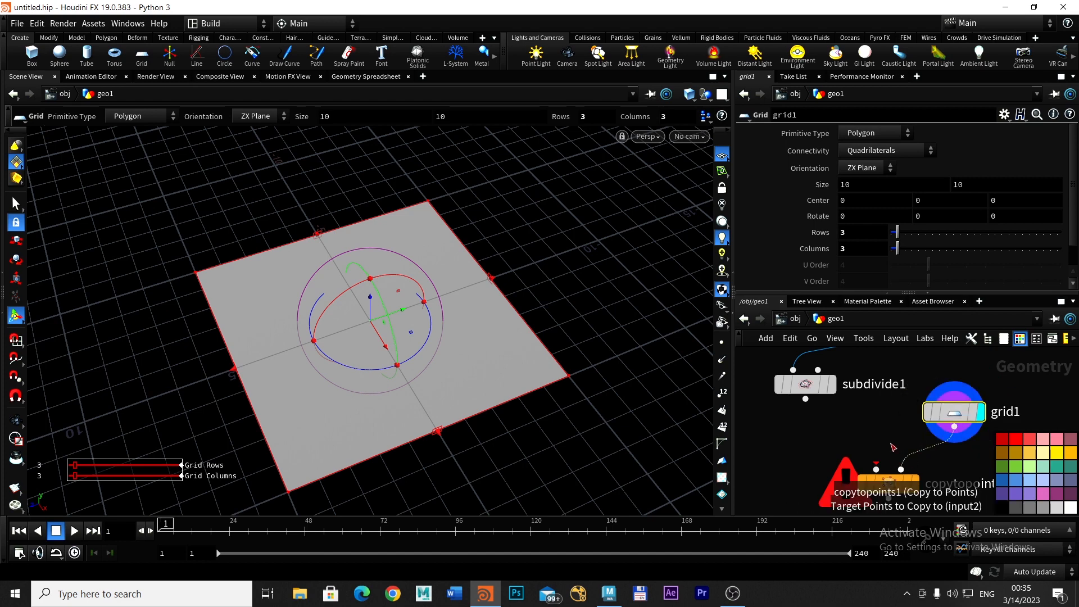
middle_click(891, 447)
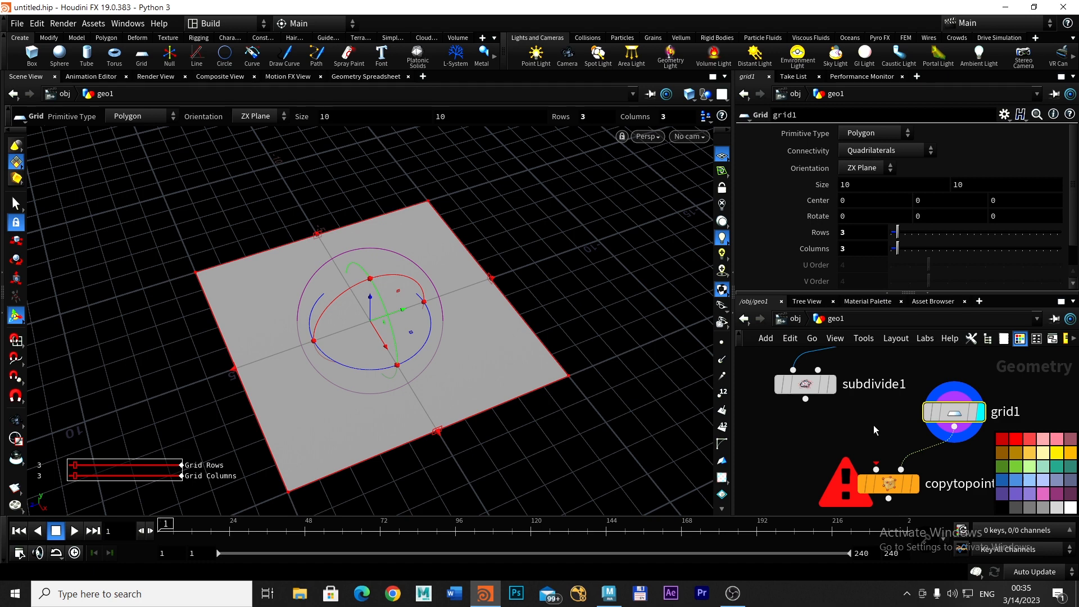
middle_click_drag(820, 411, 808, 382)
left_click_drag(793, 369, 864, 440)
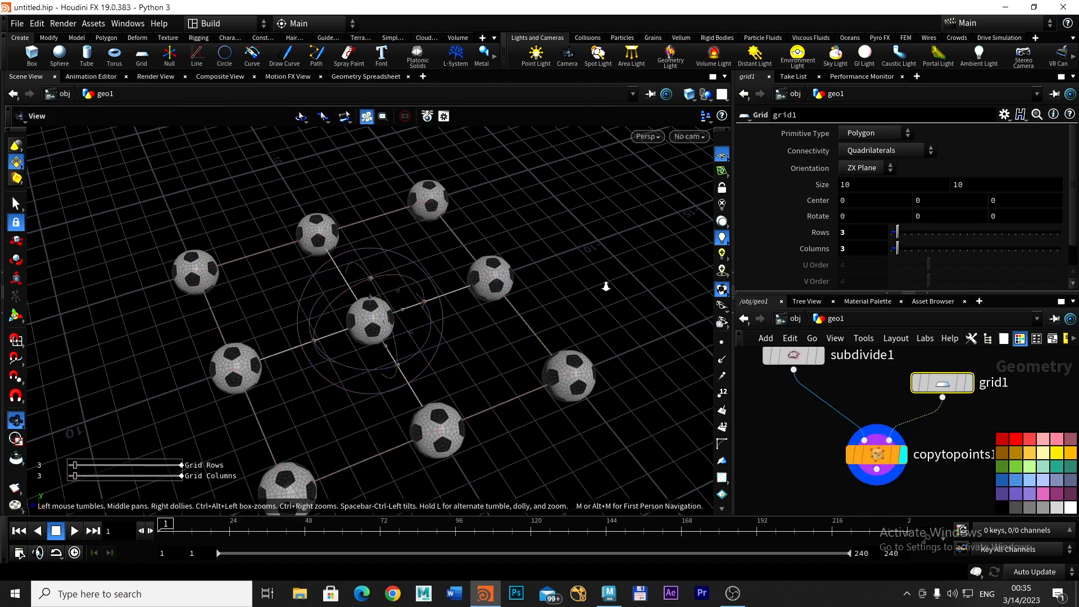
right_click_drag(604, 285, 594, 285, "alt")
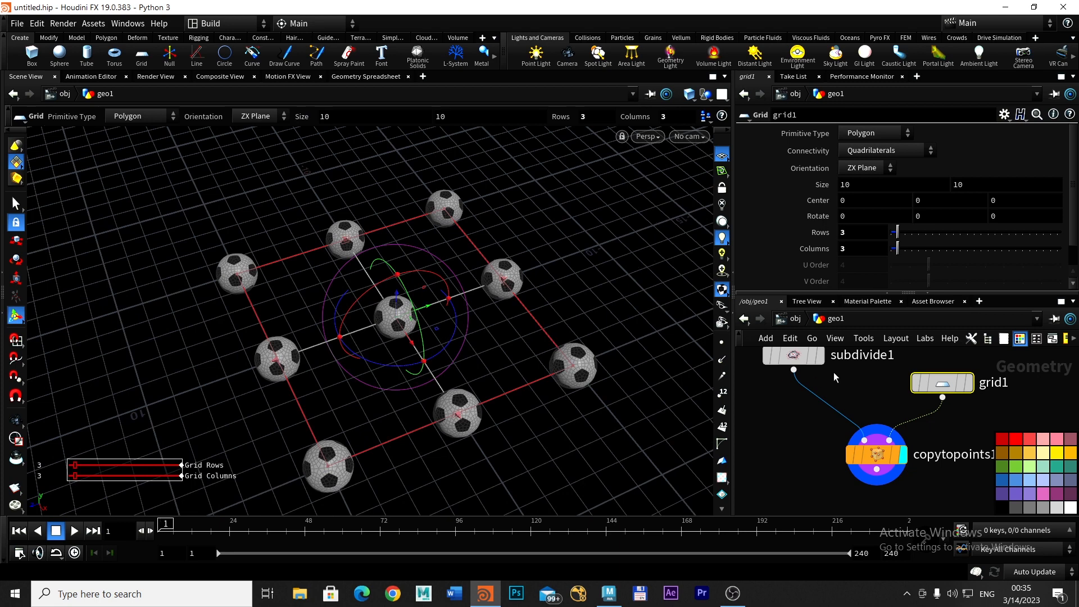
Increase the soccer ball's radius in the Platonic Solids node to 1.94
middle_click_drag(837, 364, 817, 472)
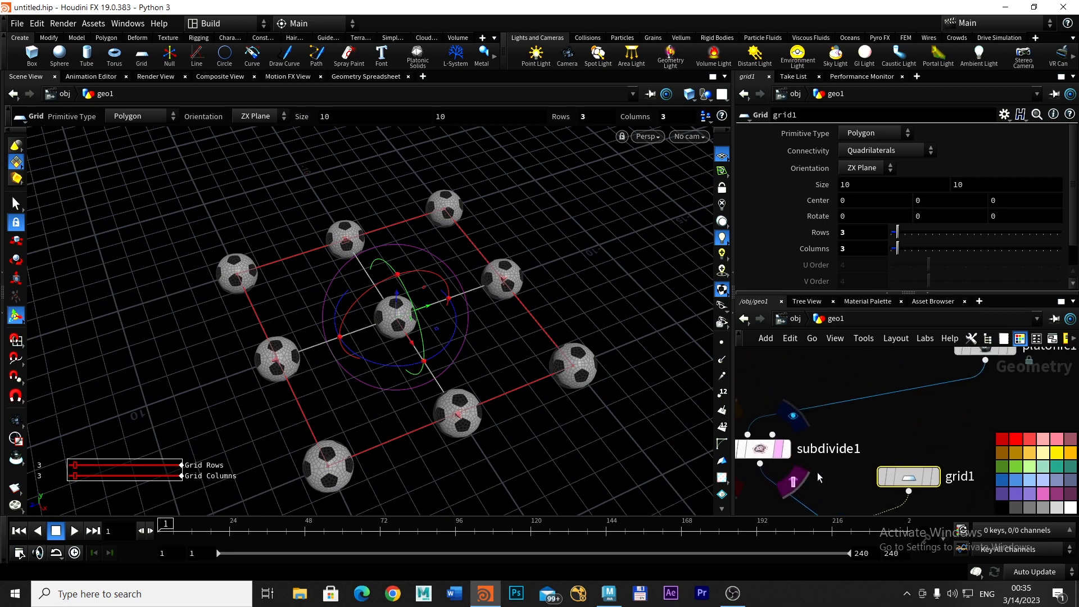
scroll(878, 417, "down", 2)
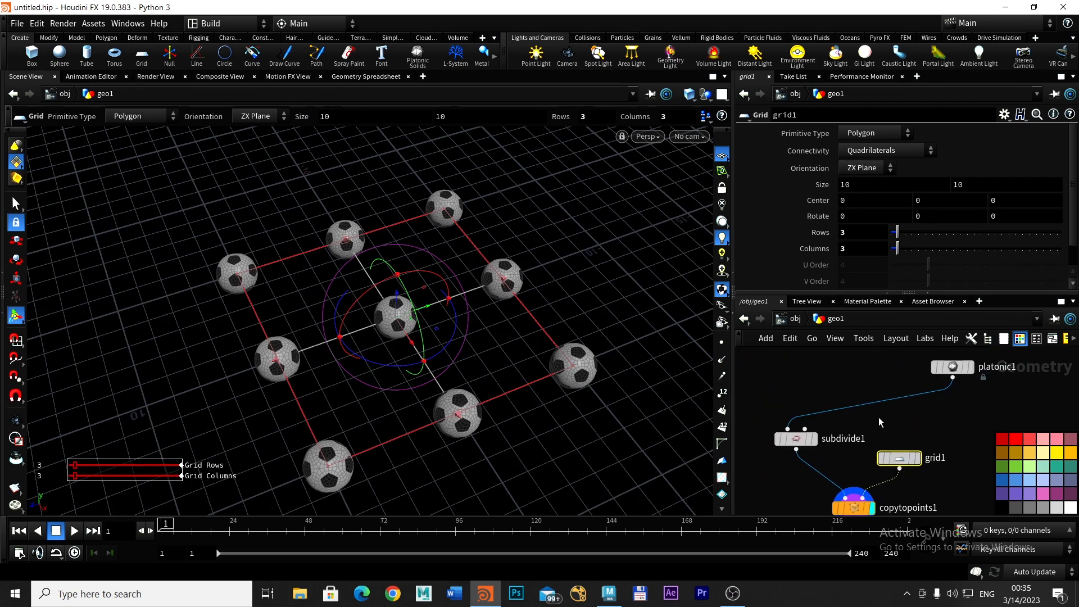
left_click(952, 368)
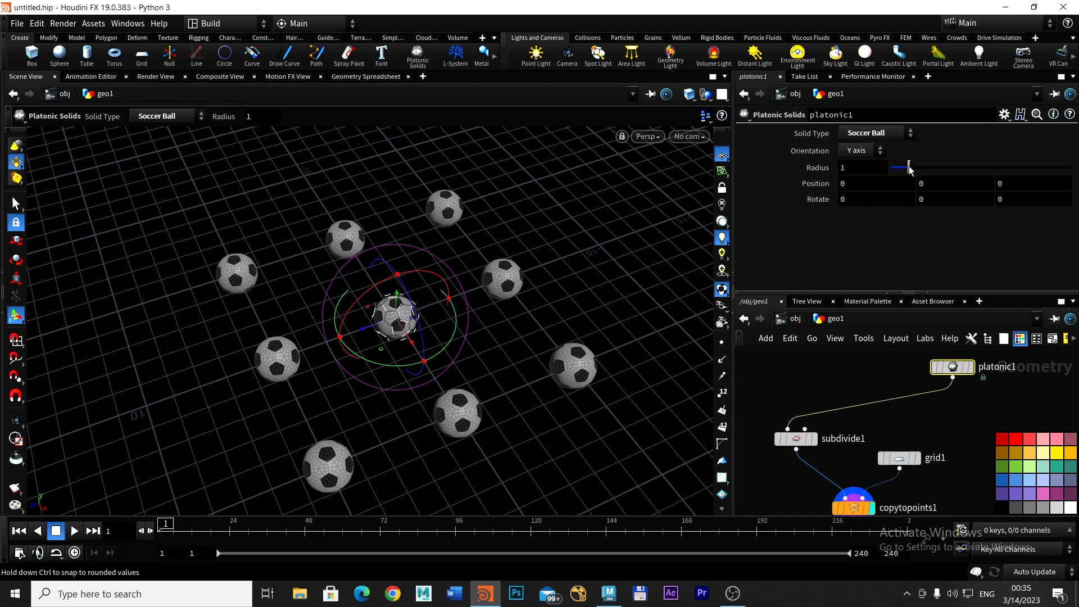
left_click_drag(910, 169, 926, 168)
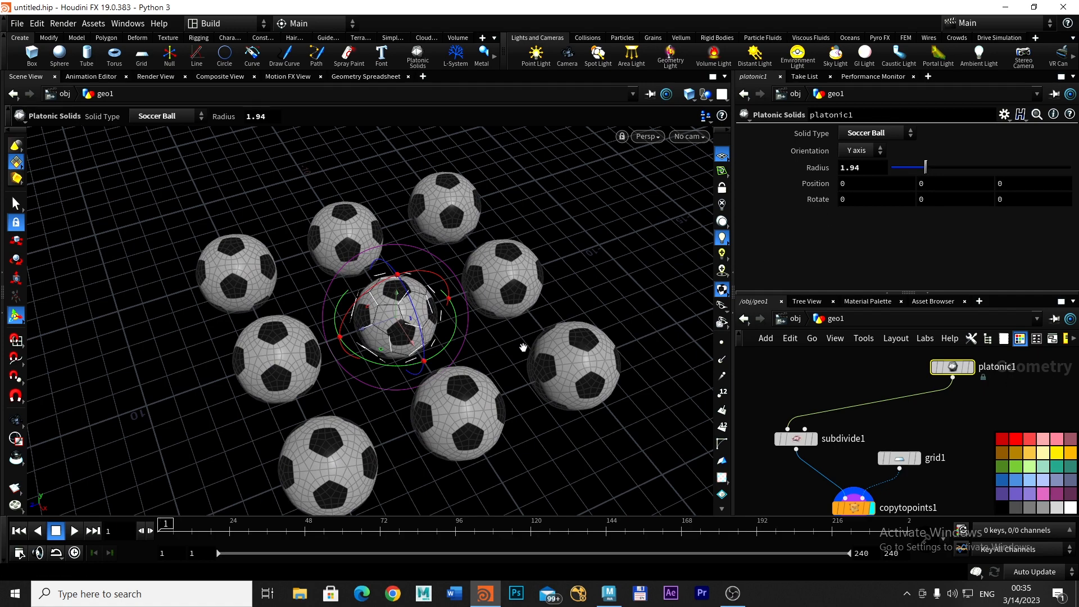
left_click_drag(523, 347, 559, 304, "alt")
scroll(559, 304, "down", 2)
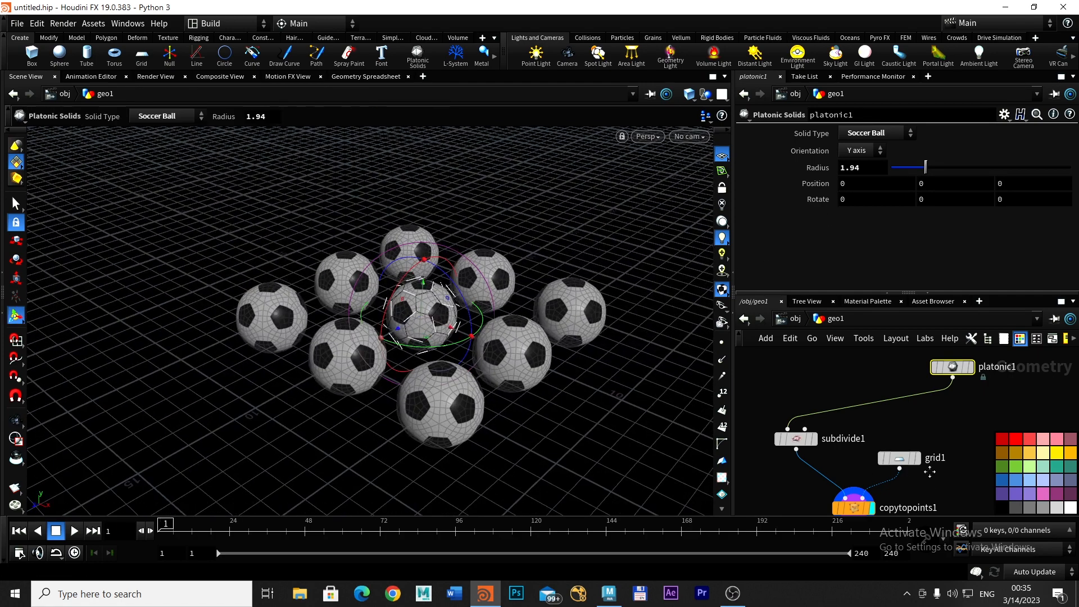
Add a Copy and Transform node after Copy to Points, connect it to that node's output, and display it
middle_click_drag(930, 472, 927, 364)
scroll(889, 445, "up", 2)
middle_click_drag(888, 409, 920, 440)
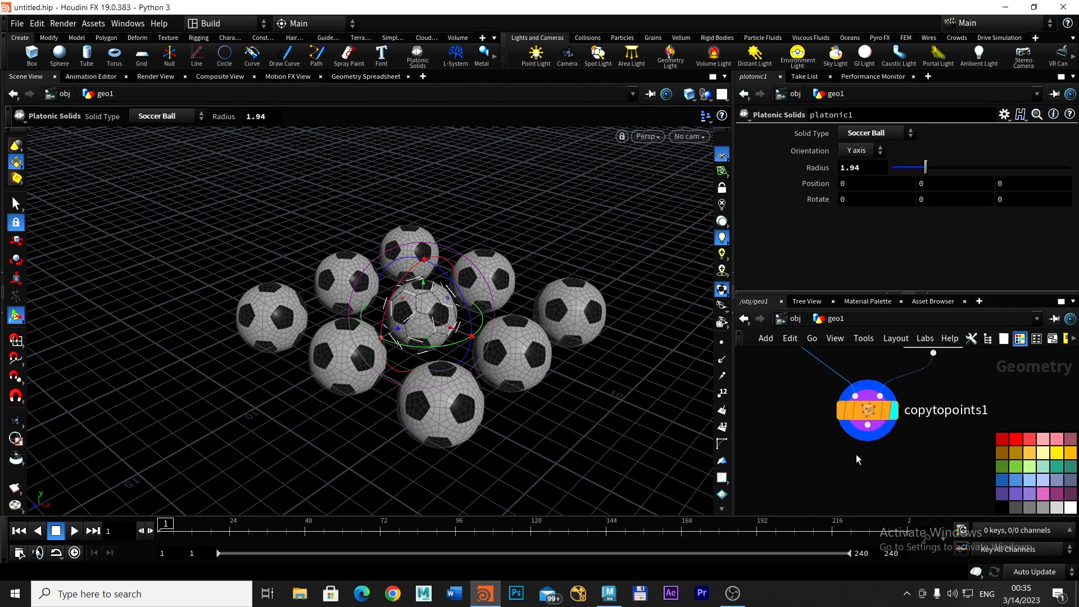
key("Tab")
type("c")
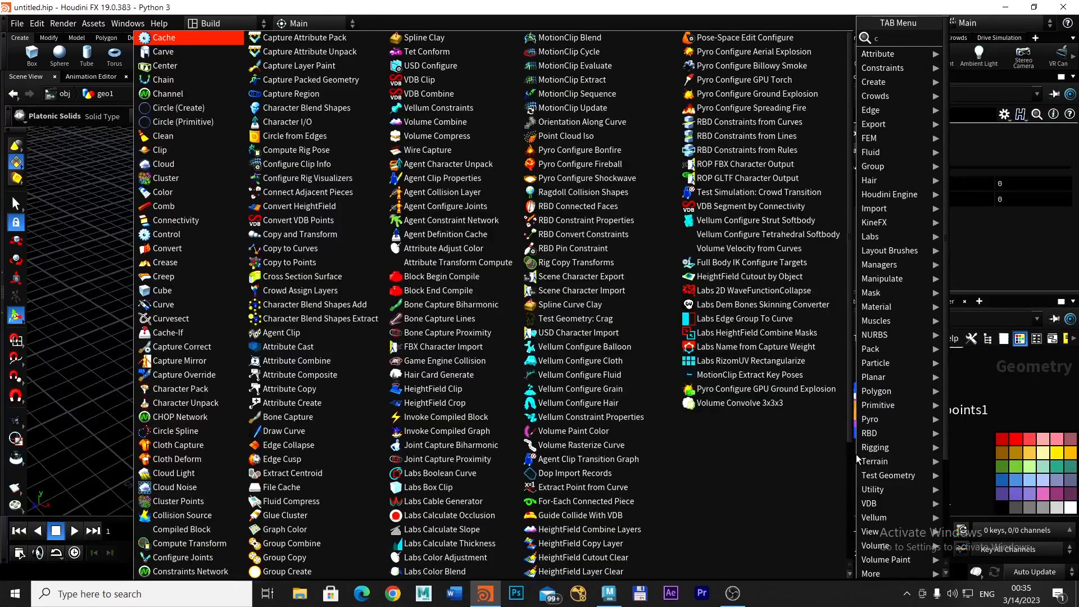
type("op")
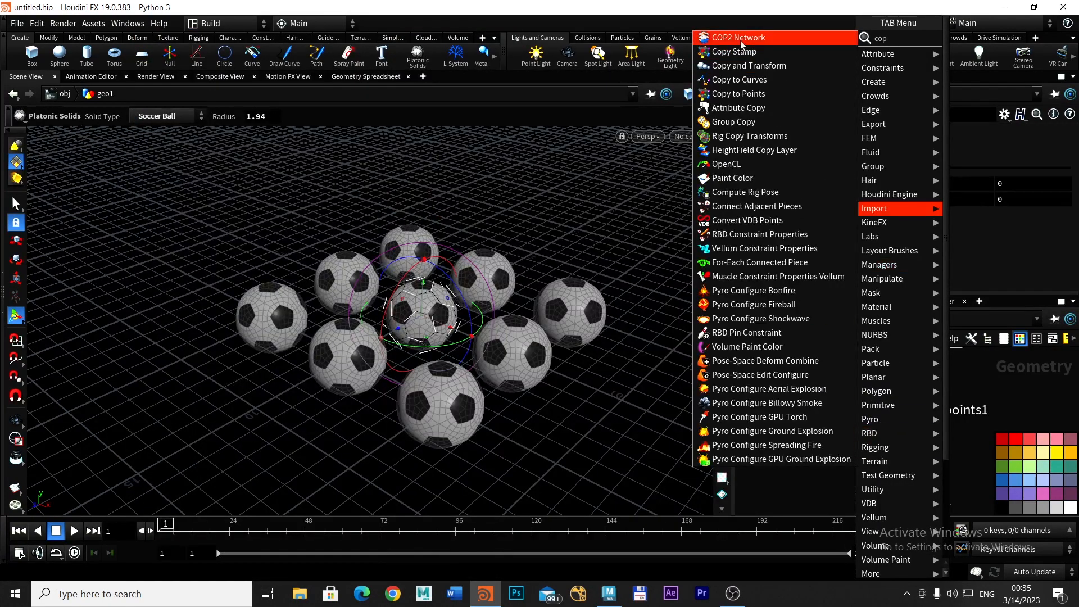
left_click(739, 93)
left_click(812, 468)
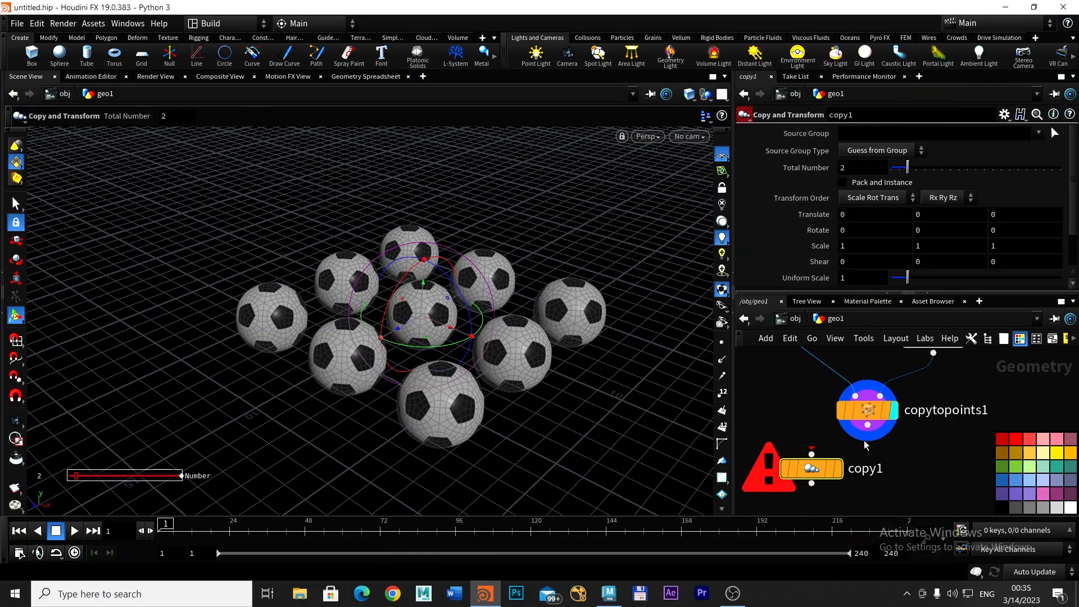
left_click_drag(867, 440, 833, 468)
left_click(833, 468)
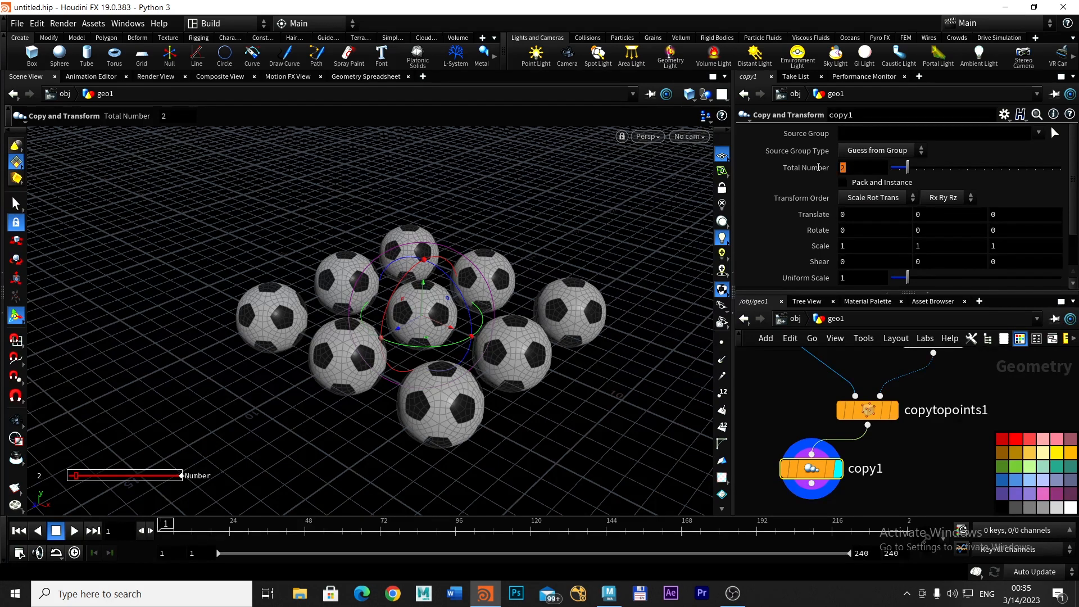
Set the Copy and Transform node's total number to 3 and its Y translation to 3
type("3")
key("Return")
key("Return")
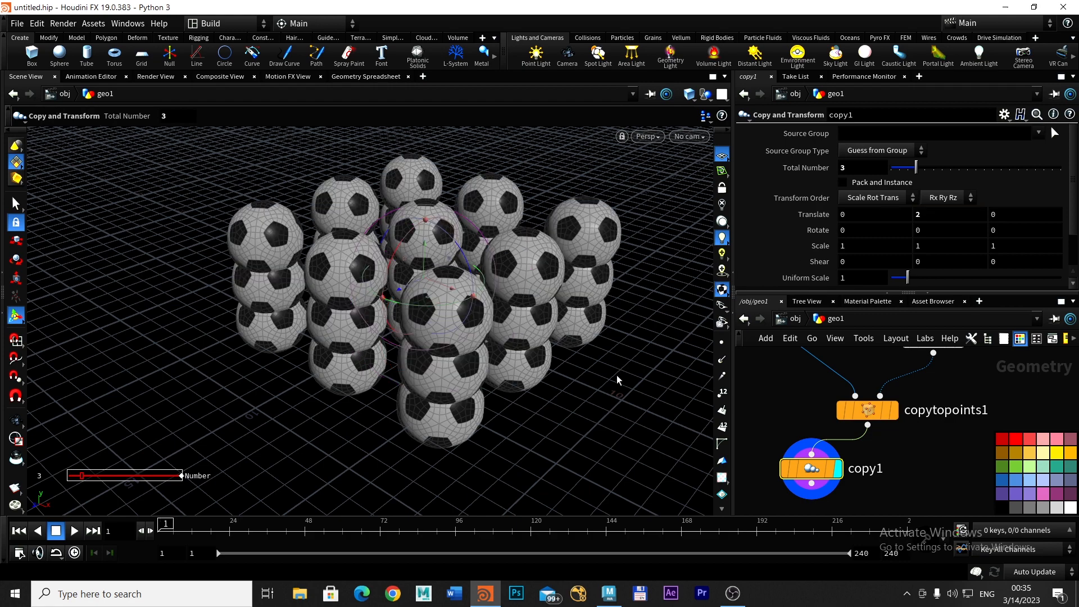
left_click_drag(617, 376, 597, 353, "alt")
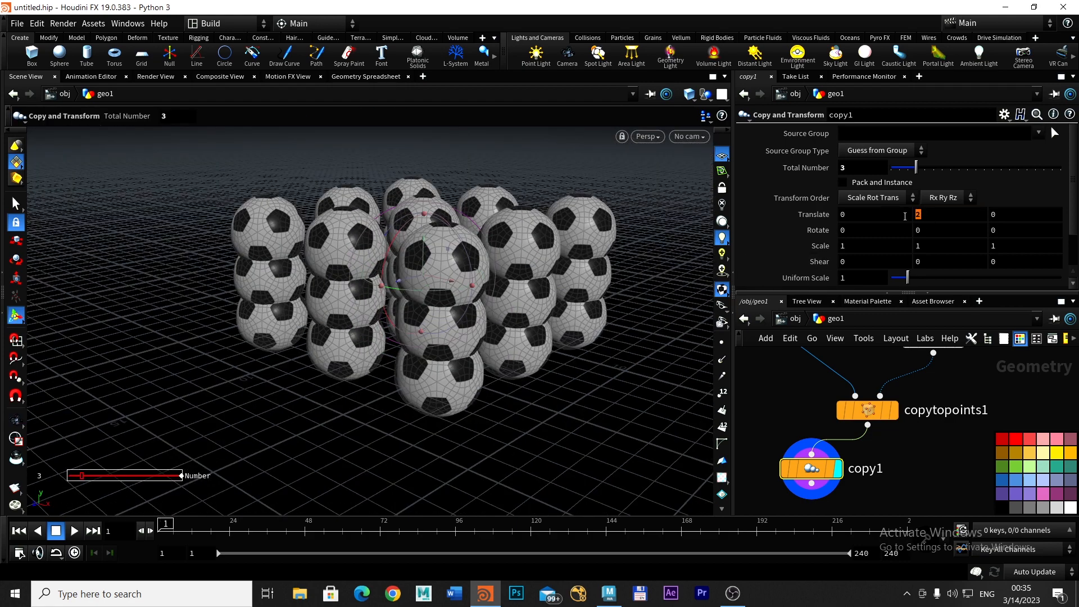
type("3")
key("Return")
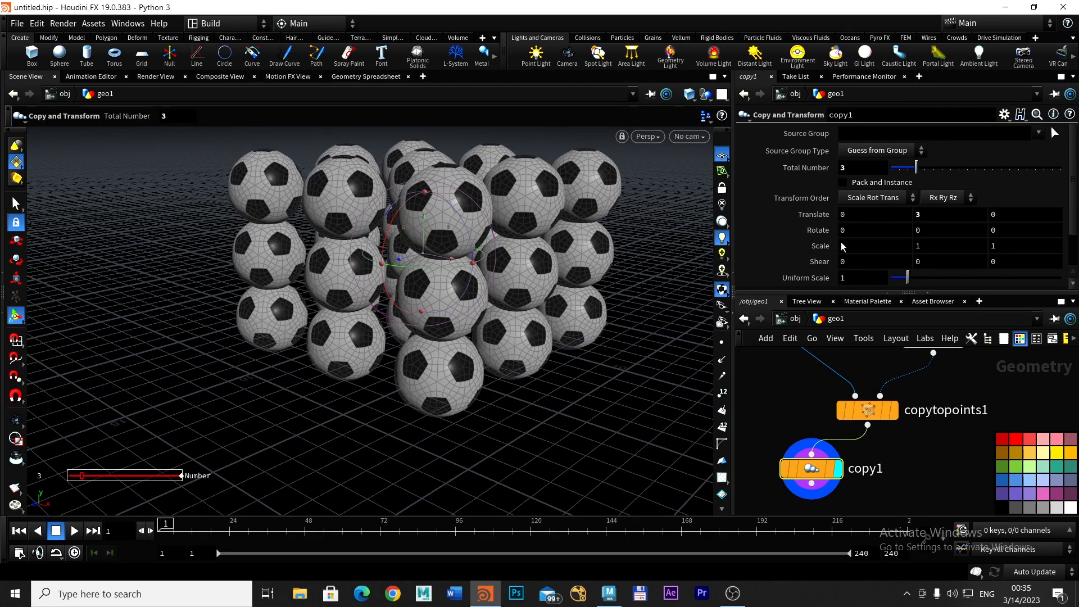
Set the Copy and Transform node's Y translation to 4 to space the ball layers farther apart
left_click_drag(489, 365, 533, 318, "alt")
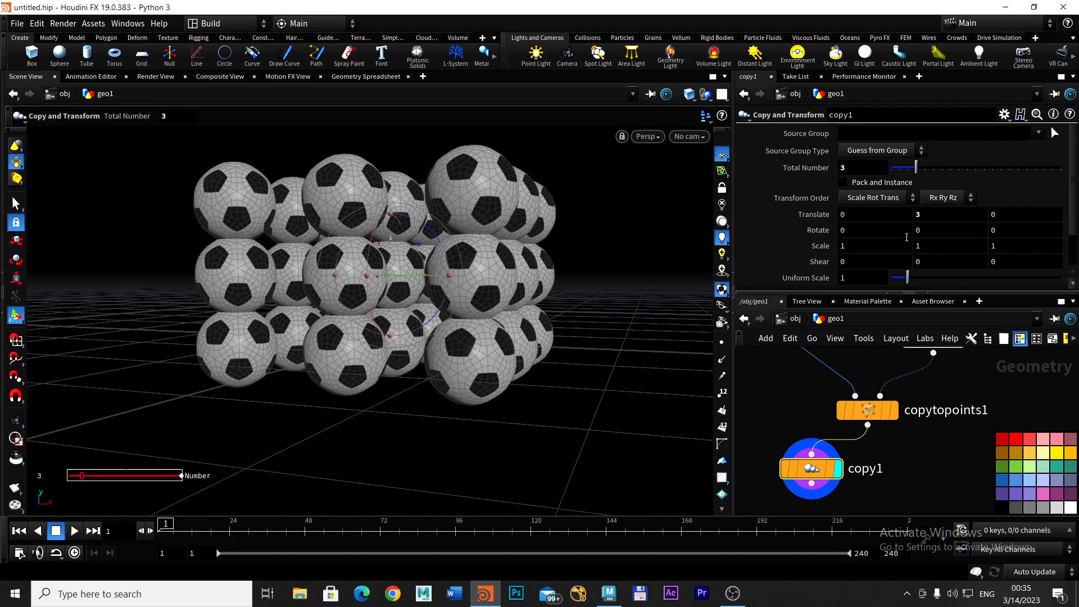
left_click(927, 217)
key("Return")
right_click_drag(588, 284, 388, 321, "alt")
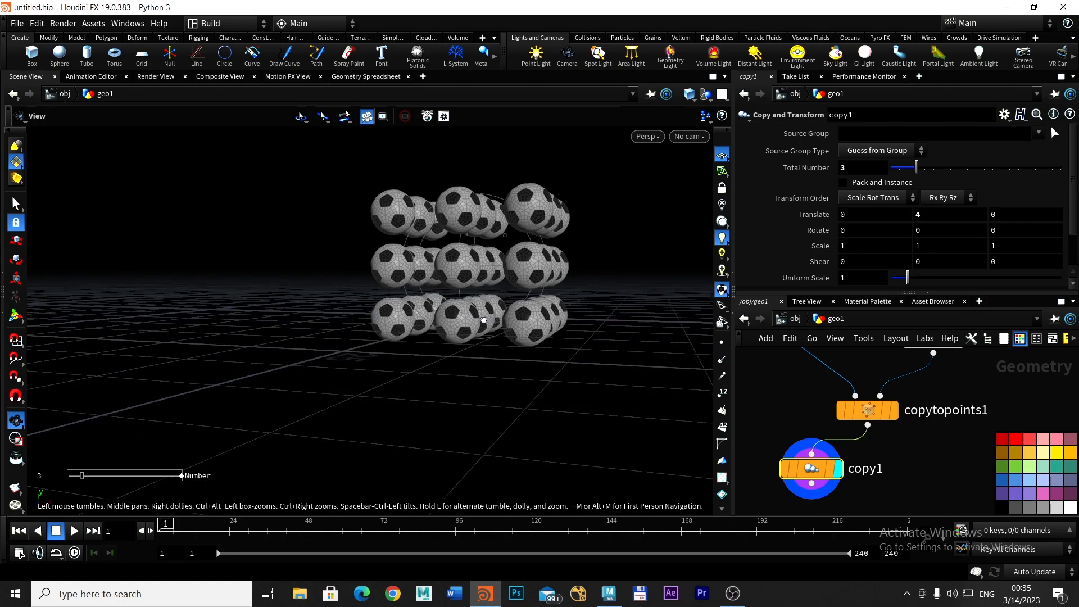
left_click_drag(484, 320, 500, 333, "alt")
middle_click_drag(580, 240, 429, 292, "alt")
left_click_drag(430, 293, 529, 339, "alt")
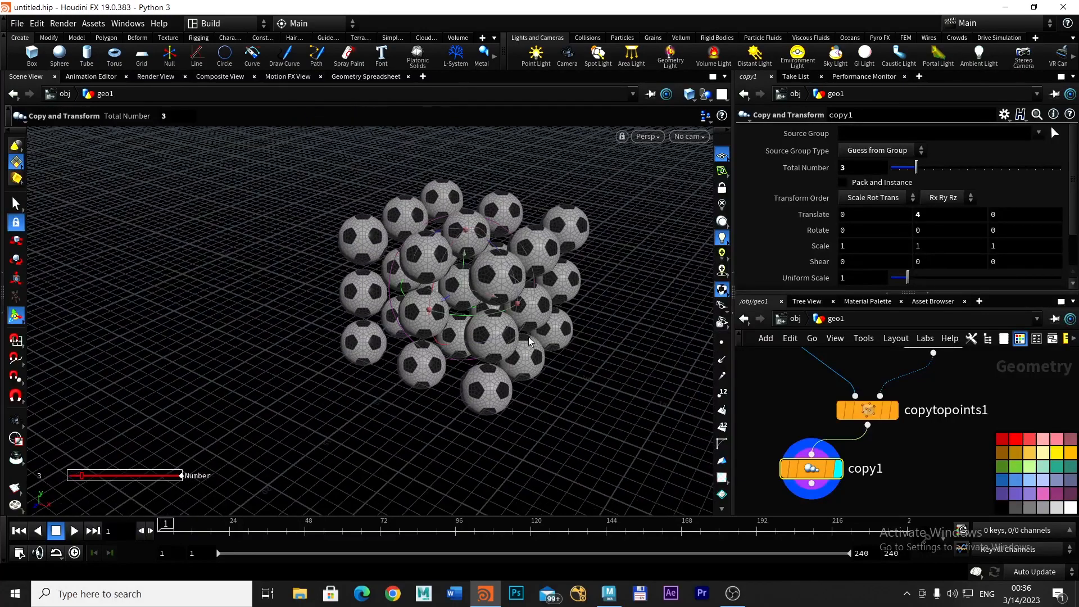
Switch to Maya, maximize its window and change the menu set to FX
key("alt+Tab")
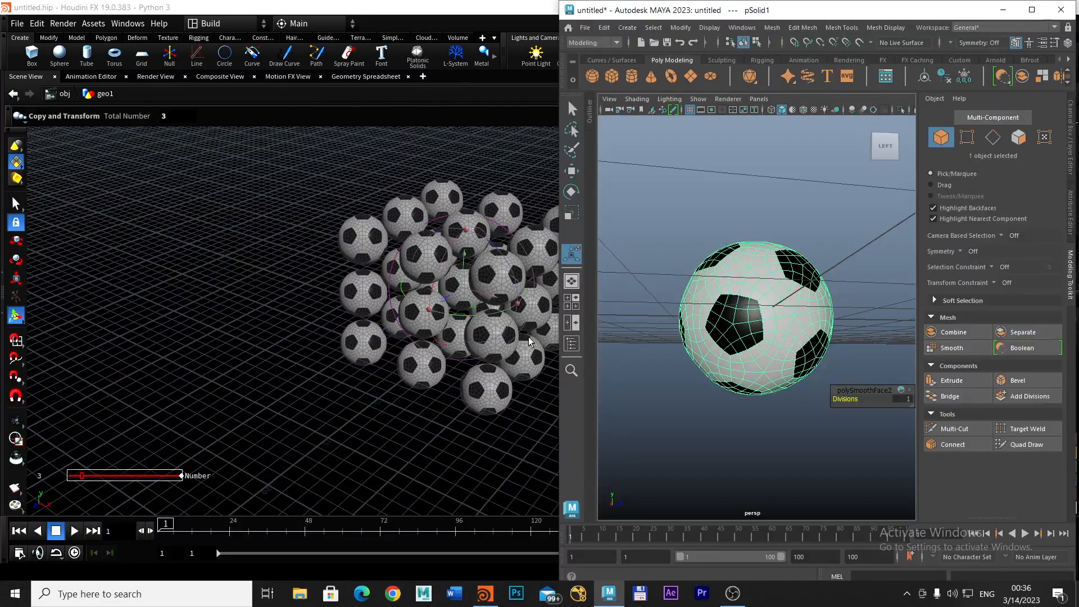
left_click(1032, 9)
scroll(683, 254, "down", 5)
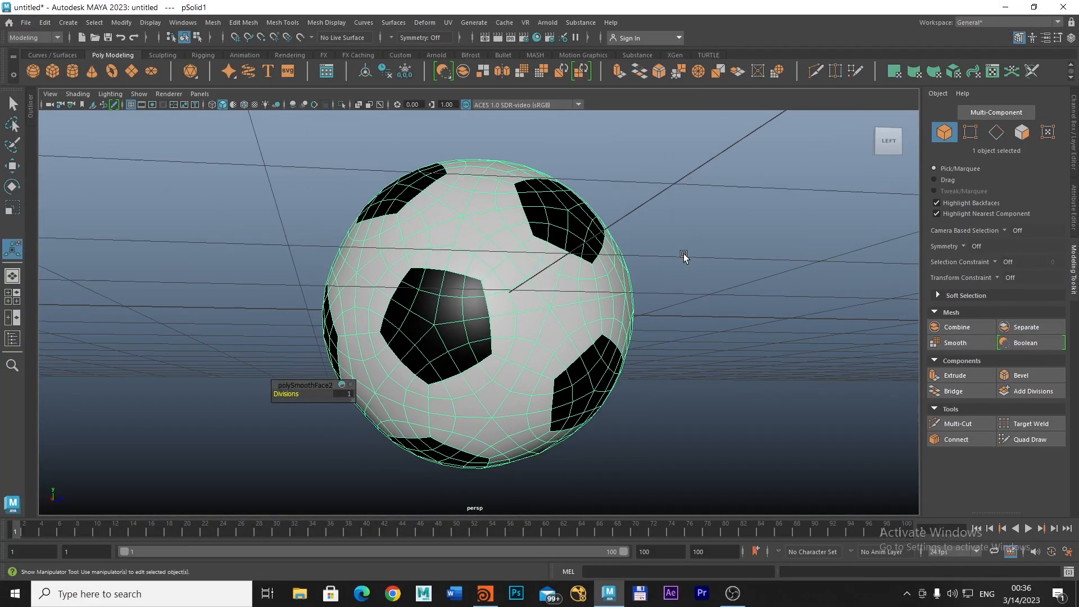
left_click(25, 38)
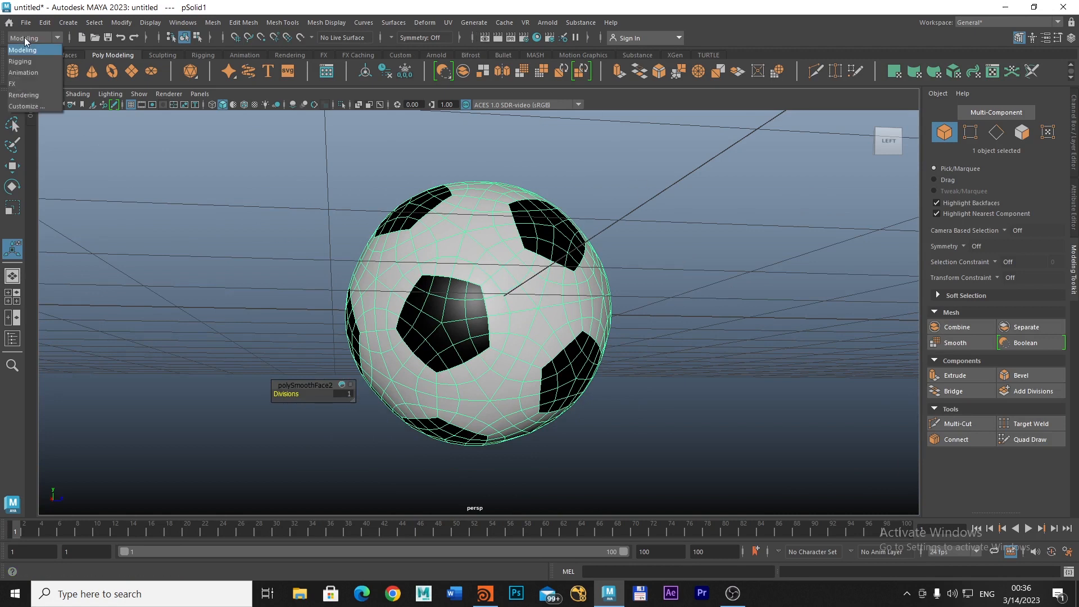
left_click(22, 84)
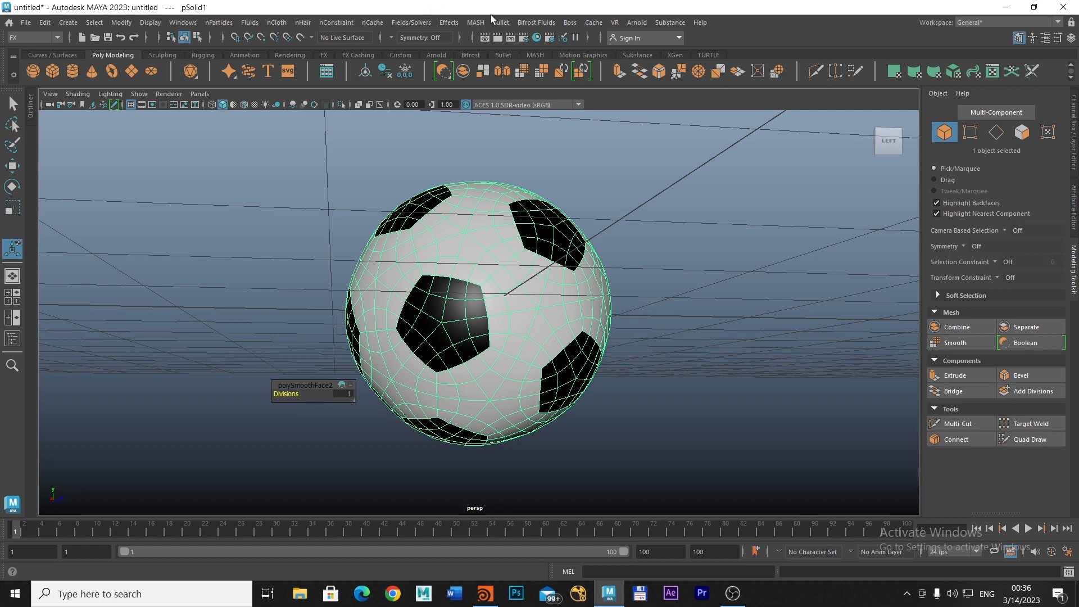
Create a MASH network from the selected soccer ball with the Grid distribution type and Mesh geometry
left_click(475, 24)
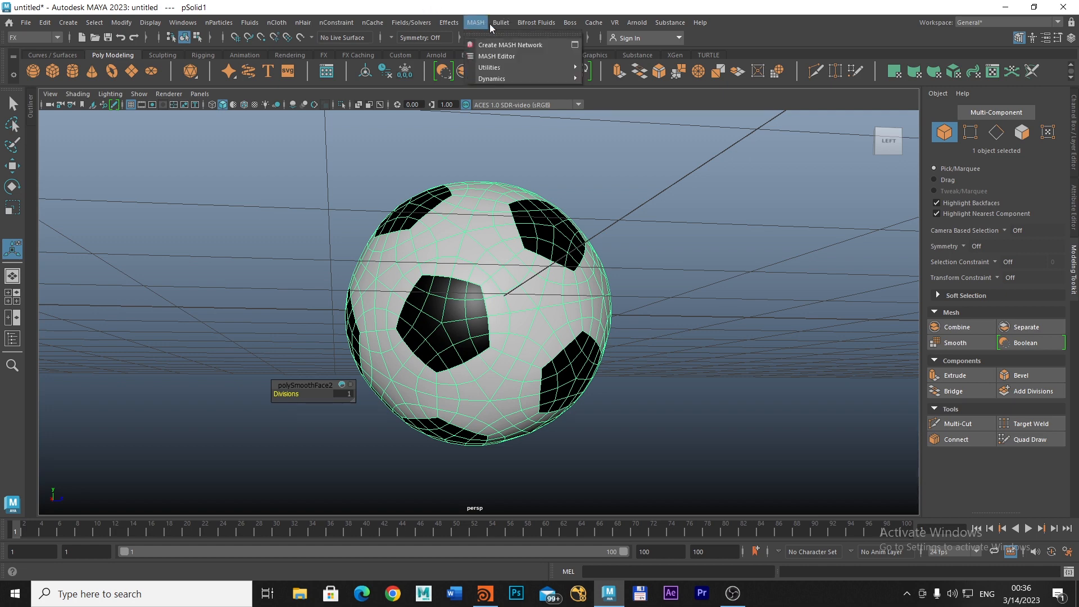
left_click(575, 44)
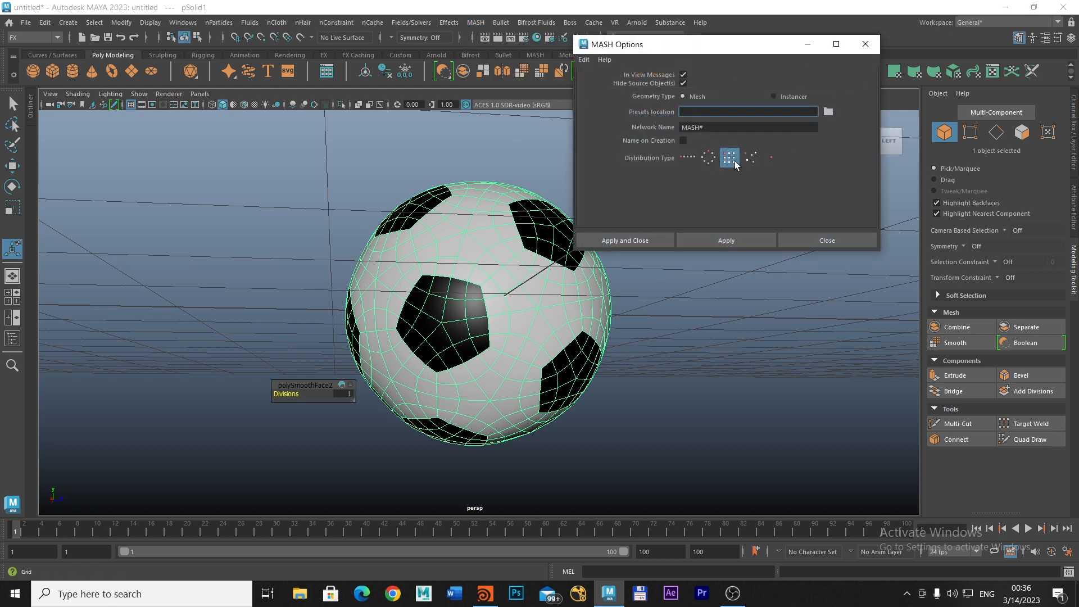
left_click(629, 241)
scroll(369, 261, "down", 10)
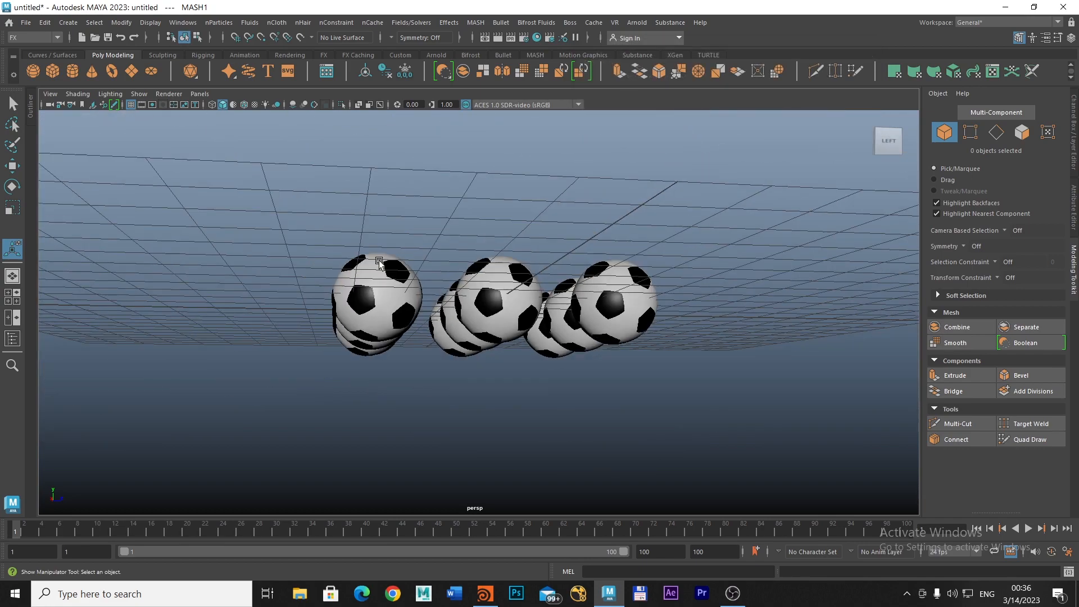
left_click_drag(473, 251, 405, 335, "alt")
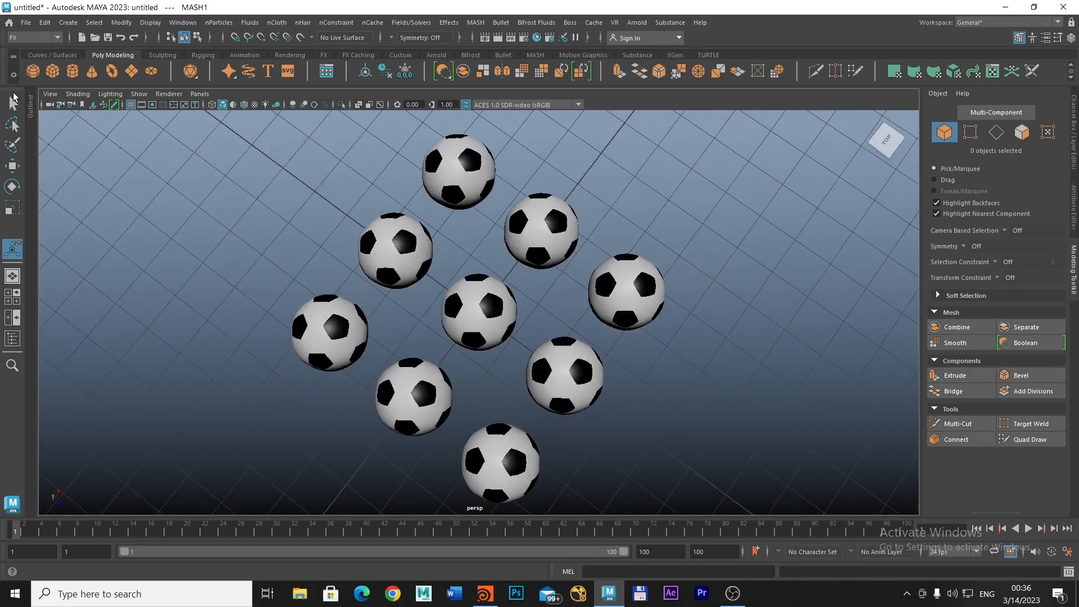
Open the MASH1 network's Distribute attributes and set Grid Y to 3
left_click(30, 106)
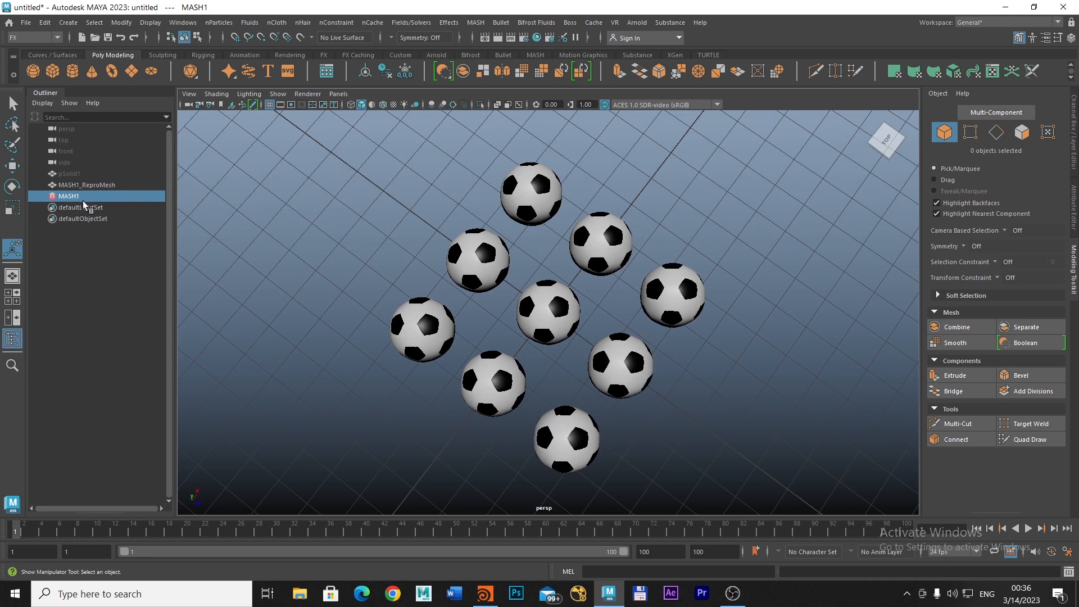
key("ctrl+a")
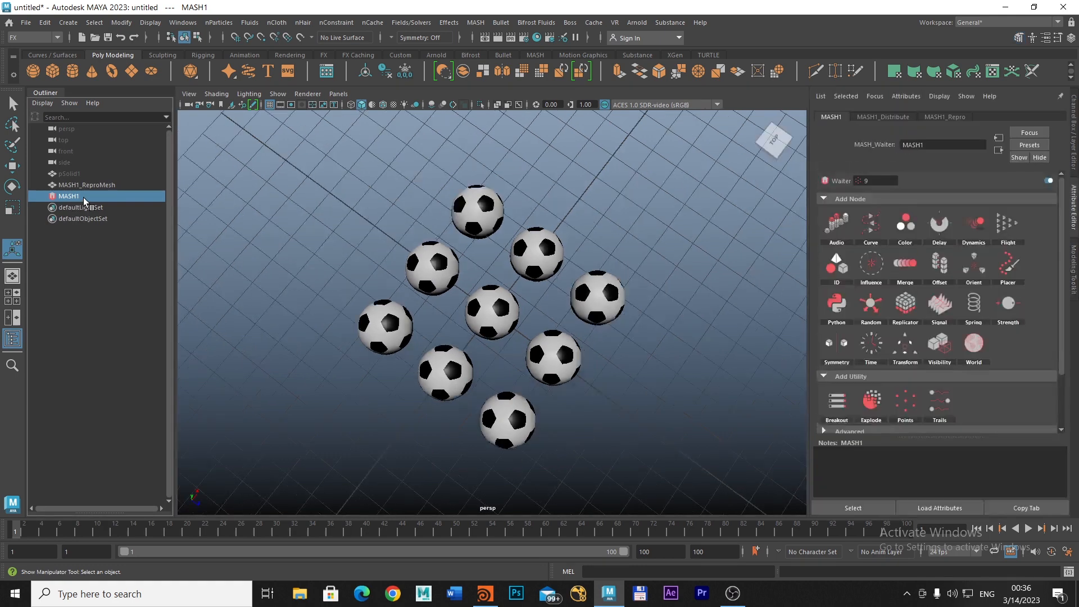
left_click(895, 116)
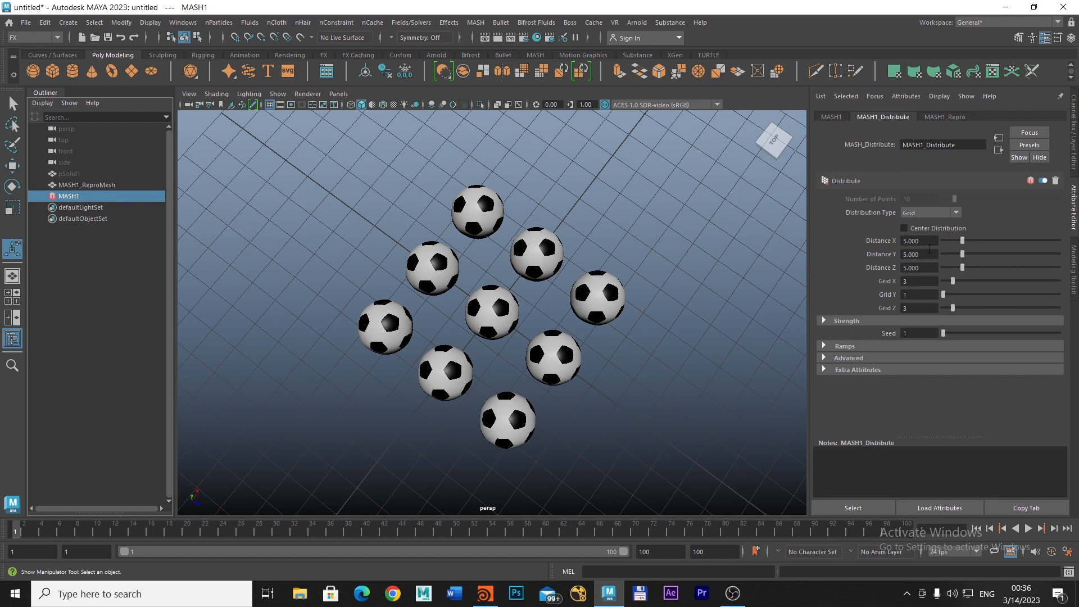
left_click(918, 294)
key("Return")
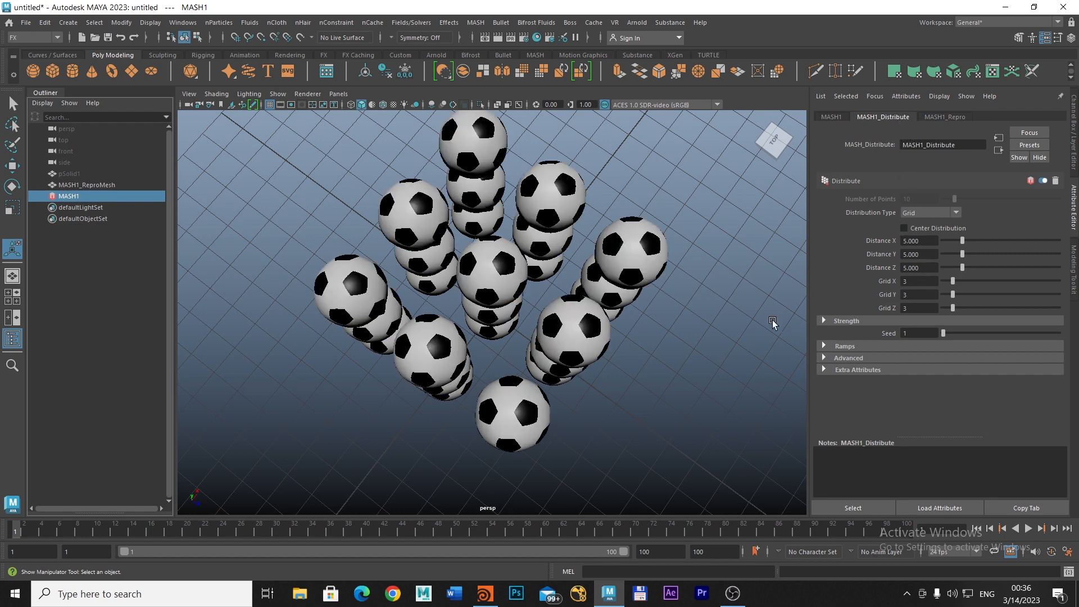
left_click_drag(621, 403, 587, 307, "alt")
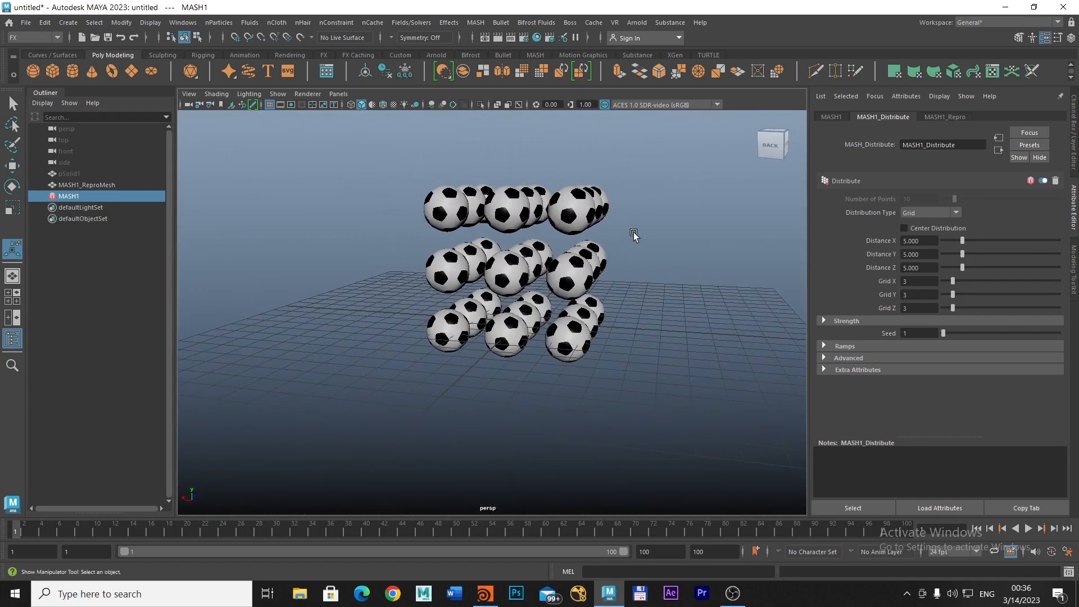
Arrange the Houdini and Maya windows side by side and expand Houdini's Scene View over its other panes
left_click(1034, 8)
double_click(470, 7)
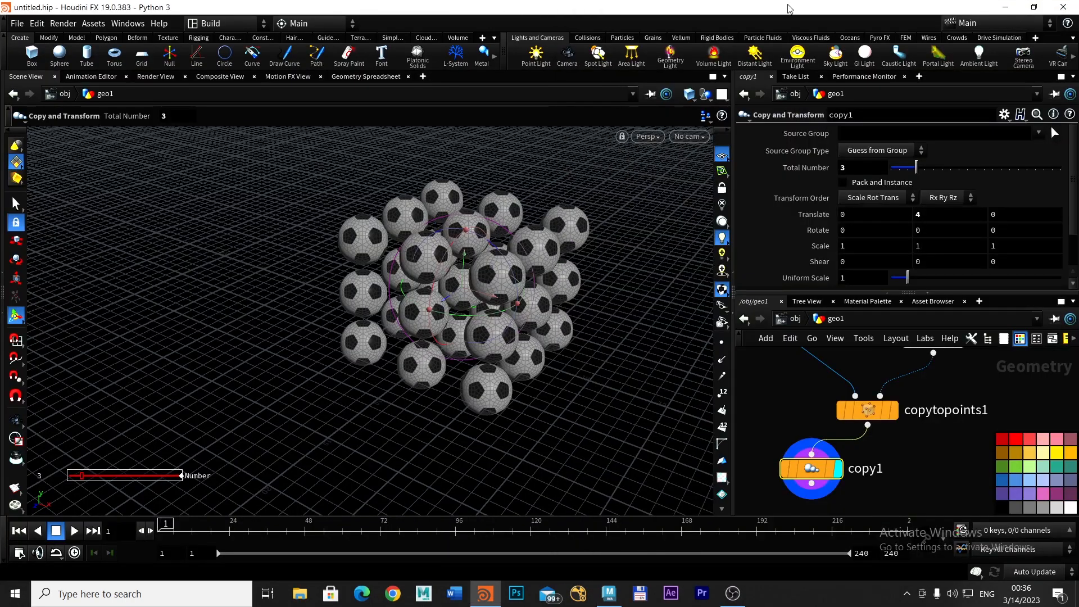
left_click(1034, 7)
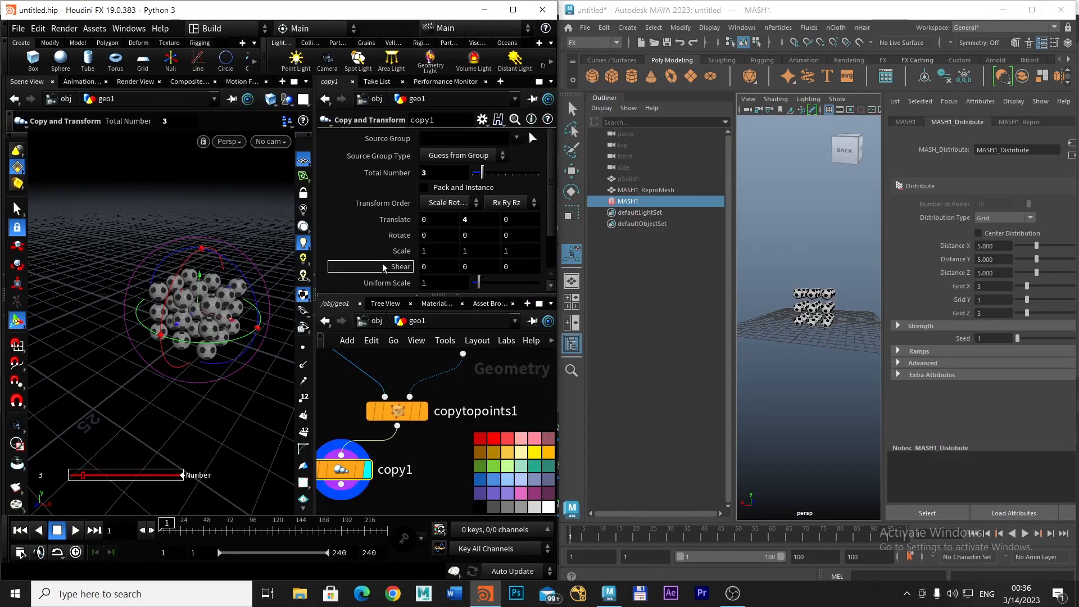
left_click(294, 83)
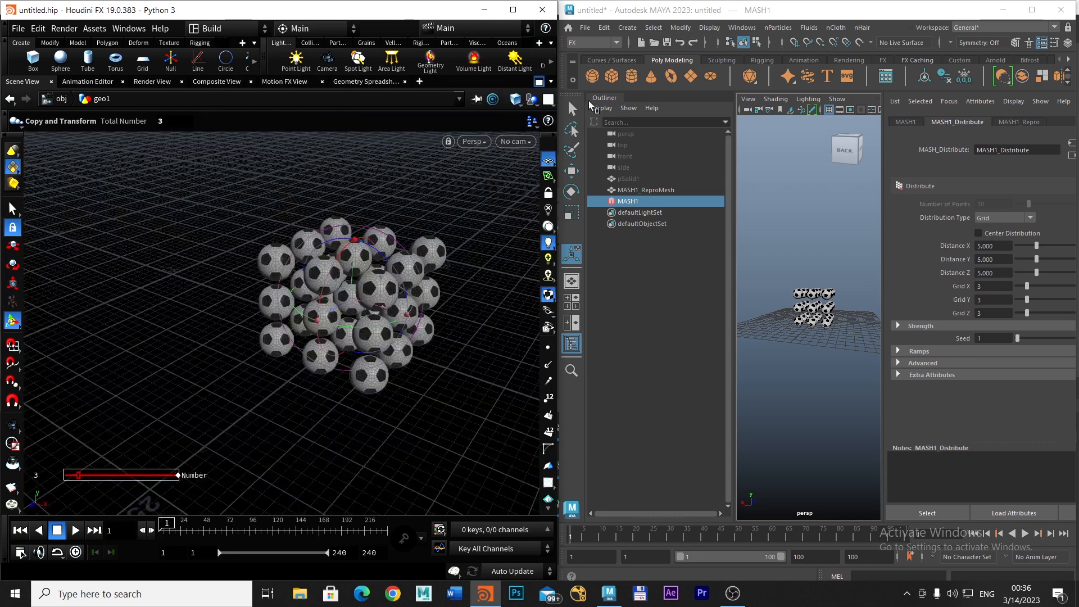
Hide Maya's Outliner and Attribute Editor and enlarge the ball stack in its viewport
left_click(600, 100)
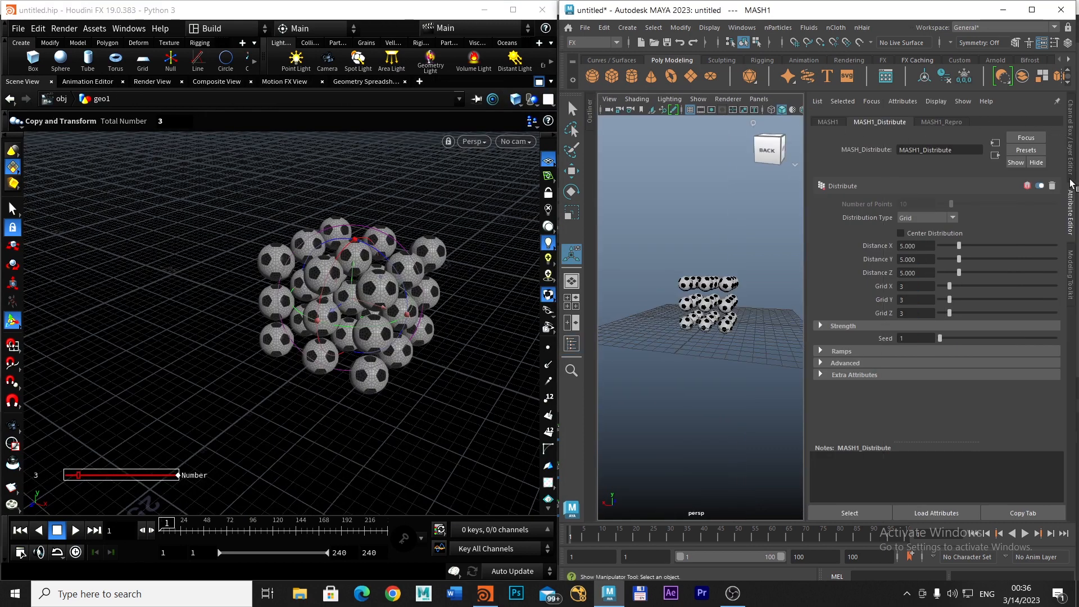
left_click(1071, 206)
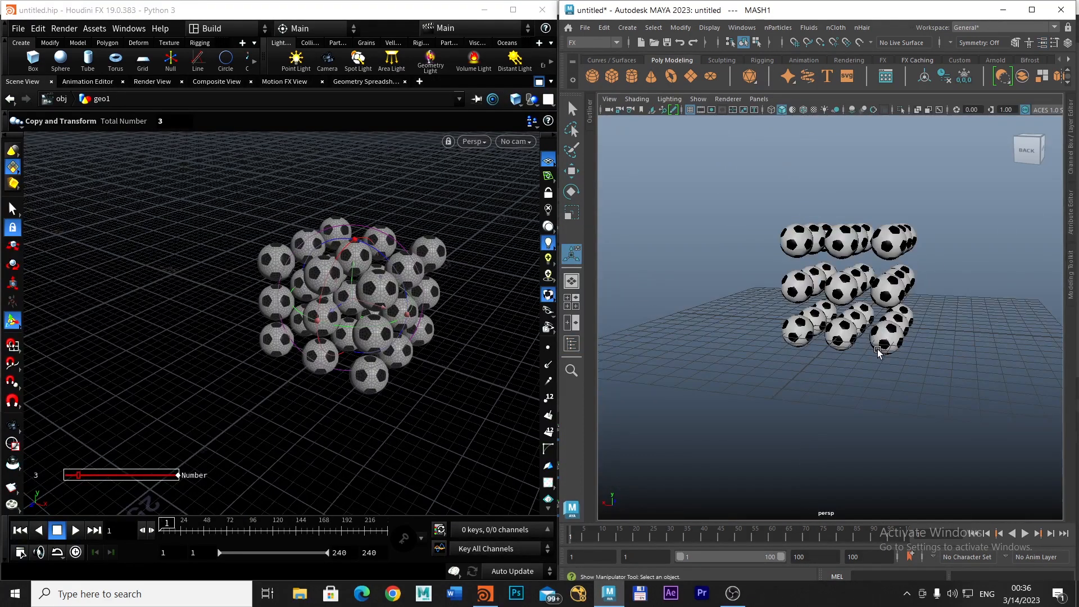
scroll(879, 352, "up", 5)
Change the Houdini viewport's shading mode to Smooth Shaded so the stacked balls display without wireframe
left_click(389, 364)
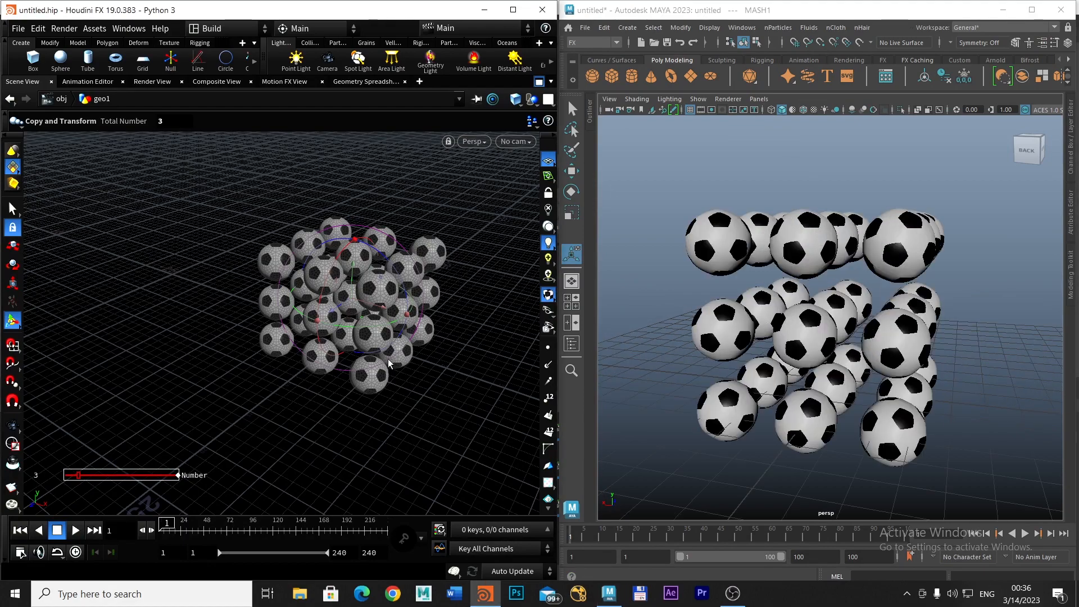
key("Escape")
left_click_drag(409, 359, 431, 286)
right_click_drag(374, 325, 460, 305)
left_click_drag(415, 335, 430, 289)
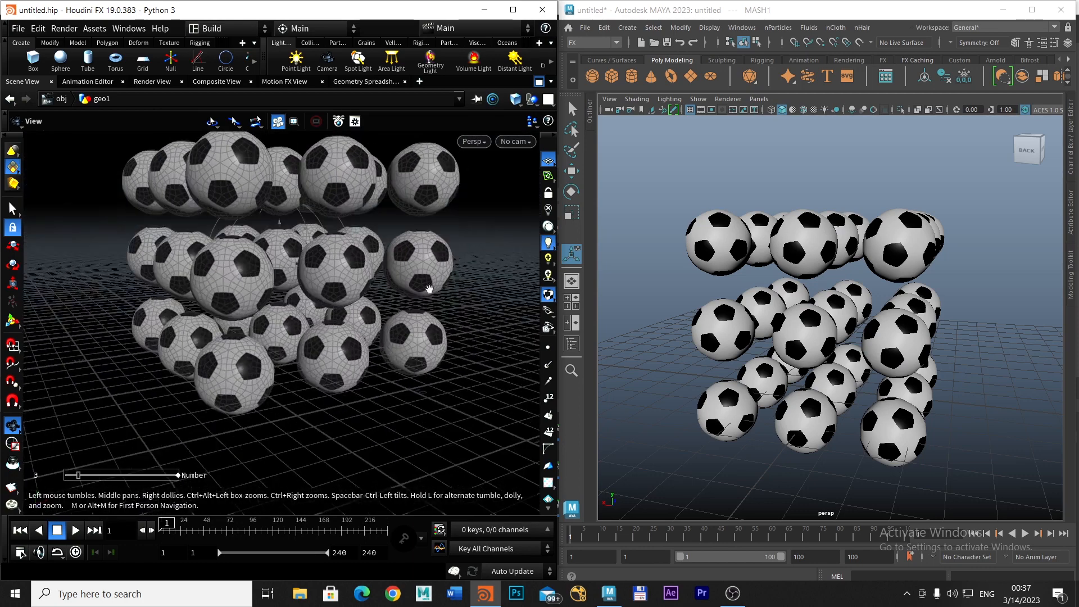
middle_click_drag(418, 267, 459, 337, "alt")
right_click_drag(459, 337, 408, 338, "alt")
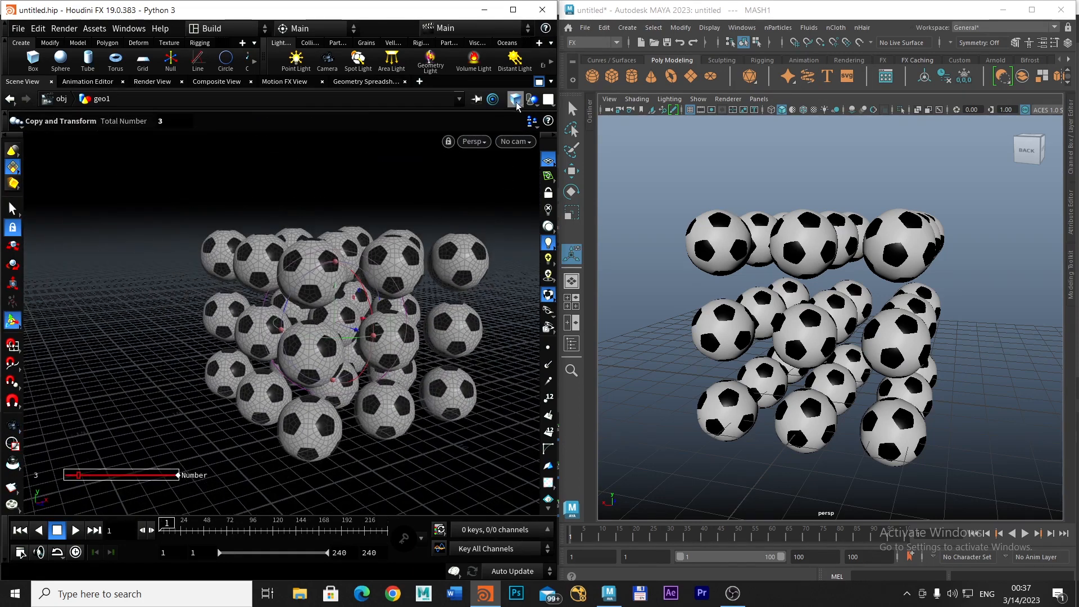
left_click(515, 100)
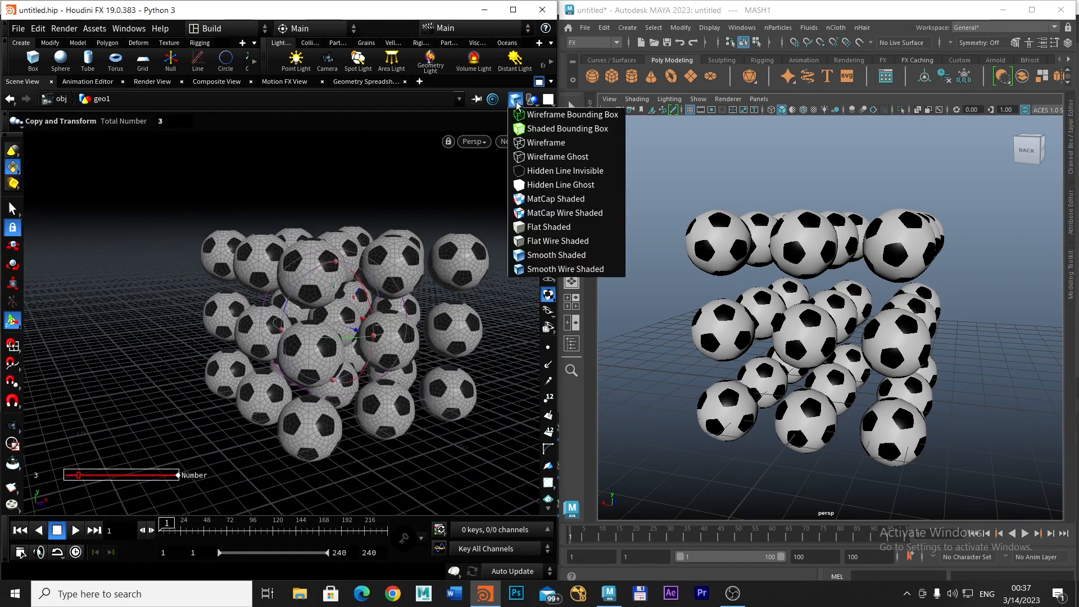
left_click(556, 255)
key("Escape")
left_click_drag(468, 267, 490, 318, "alt")
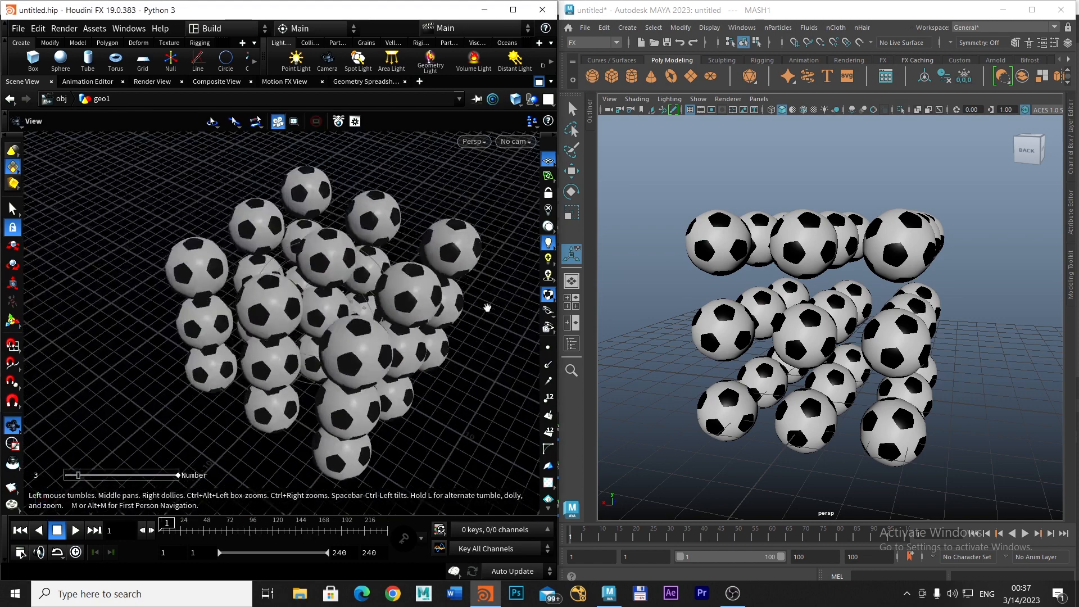
middle_click_drag(485, 305, 433, 276, "alt")
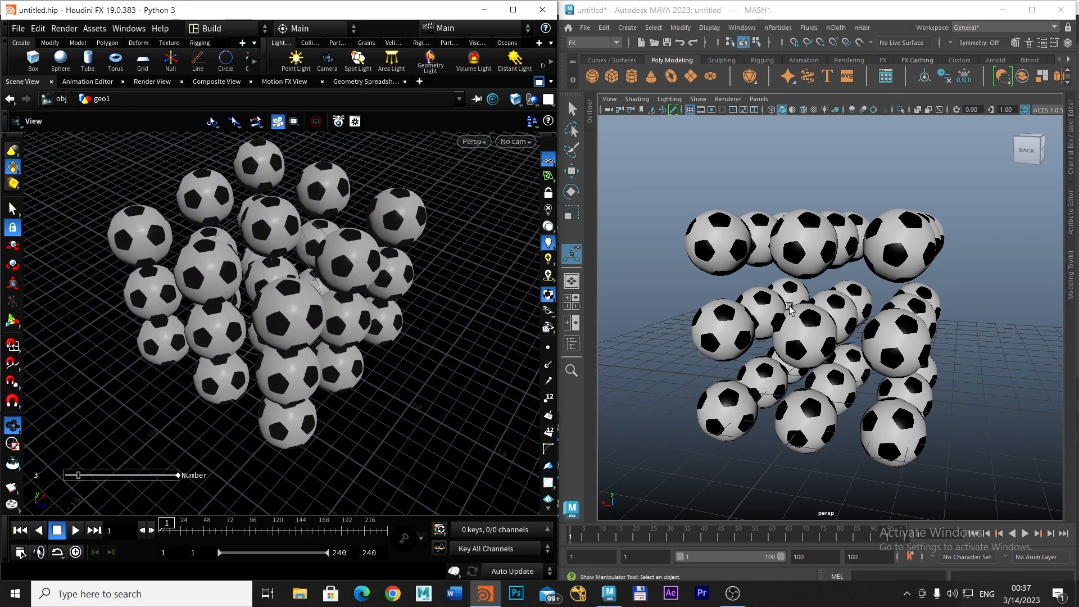
Set the Houdini viewport's background color scheme to Light and frame the stacked balls at an angle similar to Maya's
middle_click_drag(788, 306, 824, 257, "alt")
left_click_drag(825, 260, 812, 291, "alt")
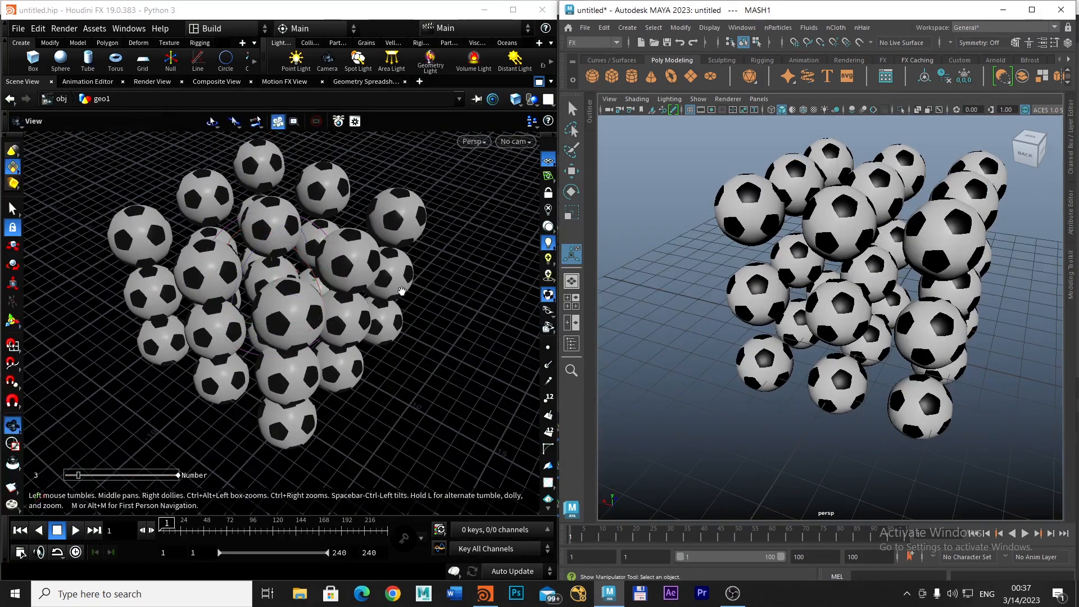
left_click_drag(401, 293, 412, 325)
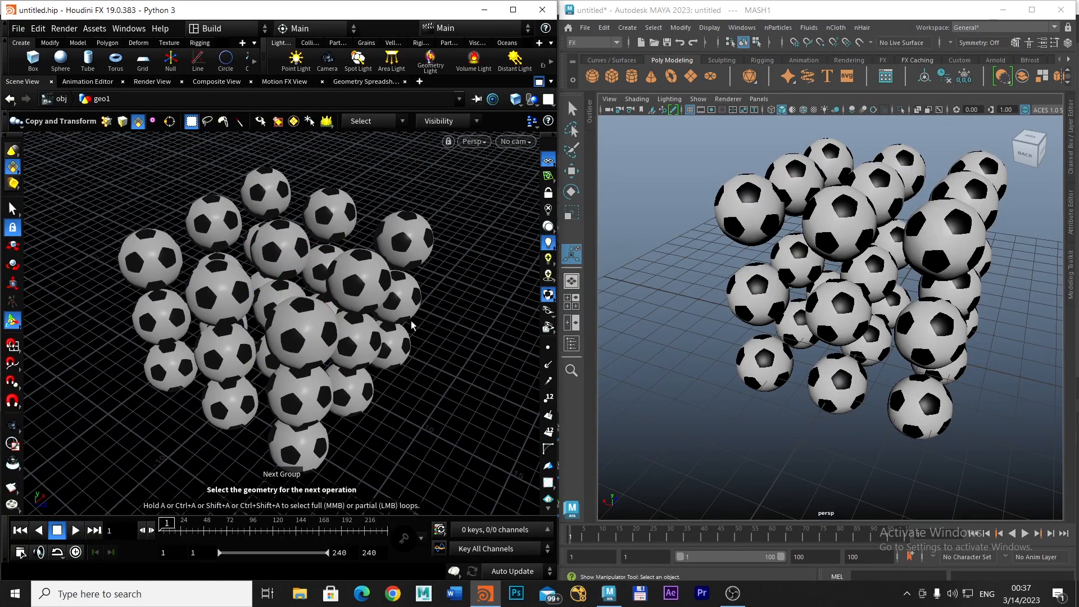
key("d")
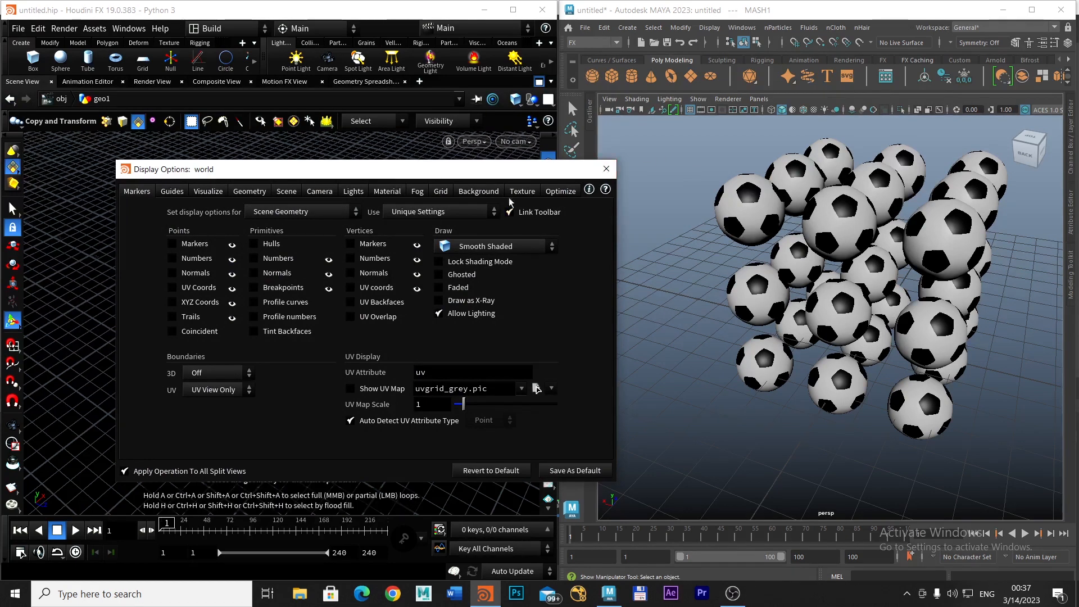
left_click(490, 192)
left_click(222, 212)
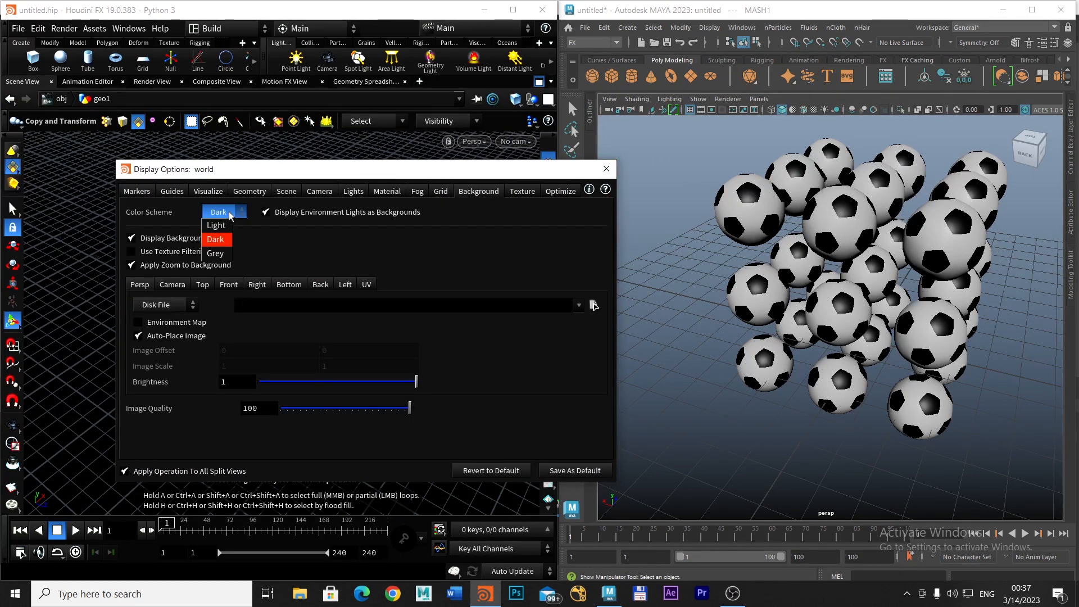
left_click(216, 226)
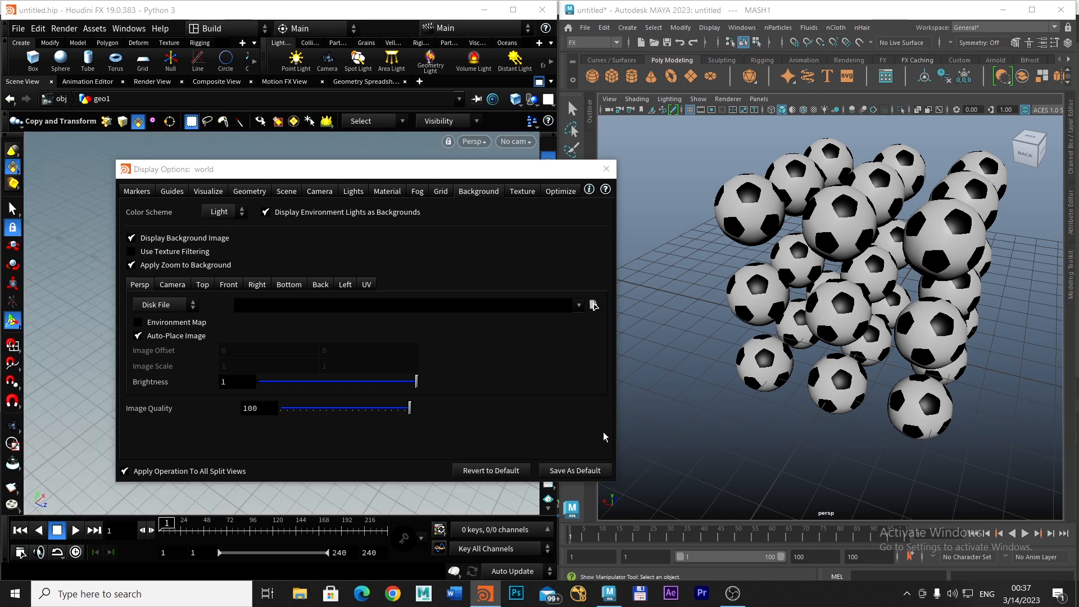
left_click(606, 169)
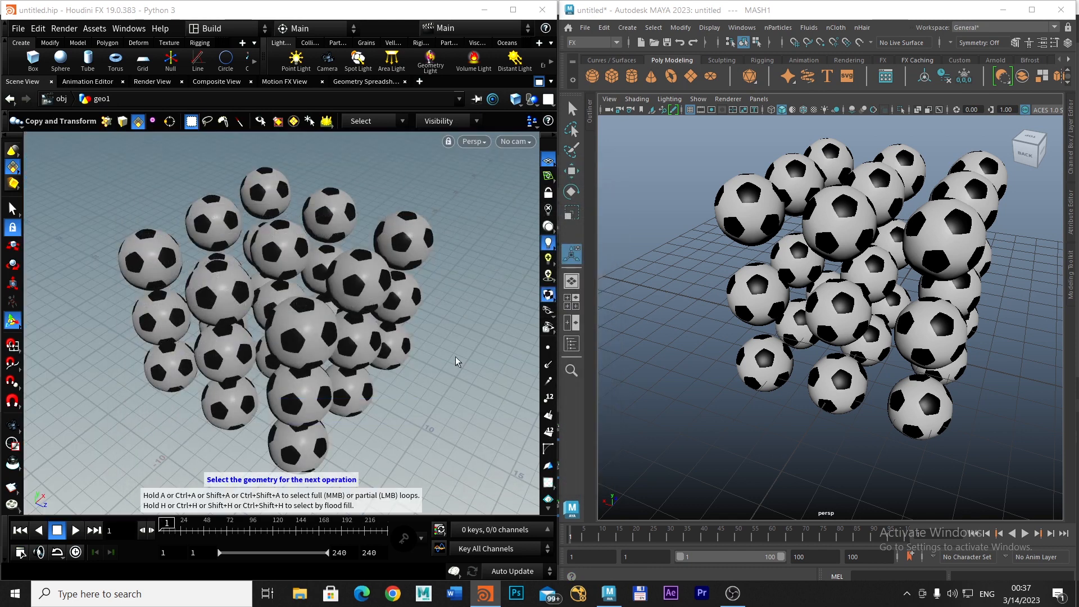
right_click_drag(458, 362, 414, 354, "alt")
left_click_drag(414, 354, 417, 330, "alt")
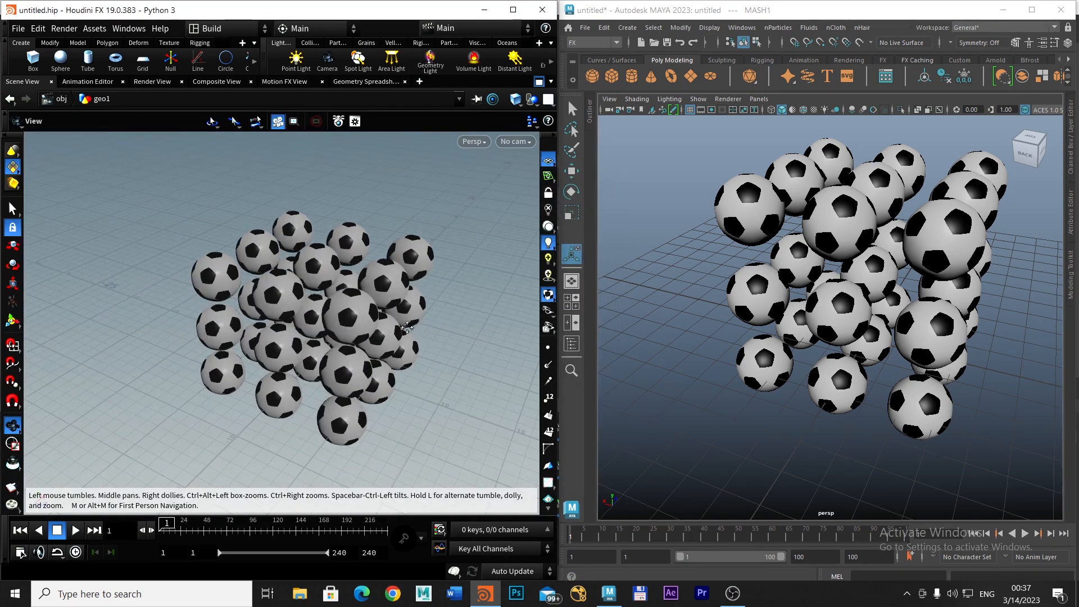
right_click_drag(406, 329, 436, 317)
middle_click_drag(442, 307, 435, 322)
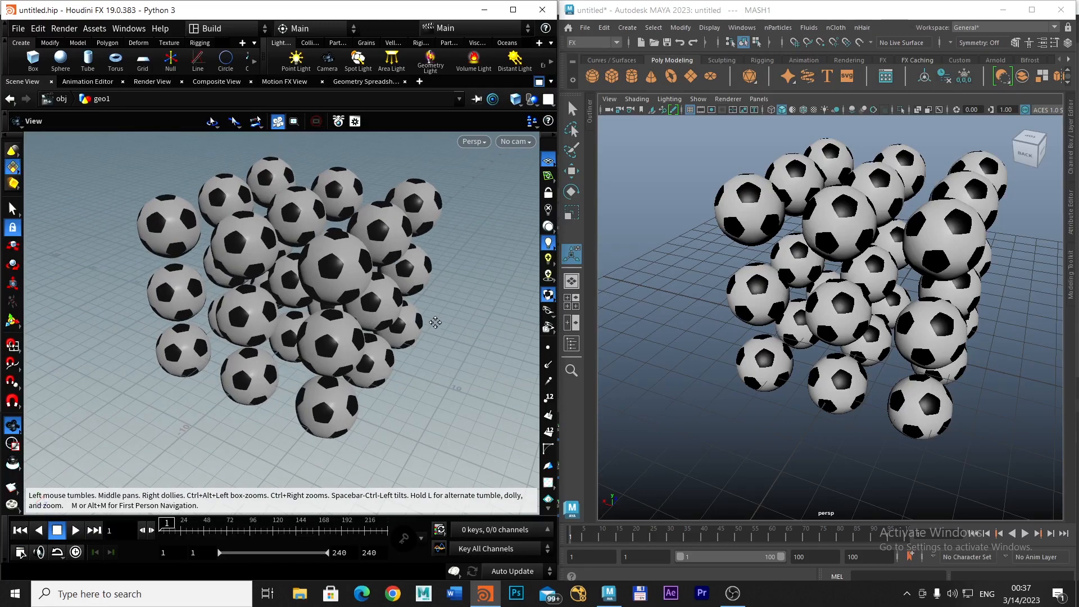
Adjust the framing of the ball stacks in the Maya and Houdini viewports to compare them side by side
middle_click_drag(775, 267, 757, 305, "alt")
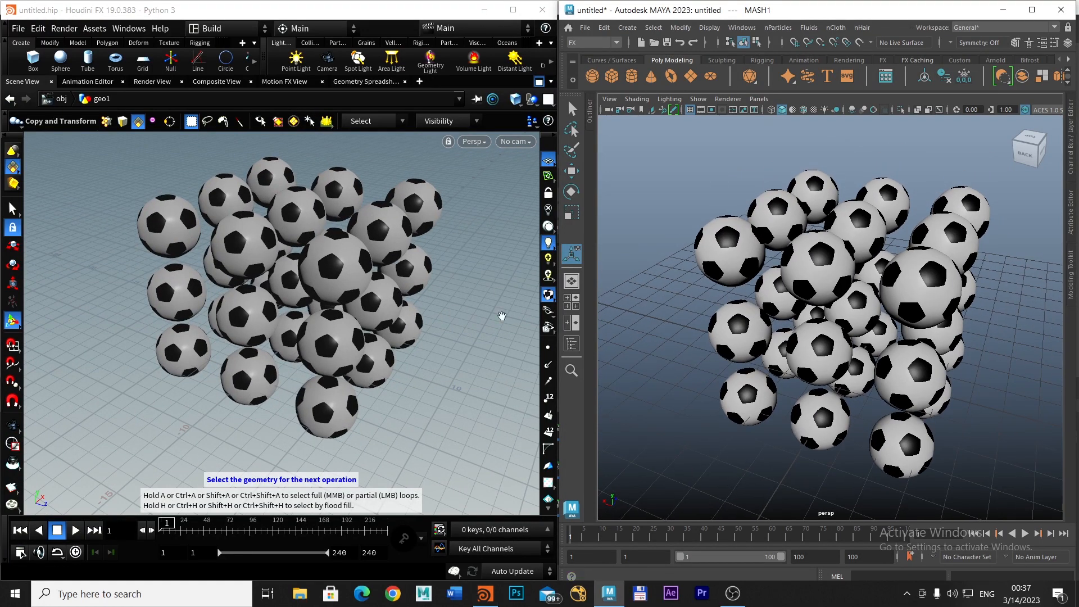
right_click_drag(401, 319, 519, 315)
middle_click_drag(726, 321, 736, 279, "alt")
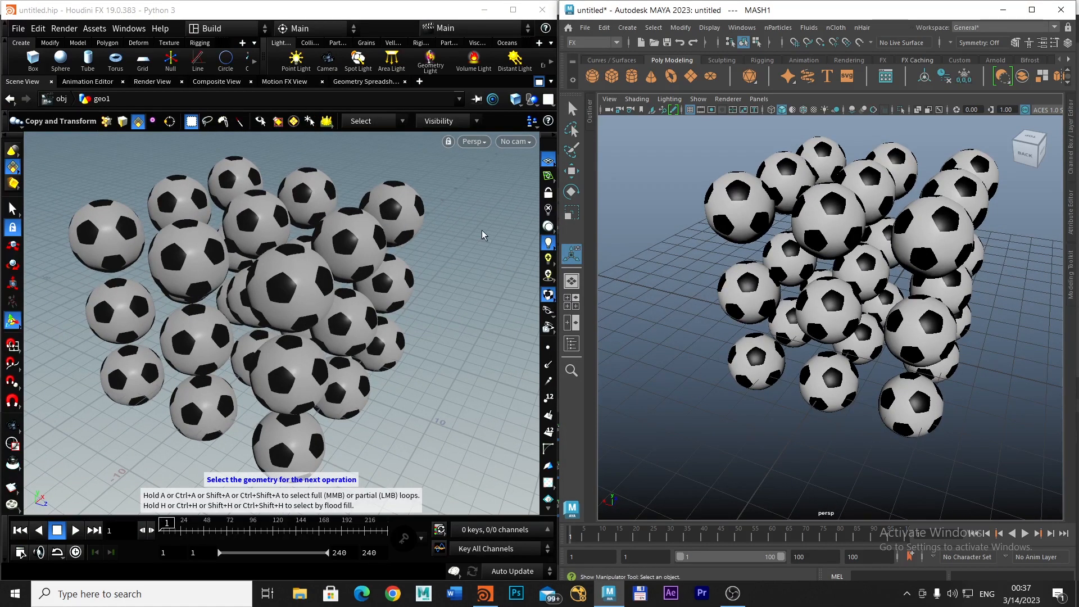
middle_click_drag(467, 273, 491, 260, "alt")
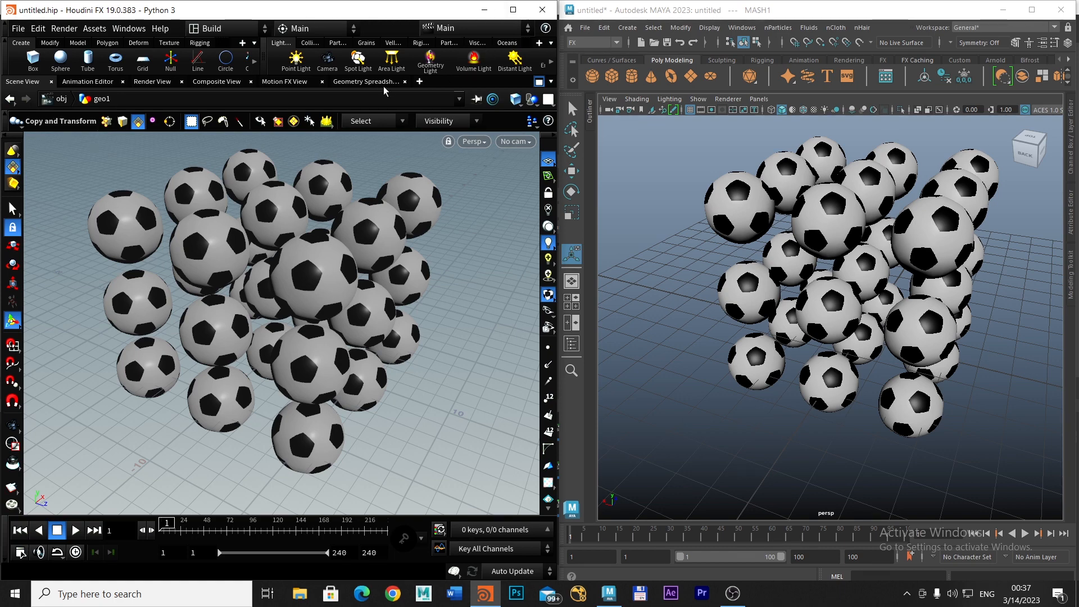
Maximize the Houdini window, restore its parameter and network panes, and frame the whole ball stack
left_click(513, 10)
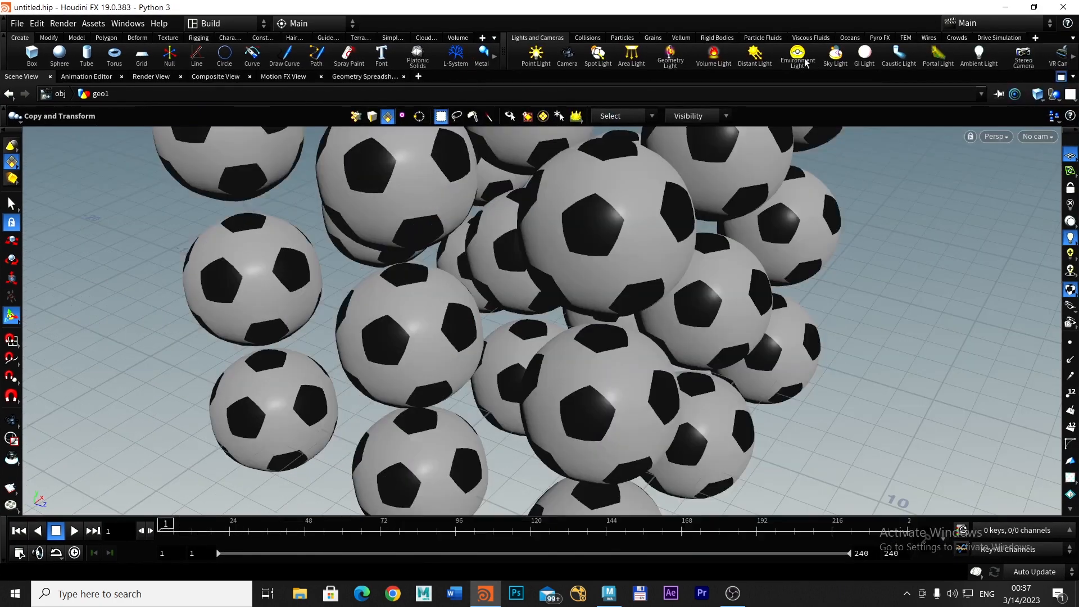
left_click(1060, 78)
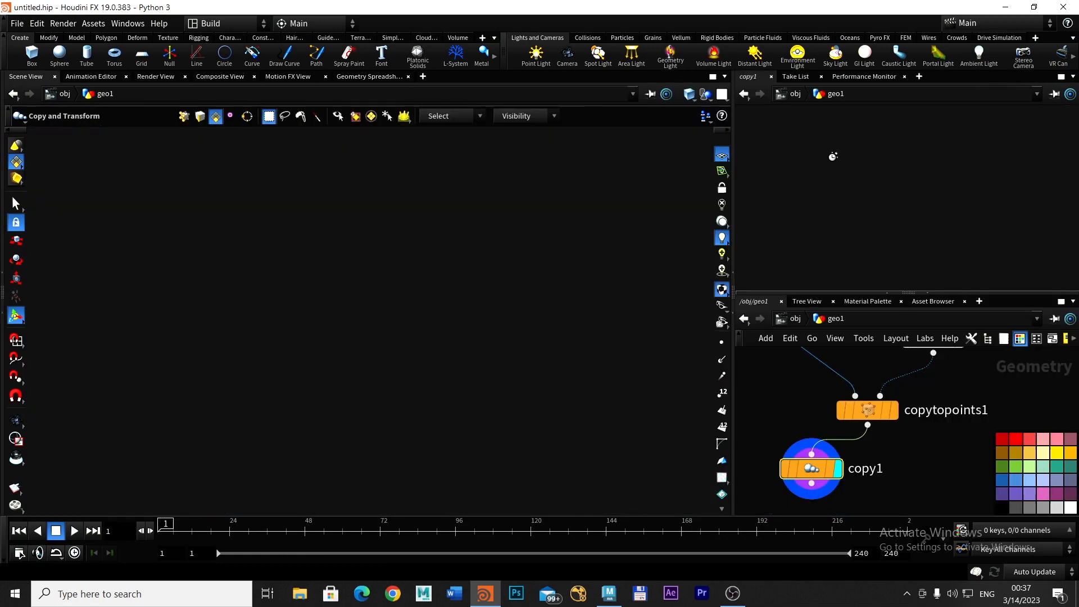
right_click_drag(633, 235, 457, 241, "alt")
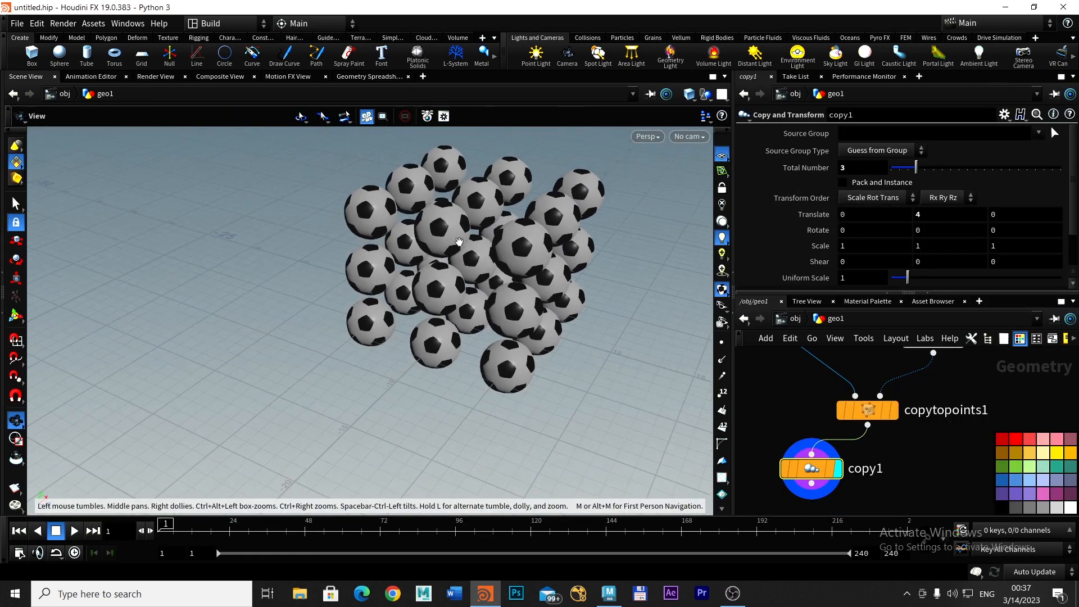
Add an RBD Bullet Solver node below copy1, wire copy1 into its Geometry input, and display the solver
middle_click_drag(904, 436, 900, 381)
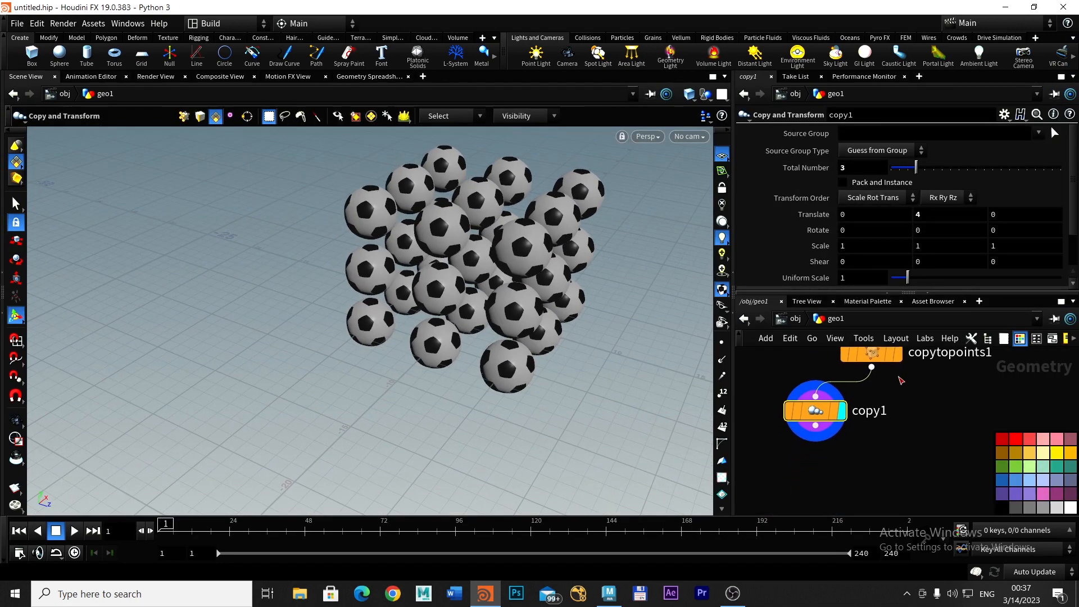
key("Tab")
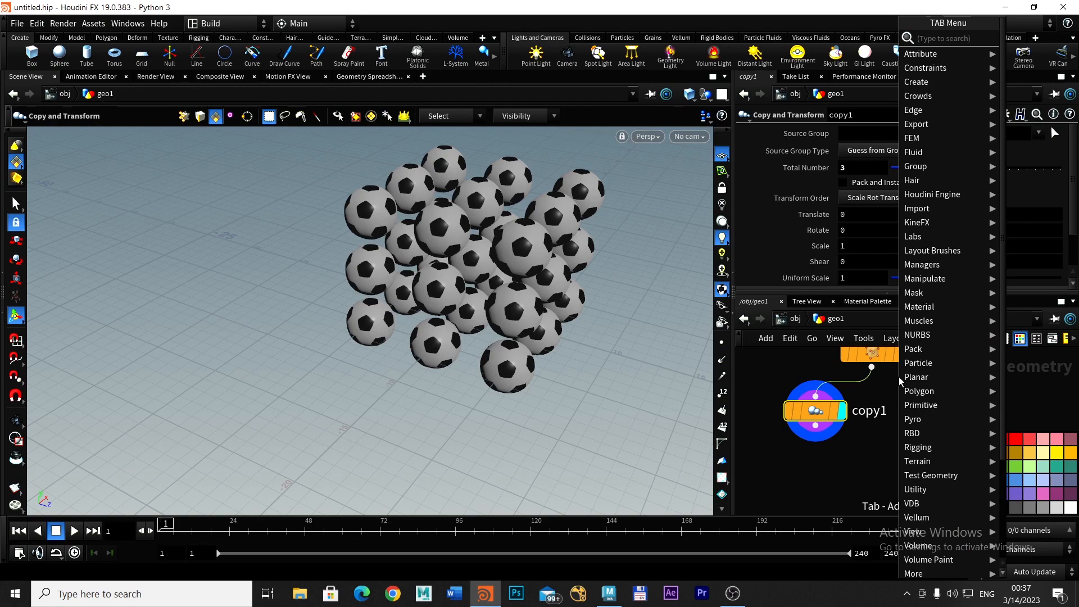
type("rbd")
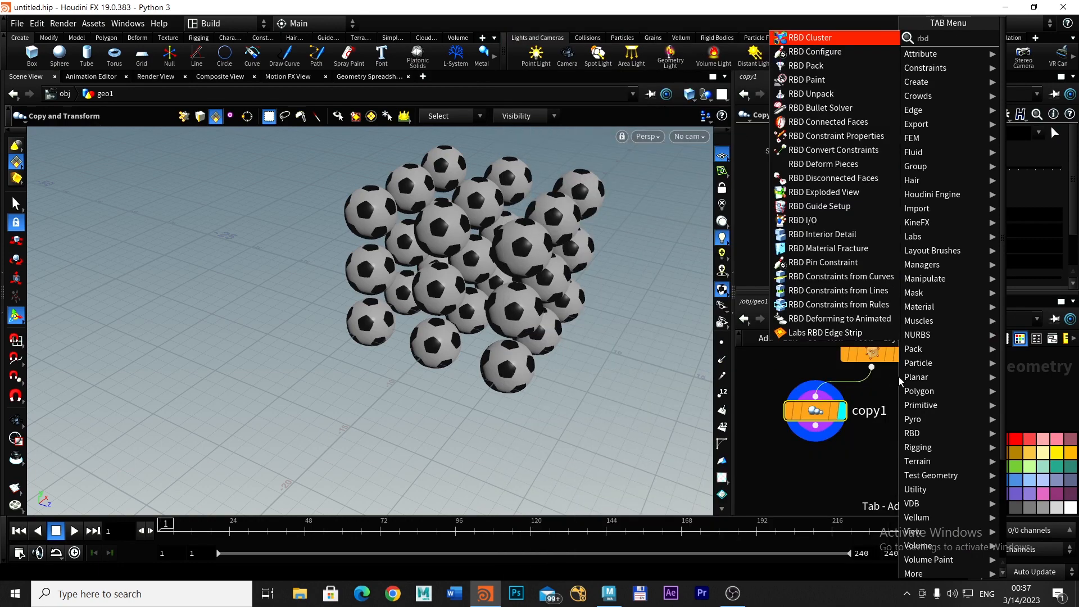
left_click(837, 108)
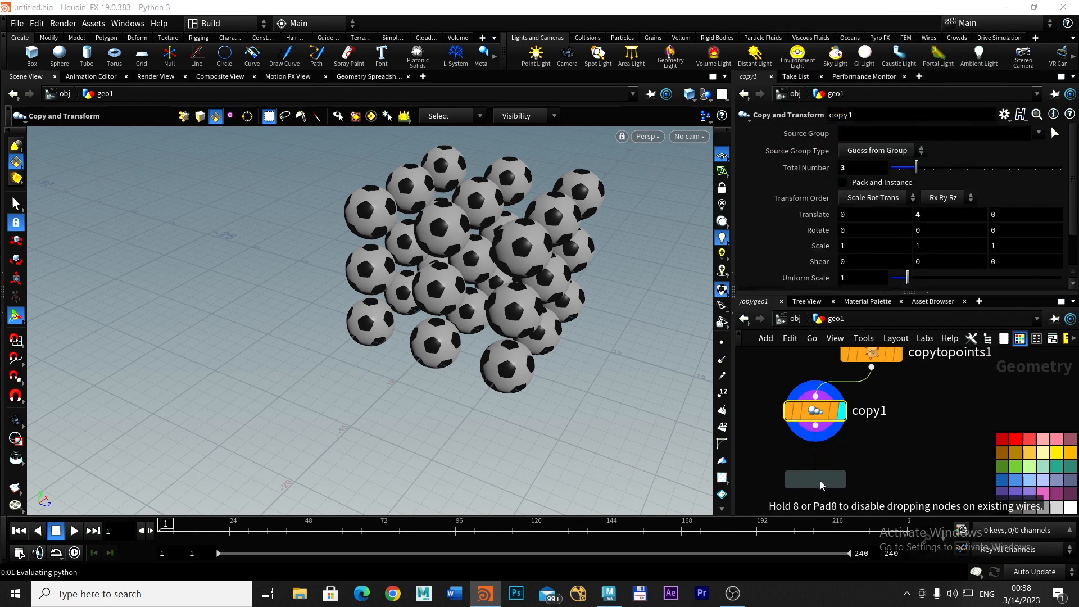
left_click(819, 416)
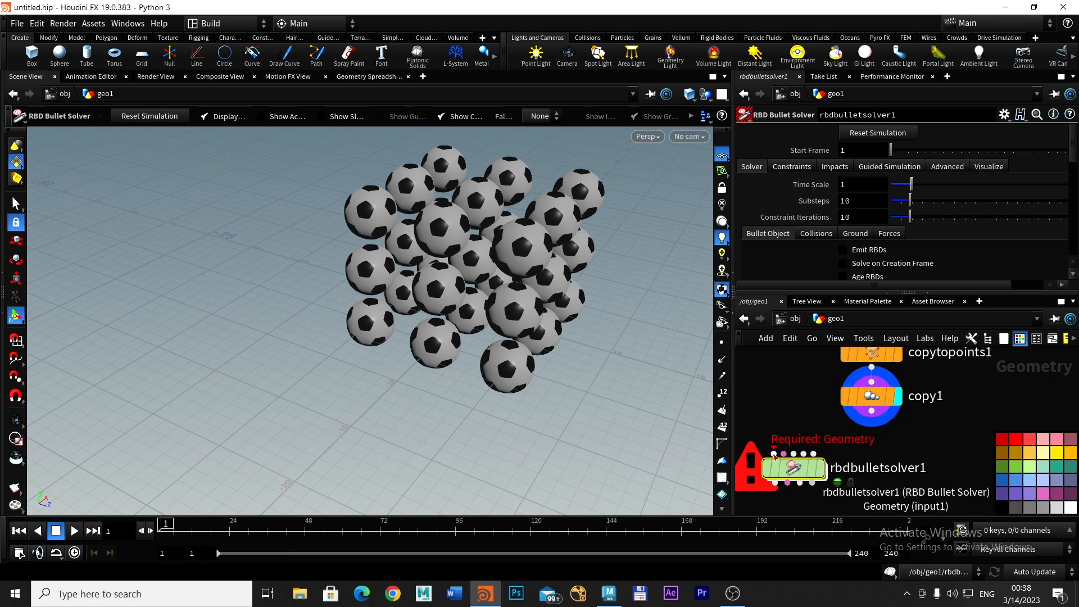
left_click_drag(773, 452, 831, 437)
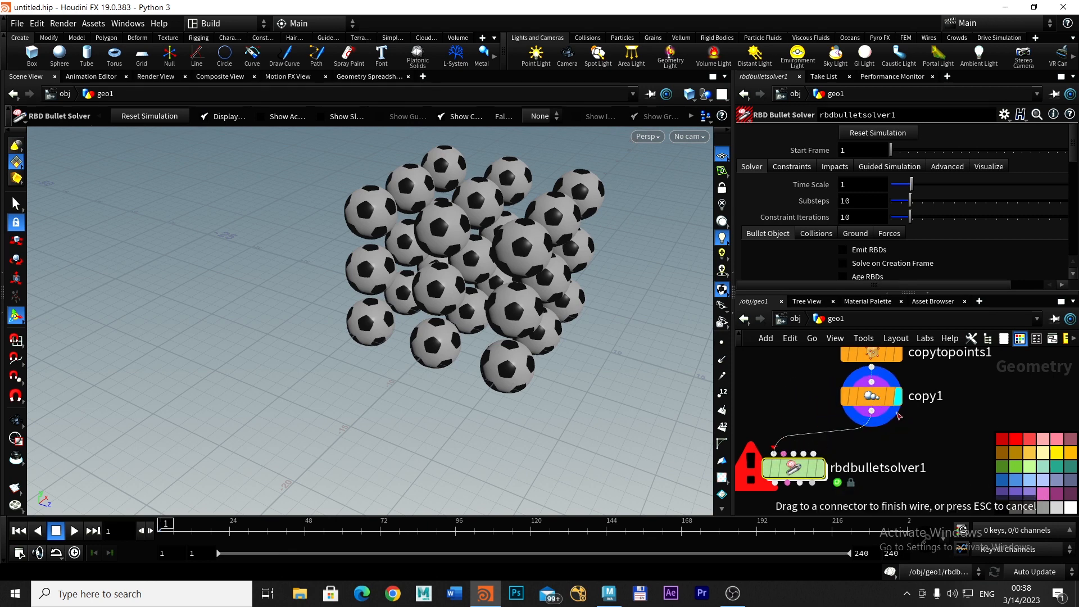
left_click_drag(898, 416, 850, 432)
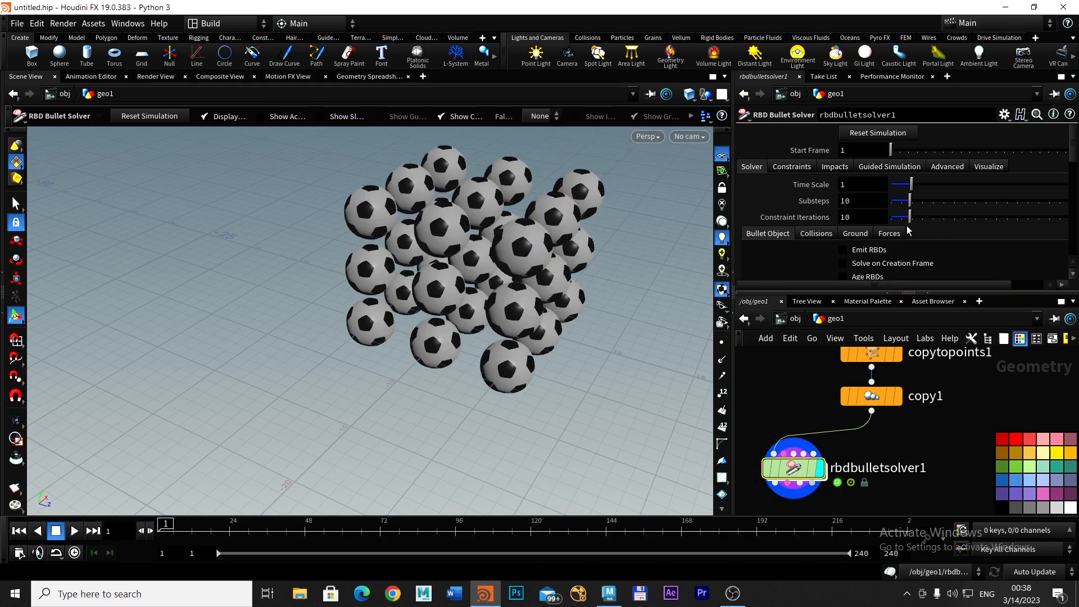
Add a Ground Plane to the RBD Bullet Solver and set its Y position to -12.7
scroll(859, 177, "down", 2)
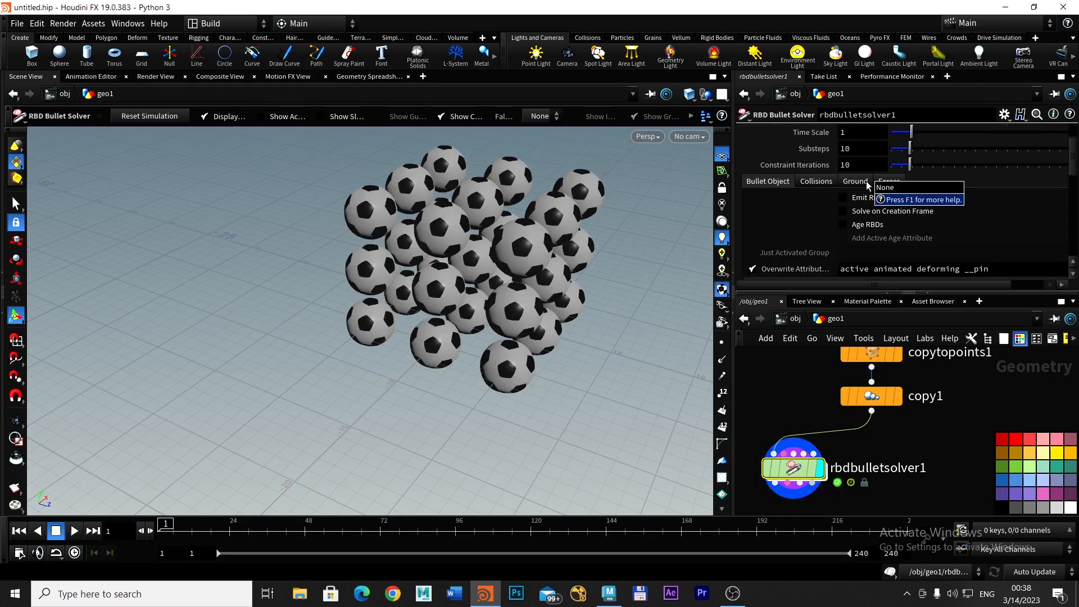
left_click(854, 181)
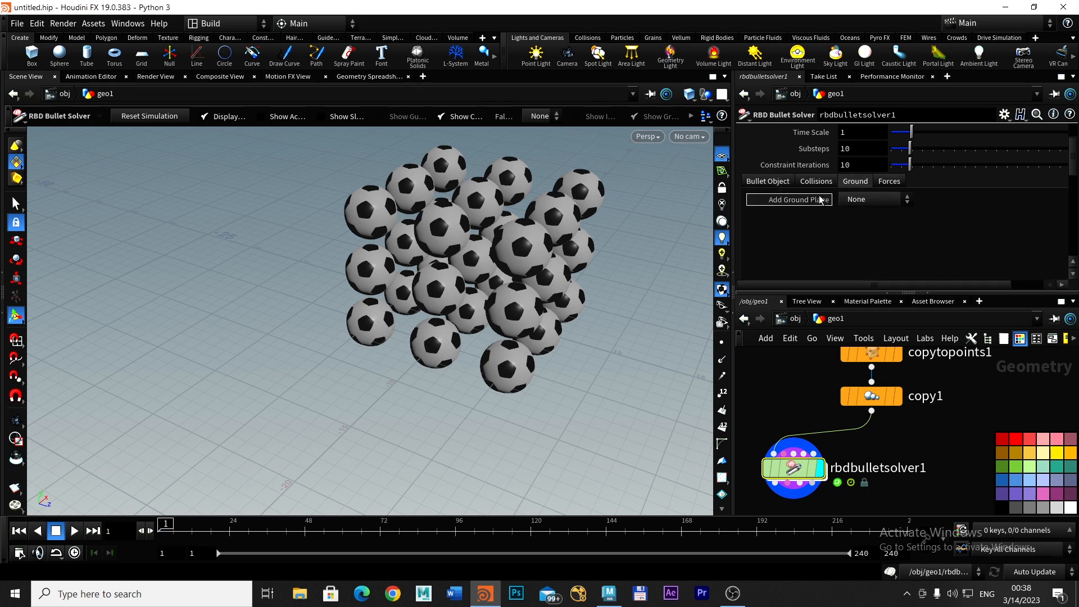
left_click(863, 201)
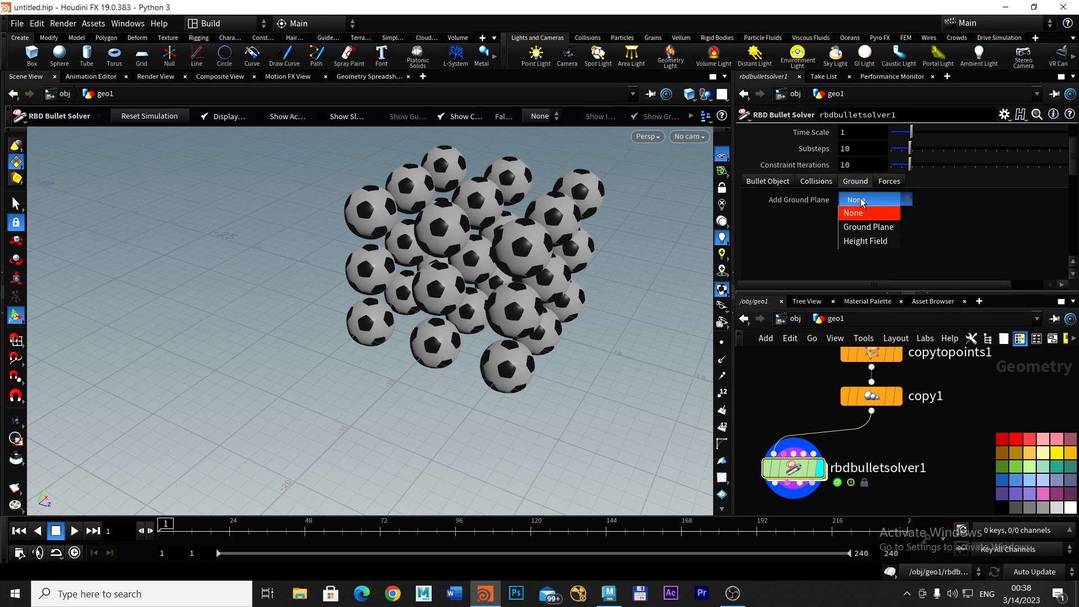
left_click(865, 228)
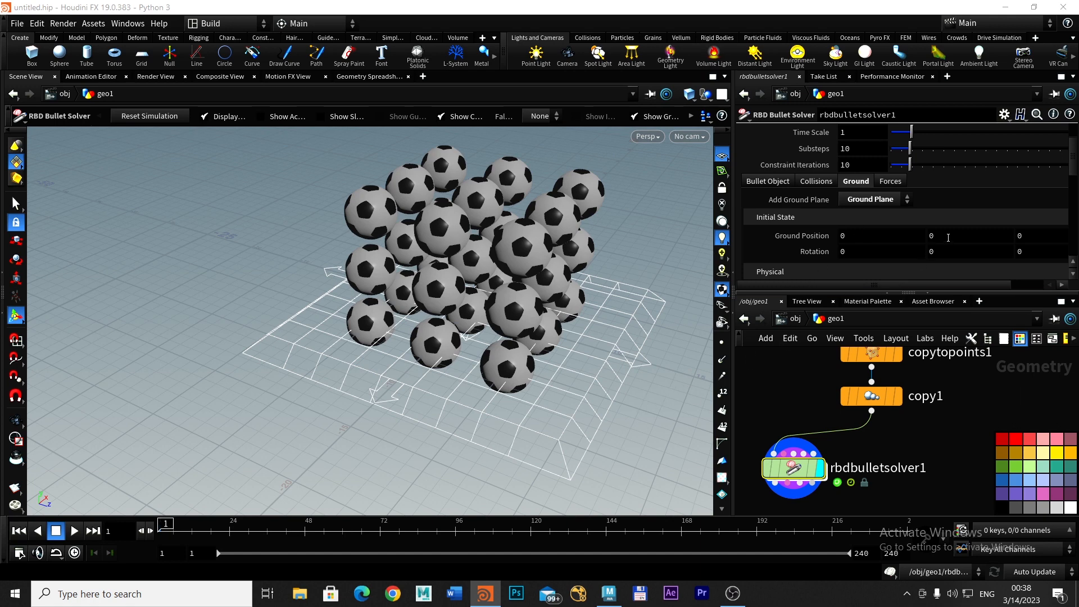
middle_click_drag(942, 232, 202, 259)
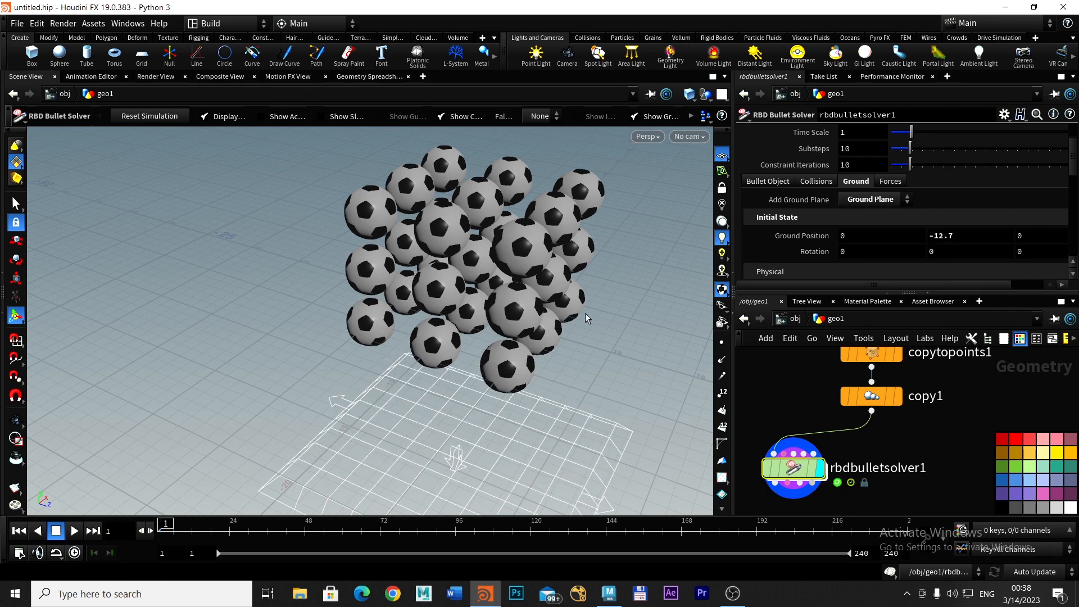
Frame the ball stack together with the ground plane and play the rigid body simulation
right_click_drag(536, 313, 481, 317)
right_click_drag(548, 322, 445, 327, "alt")
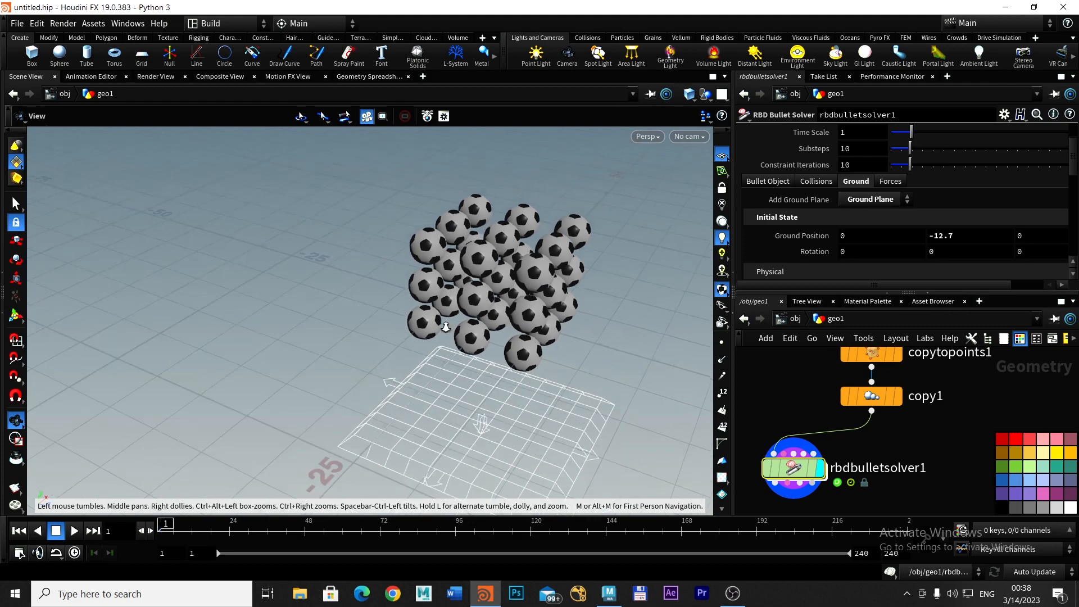
middle_click_drag(629, 364, 493, 288, "alt")
right_click_drag(550, 290, 402, 303, "alt")
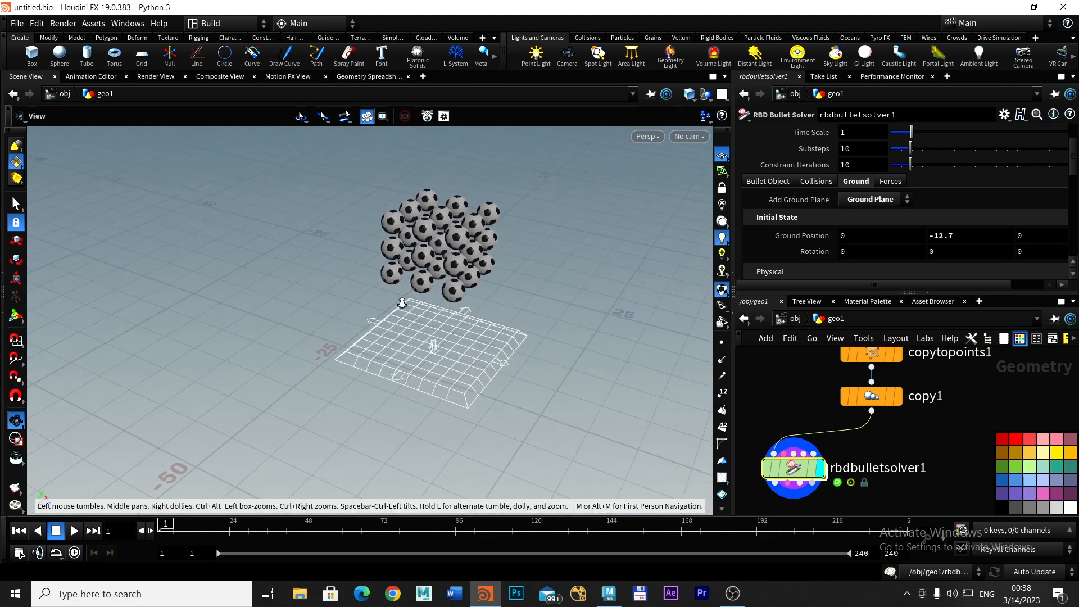
key("Return")
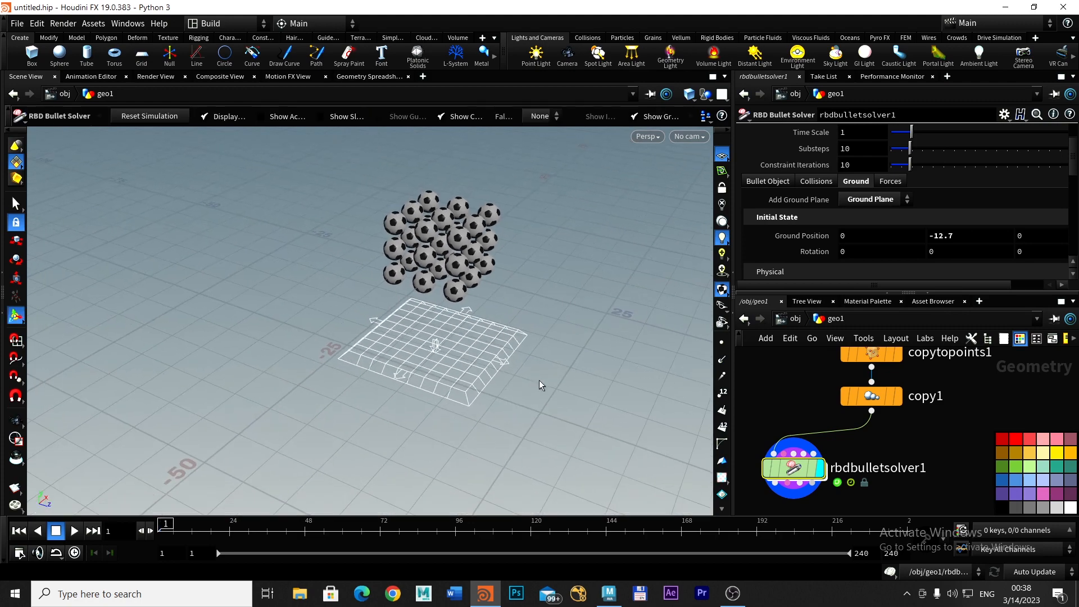
left_click(74, 531)
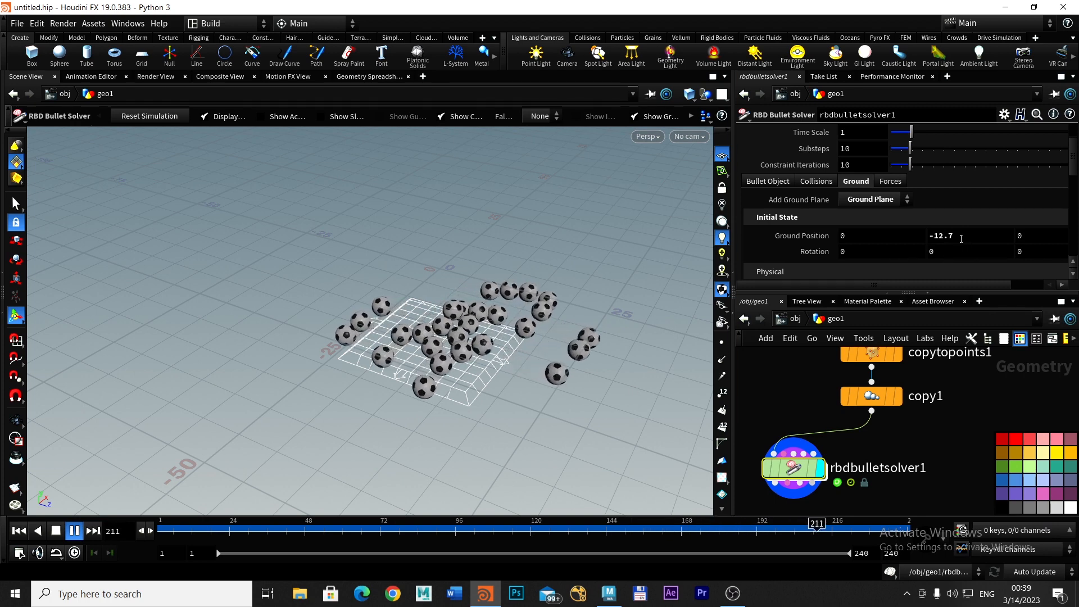
Lower the solver's ground plane to a Y position of -14.9 and view the falling balls up close
middle_click_drag(958, 239, 1063, 237)
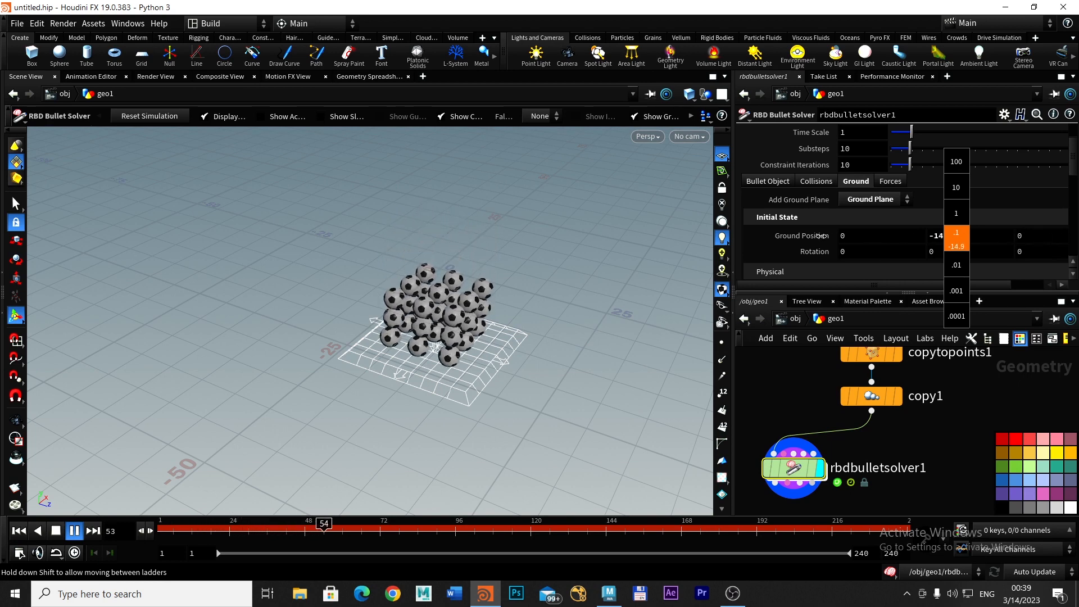
middle_click_drag(821, 236, 823, 236)
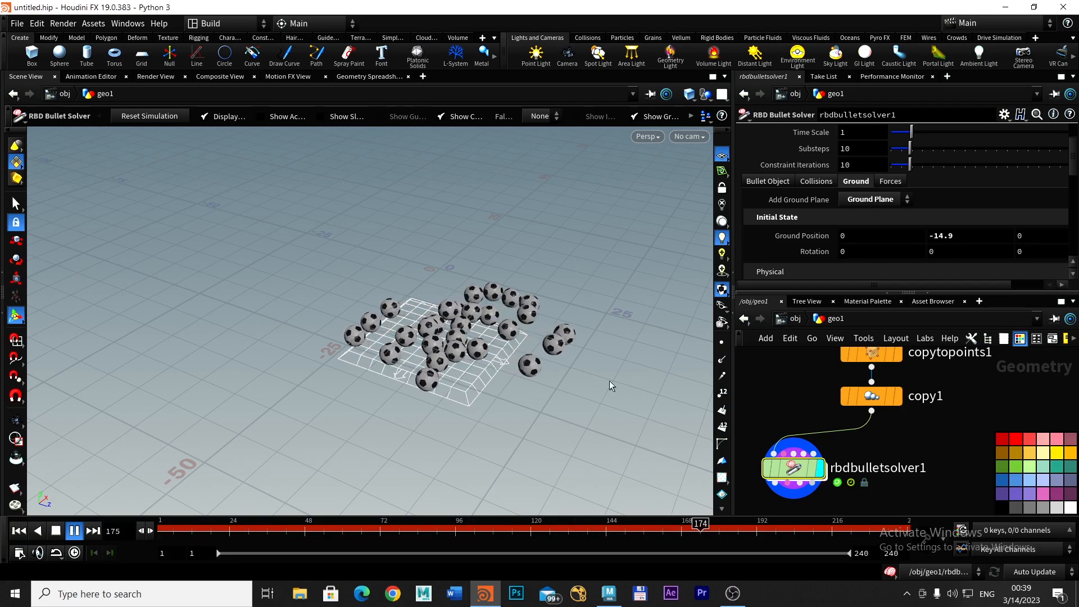
right_click_drag(523, 403, 582, 400, "alt")
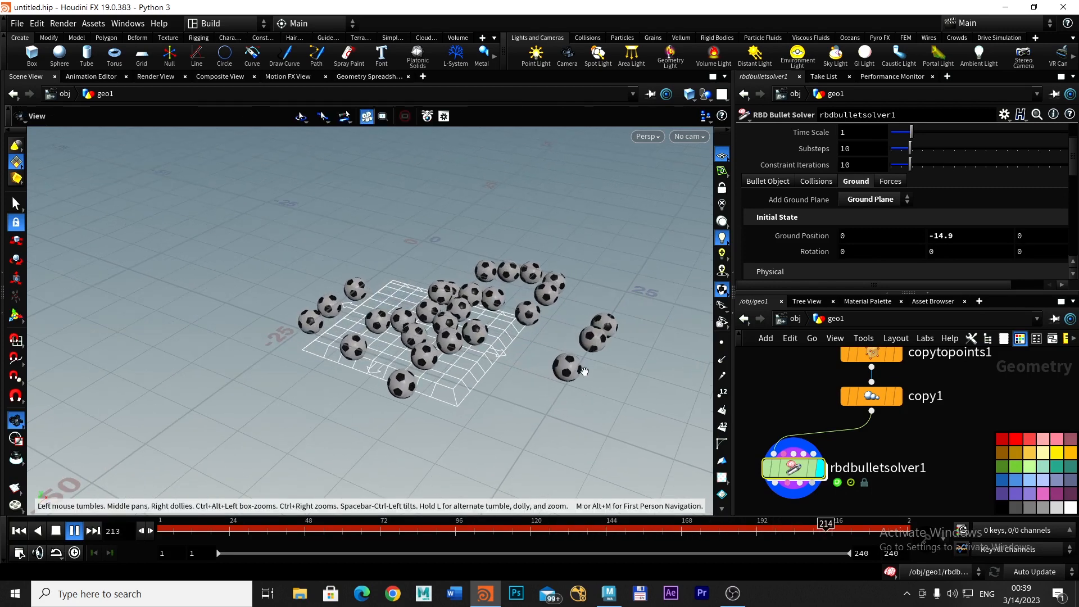
middle_click_drag(584, 371, 519, 392, "alt")
right_click_drag(519, 392, 530, 388, "alt")
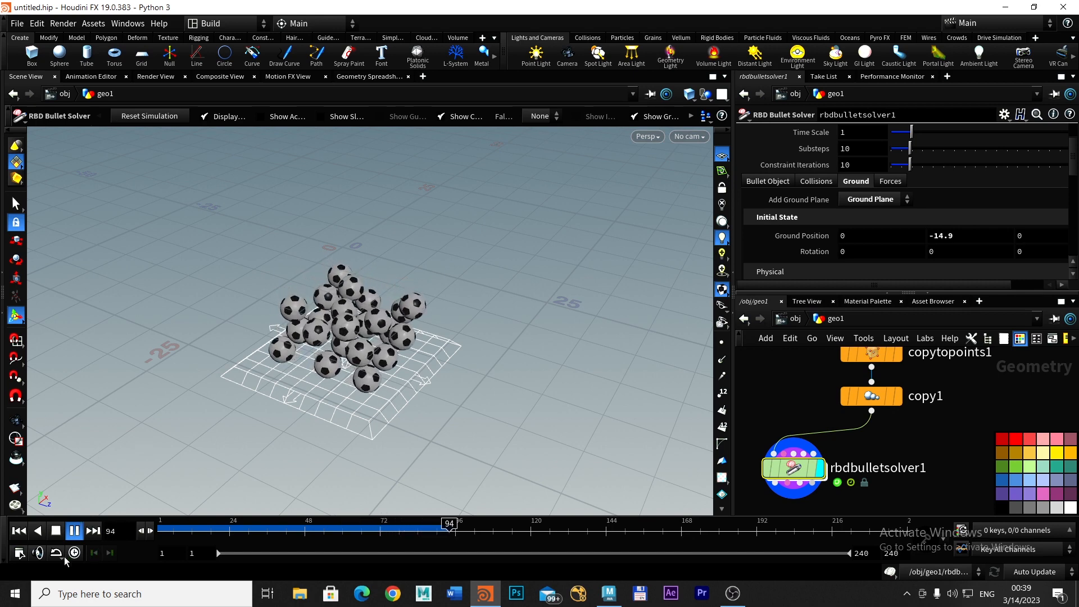
Set Houdini's global animation options to 12 FPS with an end frame of 120
left_click(20, 552)
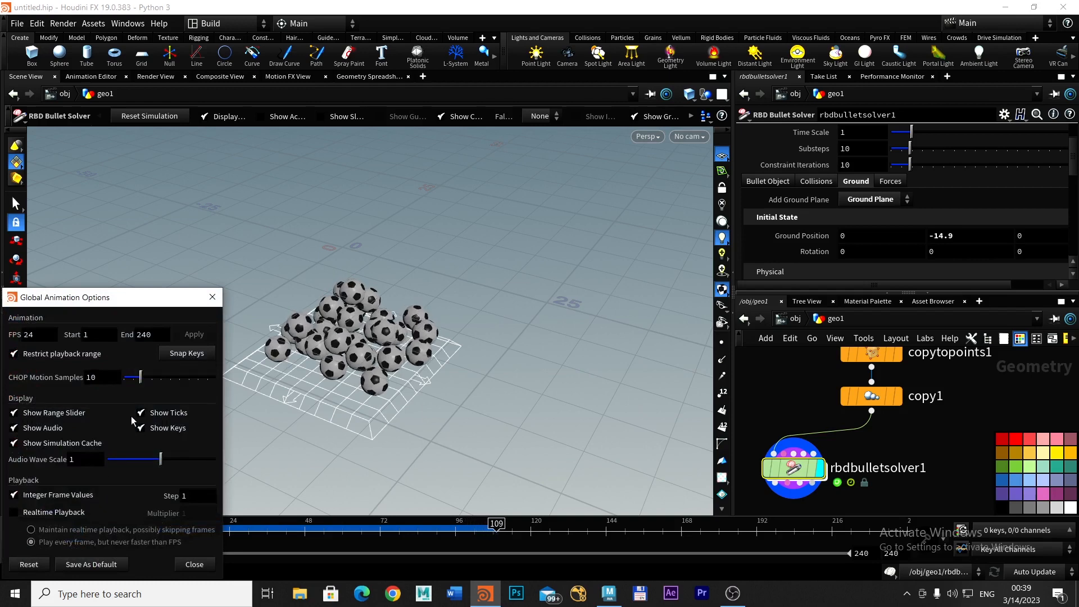
left_click_drag(141, 300, 182, 287)
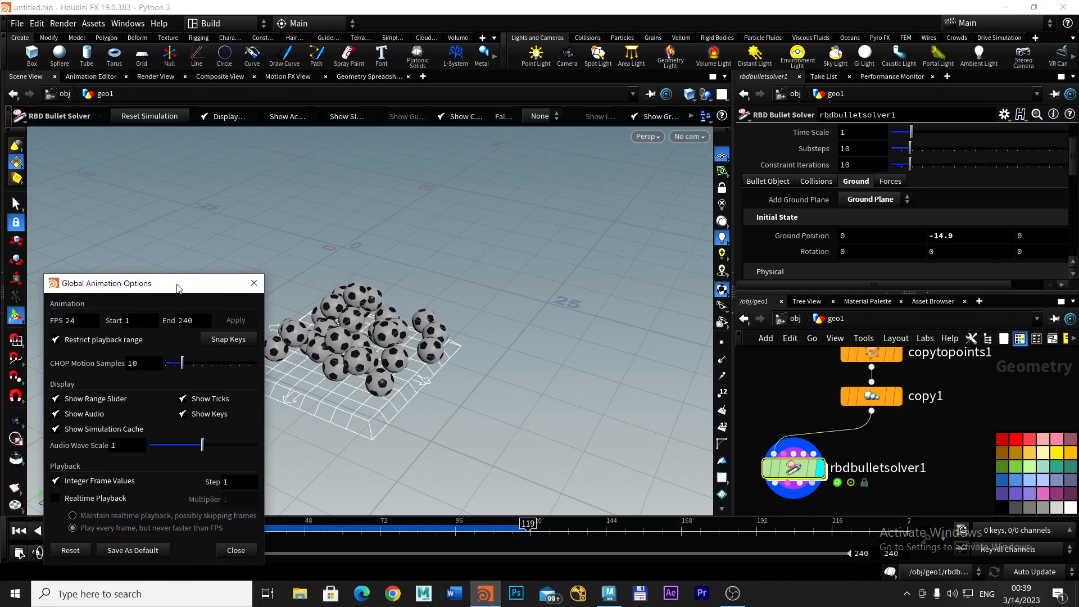
double_click(68, 320)
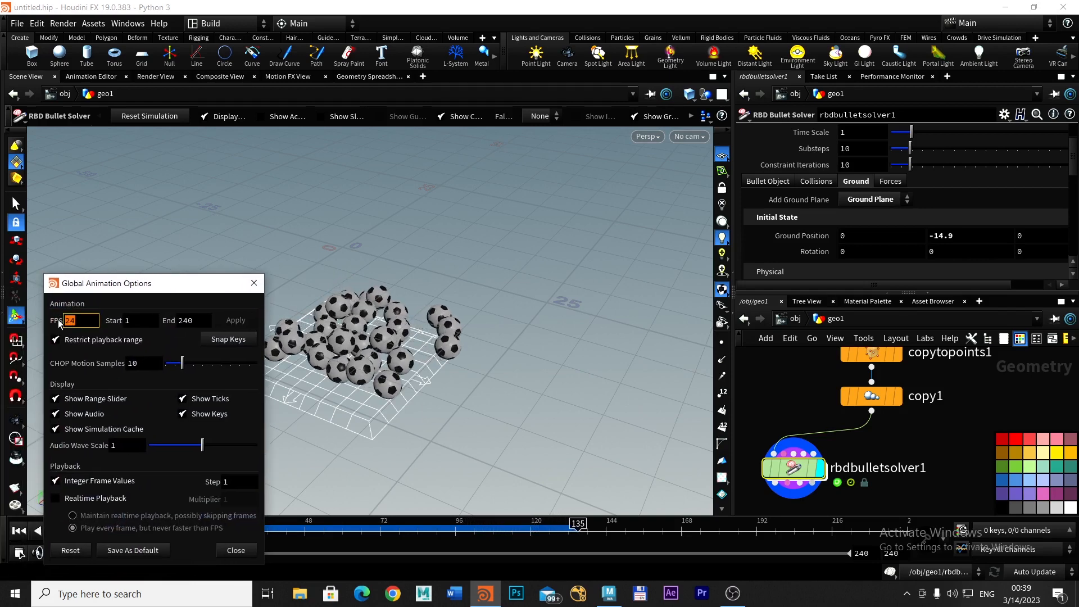
type("12")
key("Return")
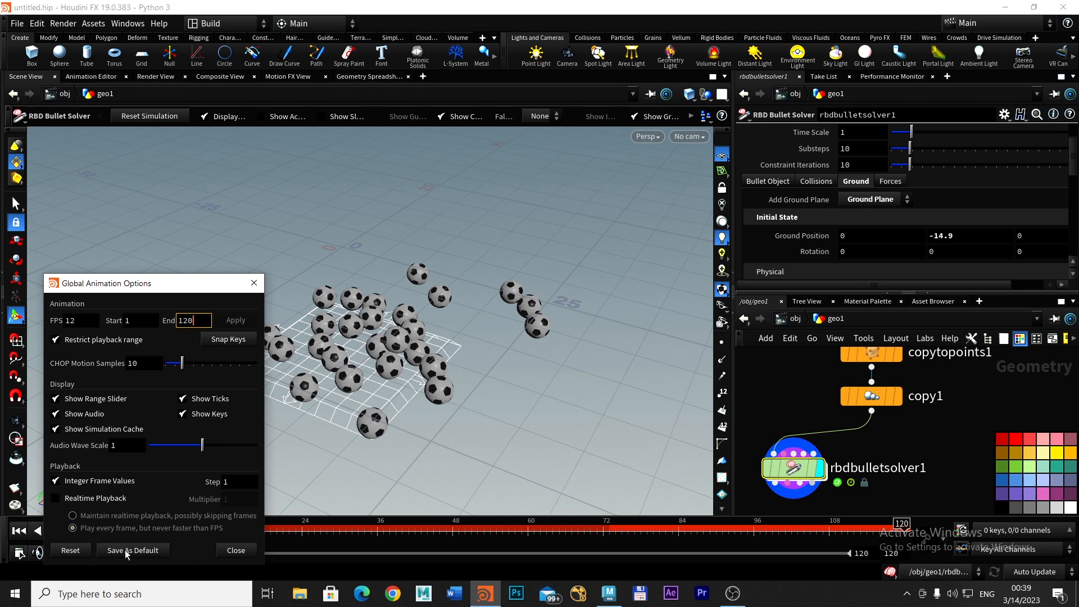
left_click(253, 289)
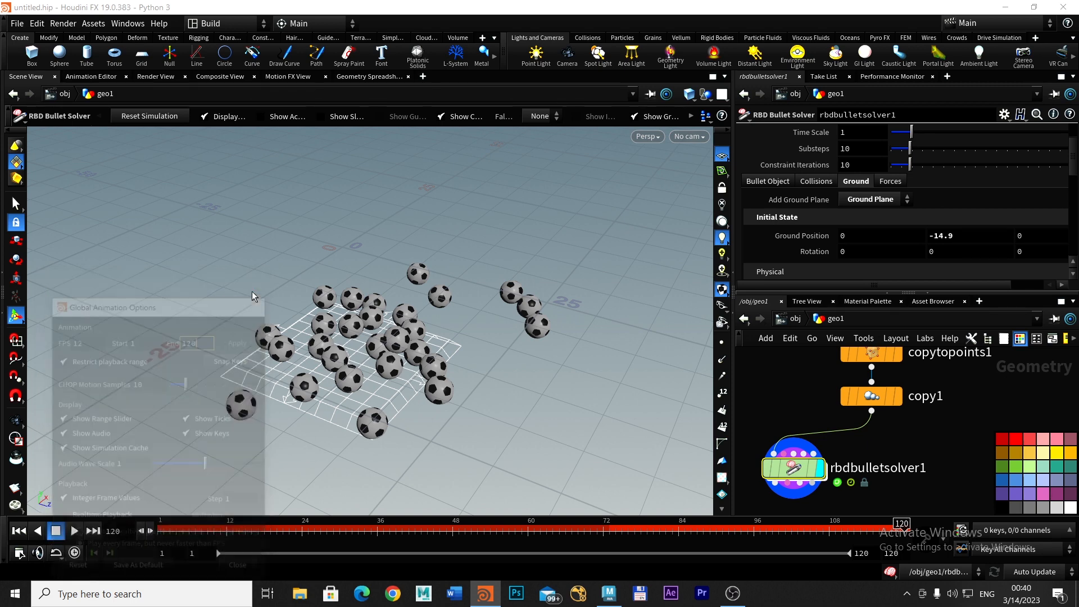
Play the Houdini simulation, stop it at frame 30, and switch to Maya
left_click(74, 531)
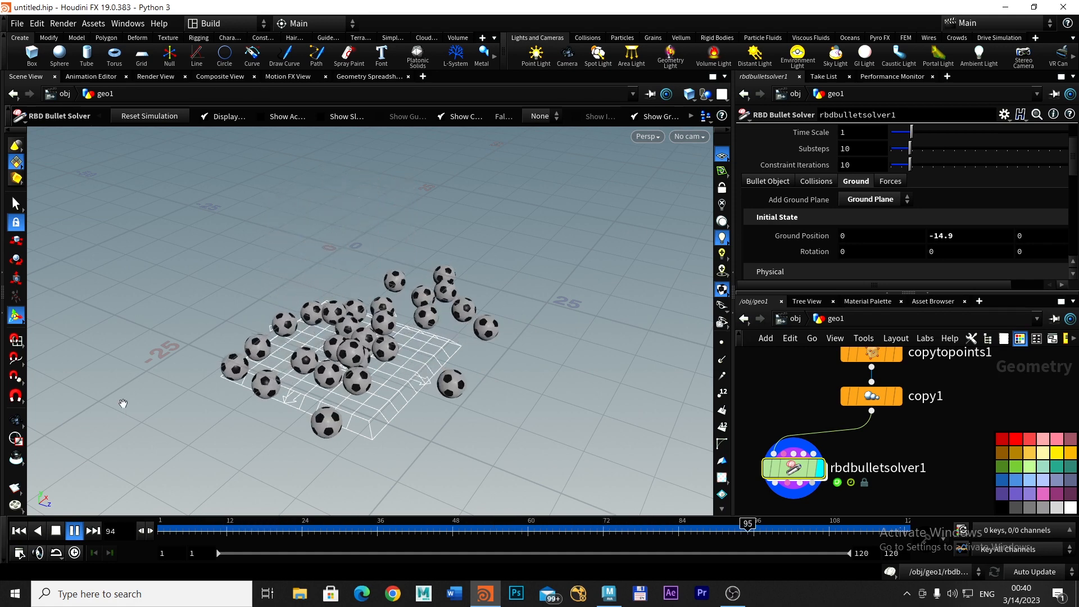
key("alt+Tab")
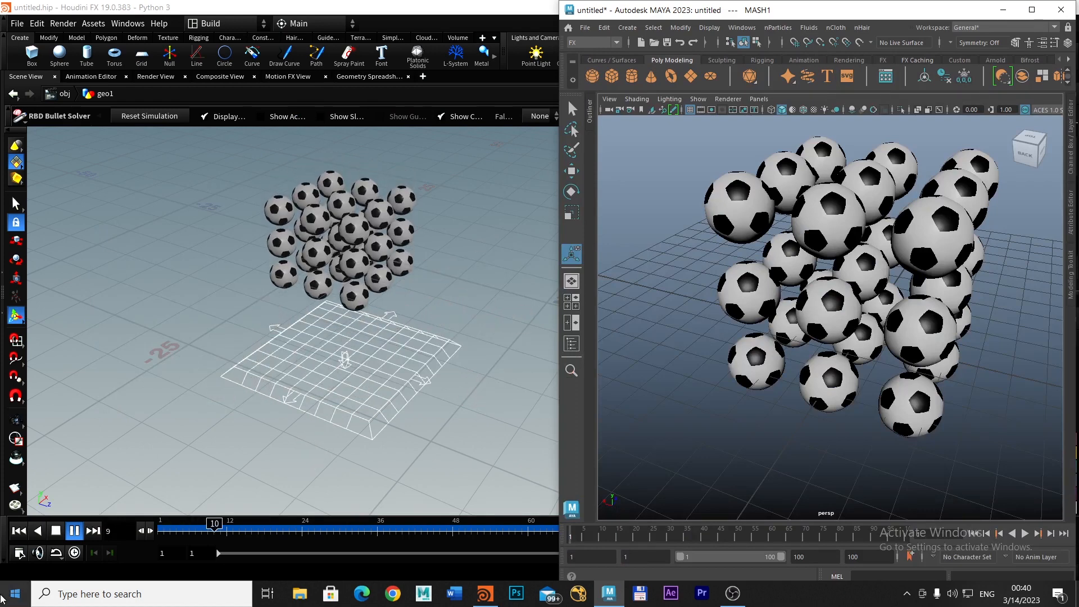
key("alt+Tab")
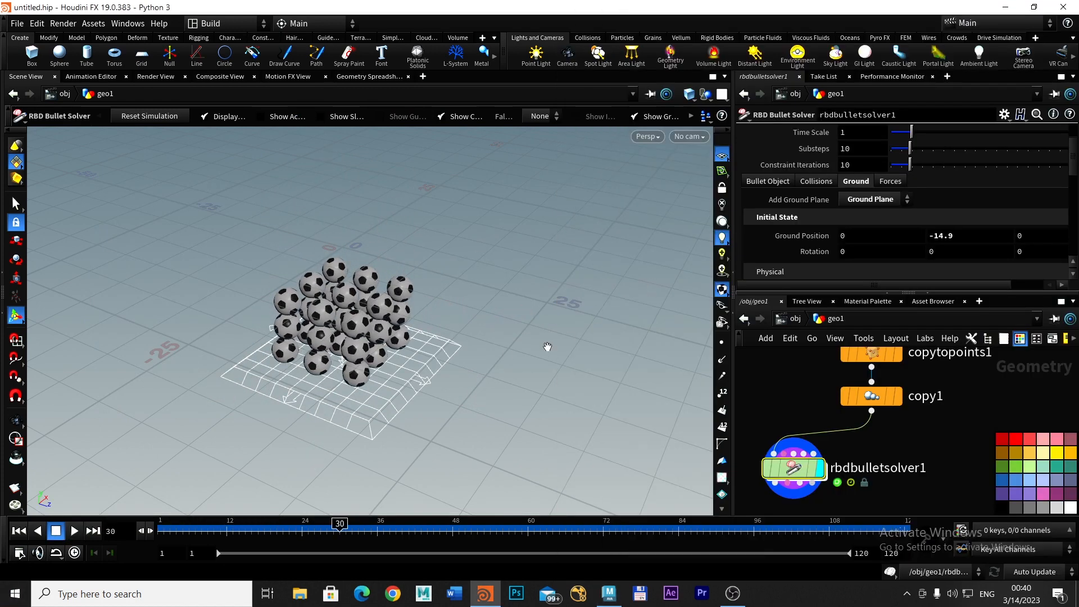
key("alt+Tab")
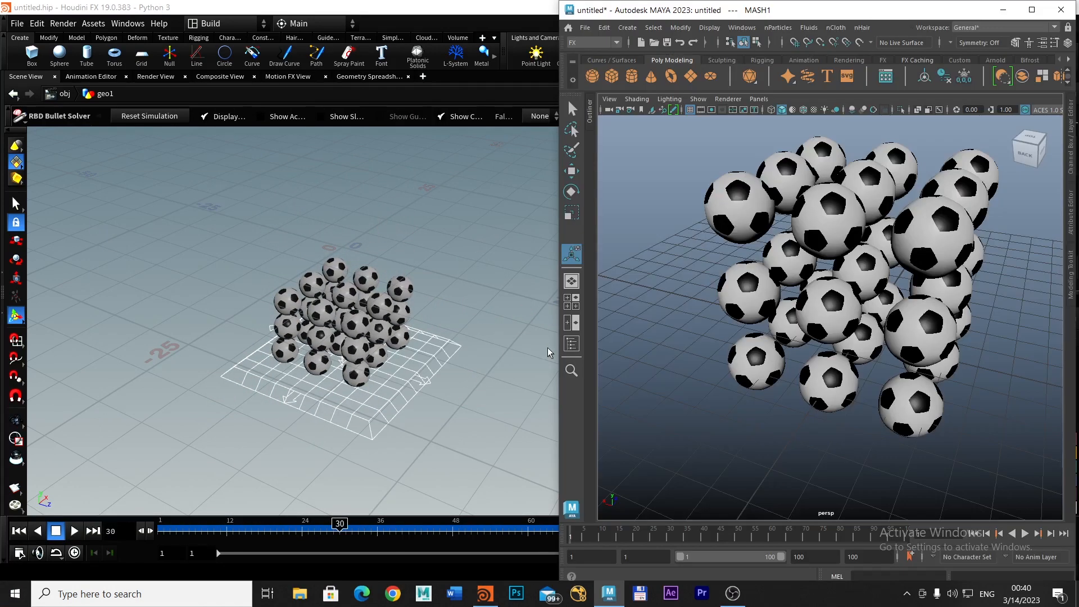
Maximize Maya and add a Dynamics node to the MASH1 network through the MASH Editor
left_click(1031, 10)
scroll(569, 173, "down", 5)
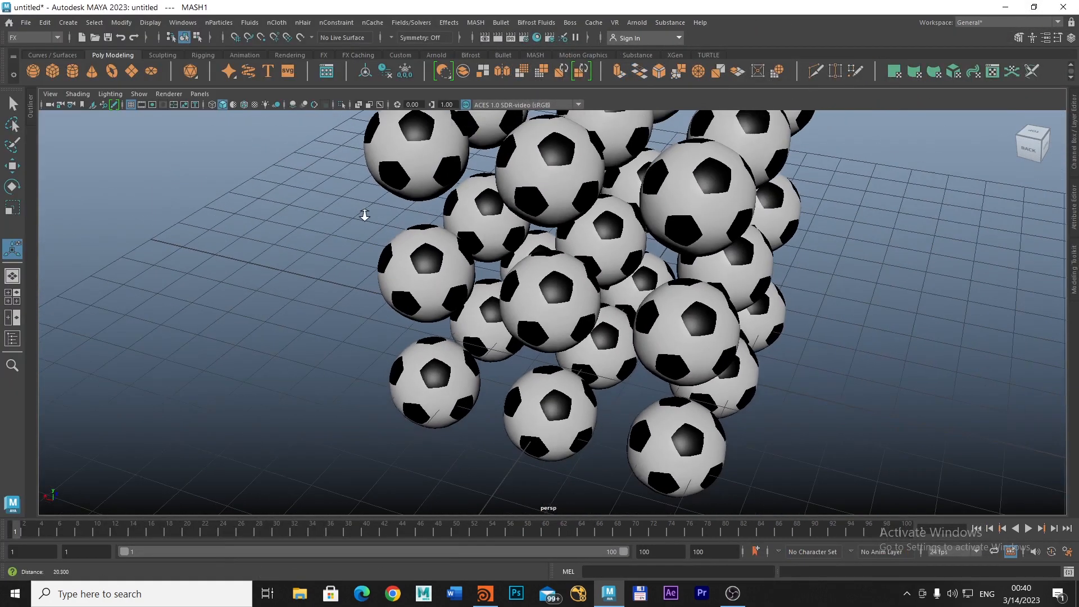
left_click(475, 22)
left_click(488, 57)
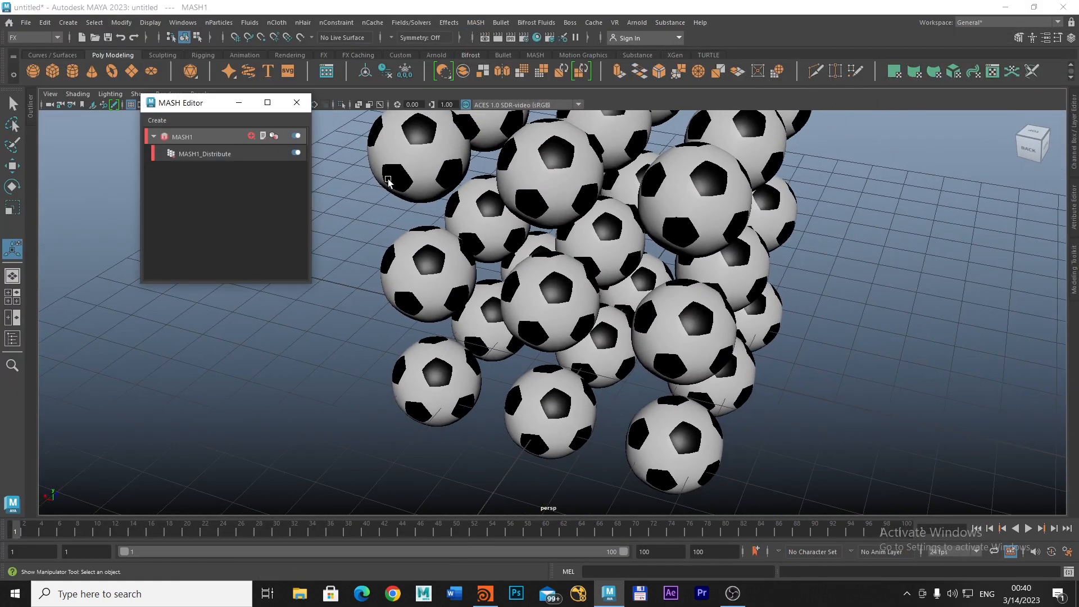
left_click(251, 137)
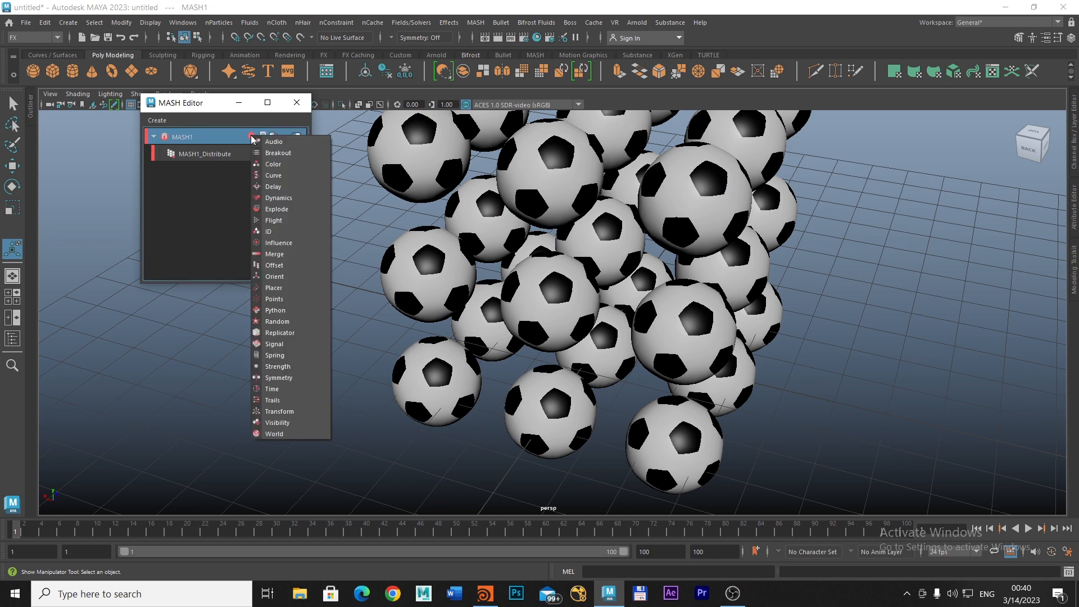
left_click(276, 198)
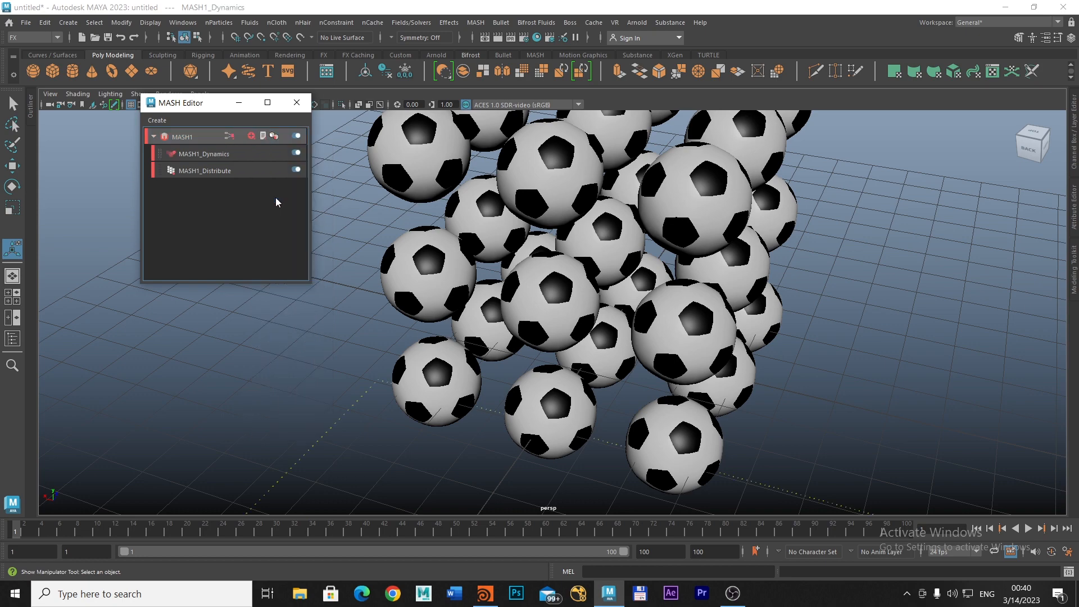
left_click(297, 102)
Play the Maya simulation and view the balls falling onto the ground plane from a wider, higher angle
scroll(377, 320, "down", 5)
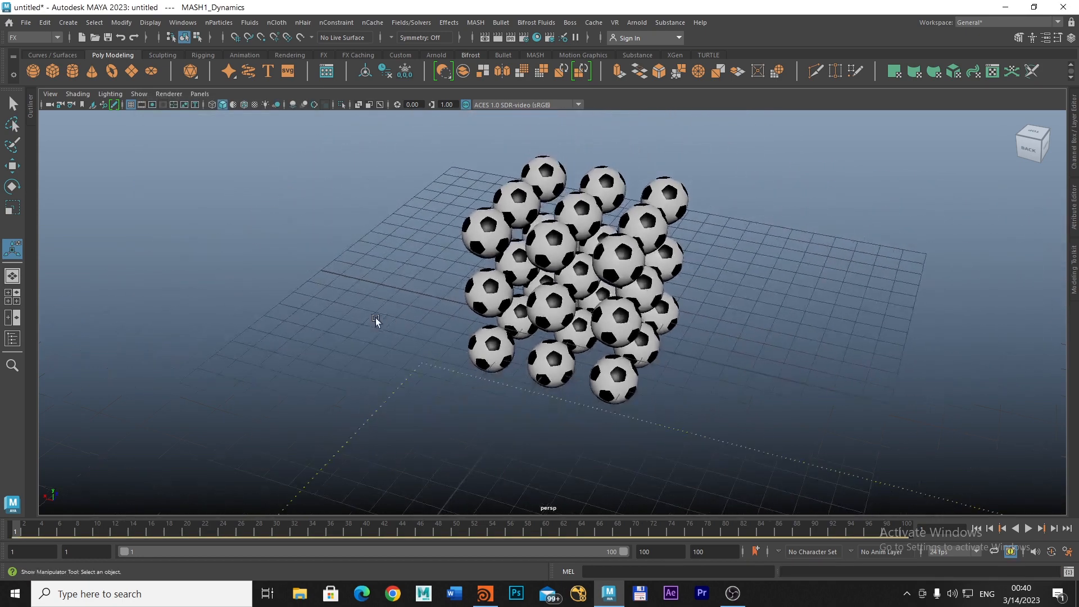
right_click_drag(800, 386, 585, 379, "alt")
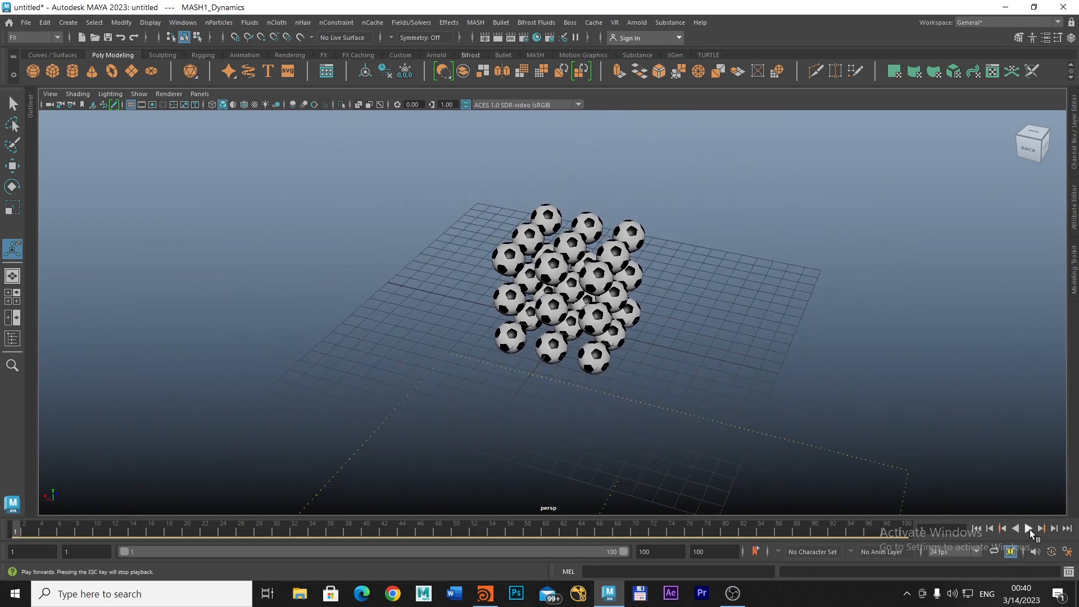
left_click(1029, 529)
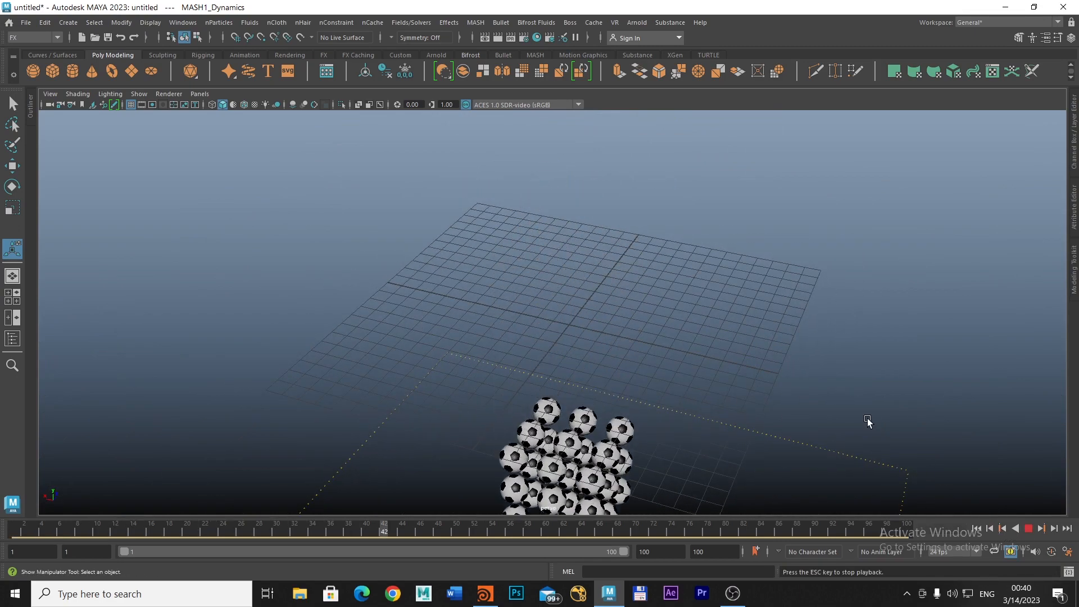
left_click_drag(675, 445, 724, 381, "alt")
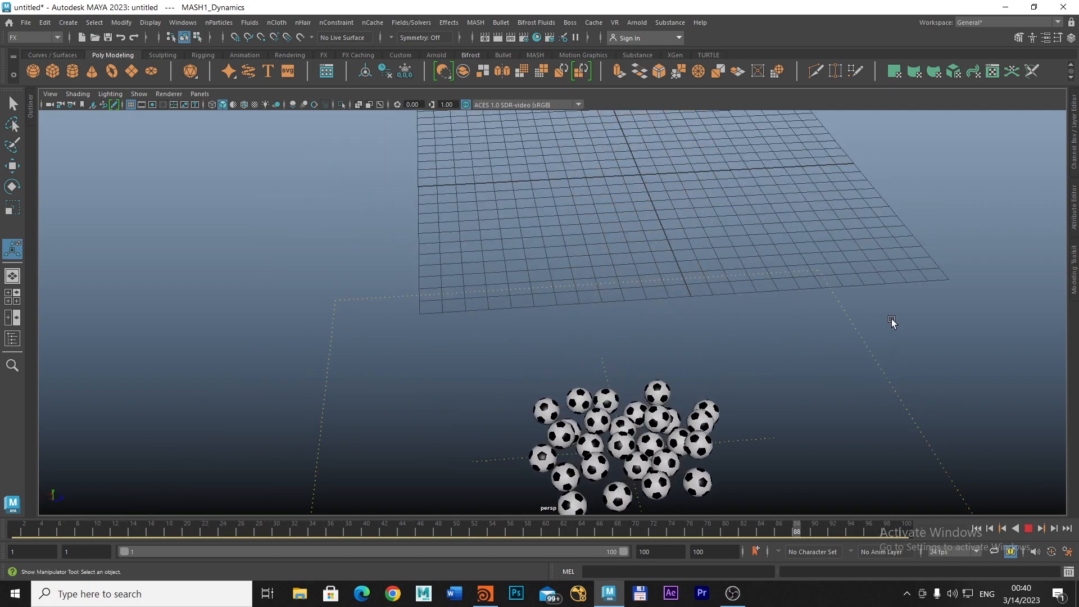
Play the Houdini simulation beside Maya's in half-width windows, with Houdini's scene view expanded to fill its window
left_click(1034, 7)
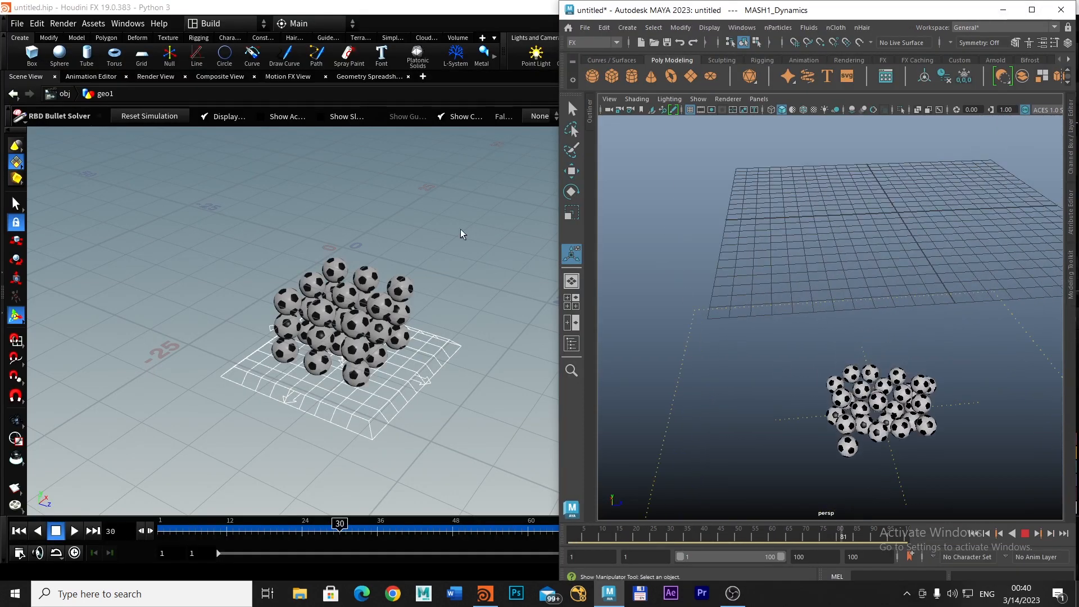
left_click(75, 531)
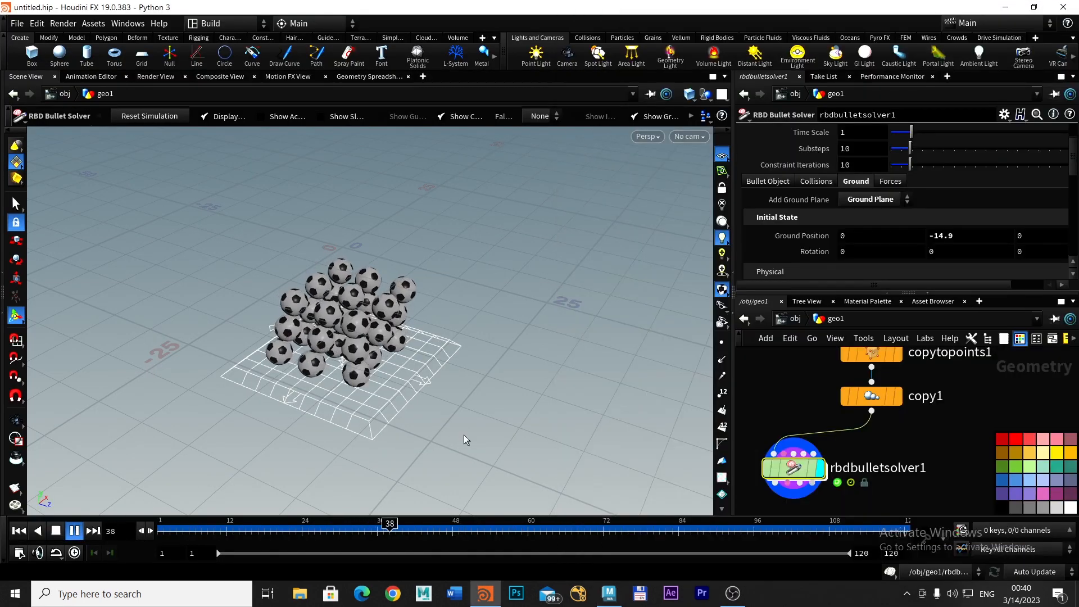
left_click(1033, 7)
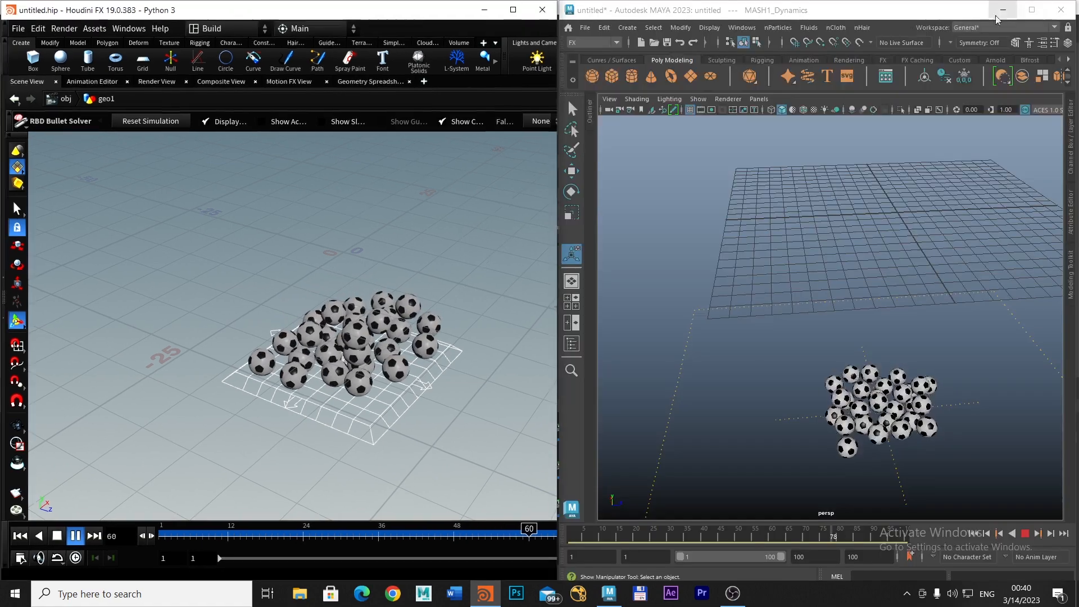
key("Return")
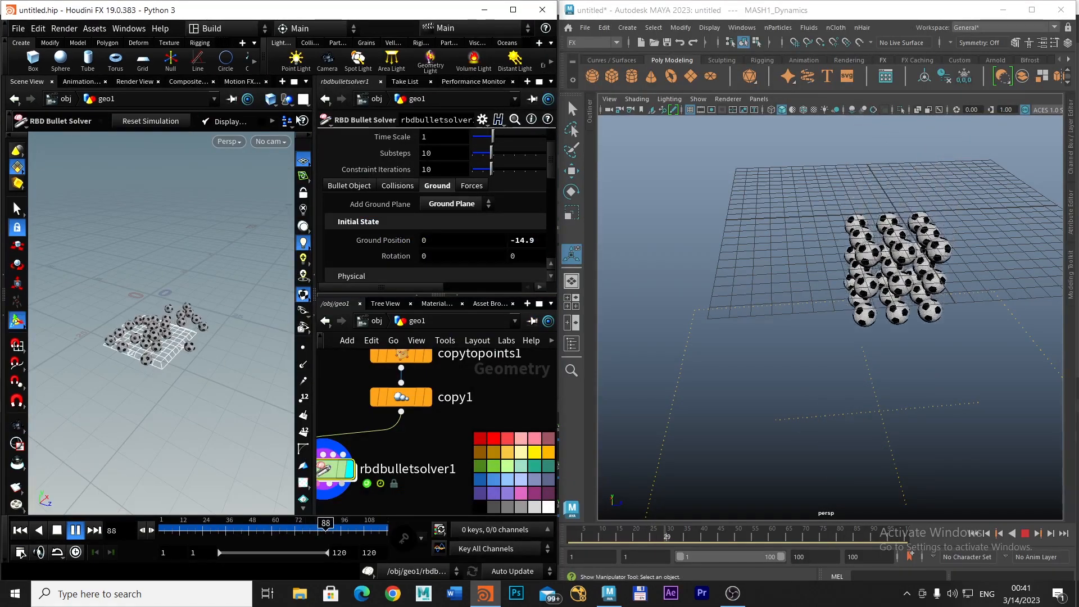
left_click(294, 82)
key("Escape")
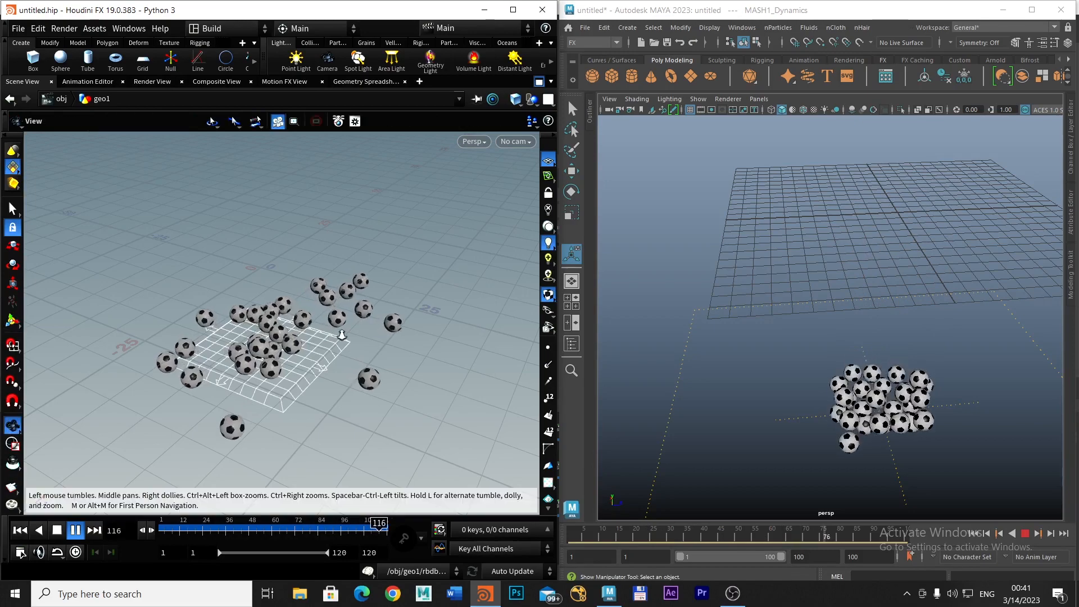
key("Return")
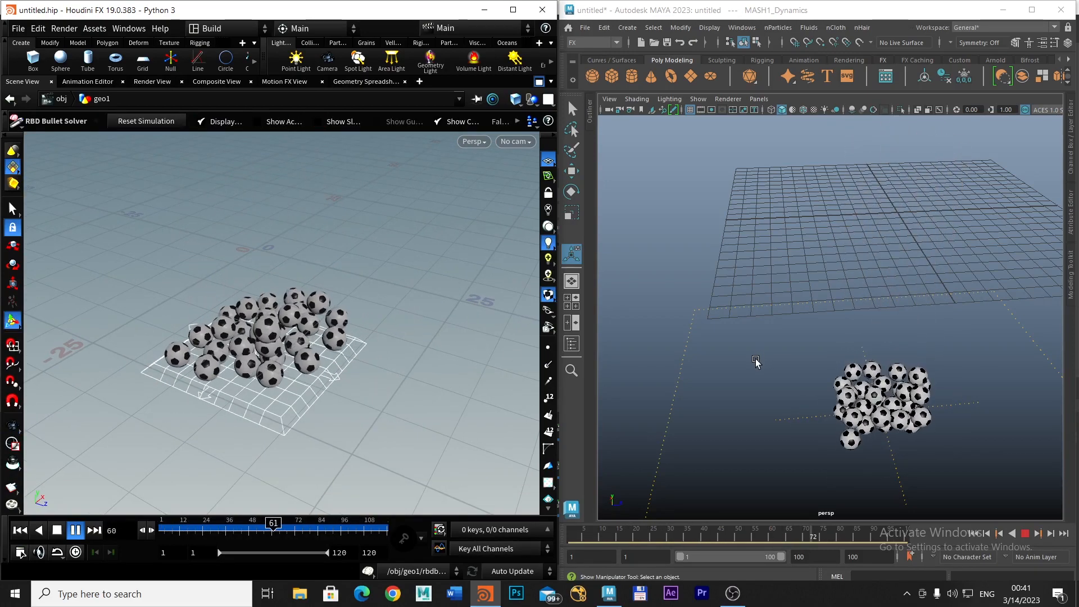
Frame Maya's falling balls and ground plane more closely to compare them with the running Houdini simulation
left_click(798, 342)
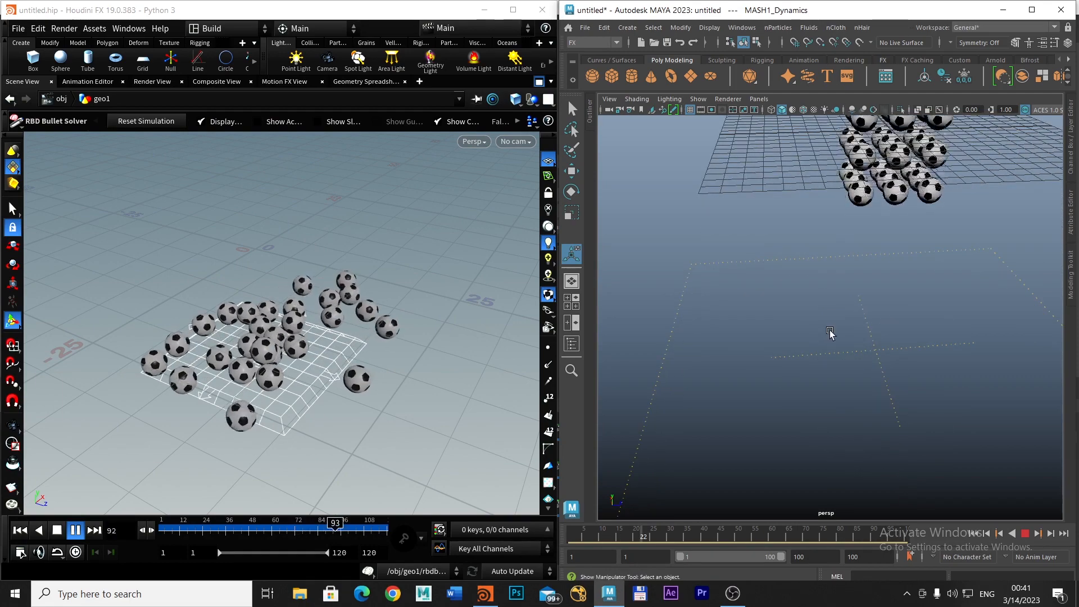
middle_click_drag(830, 332, 809, 385, "alt")
right_click_drag(809, 386, 906, 392, "alt")
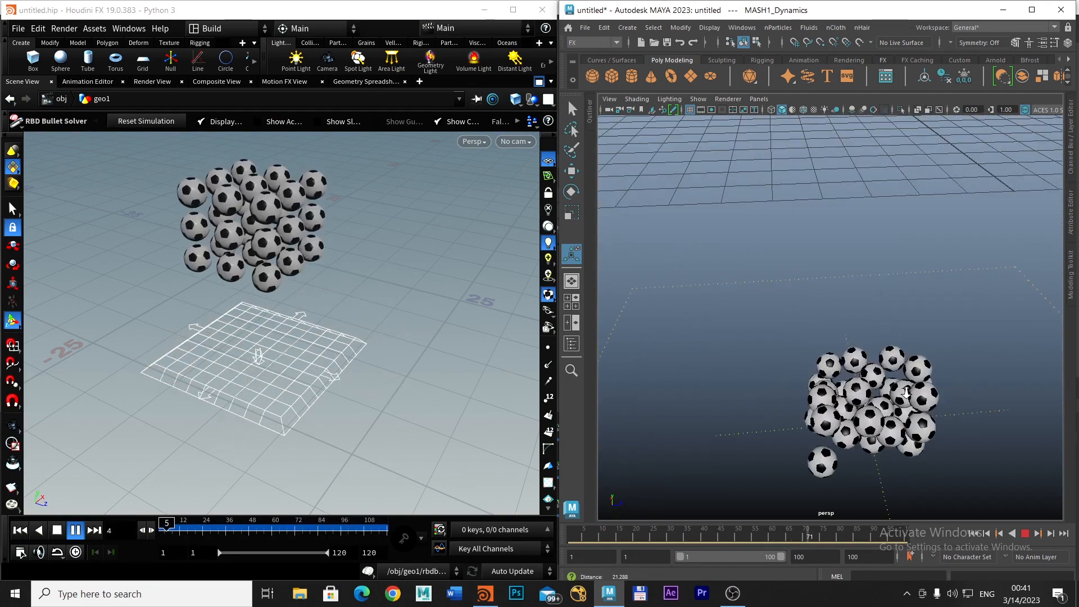
middle_click_drag(905, 392, 911, 354, "alt")
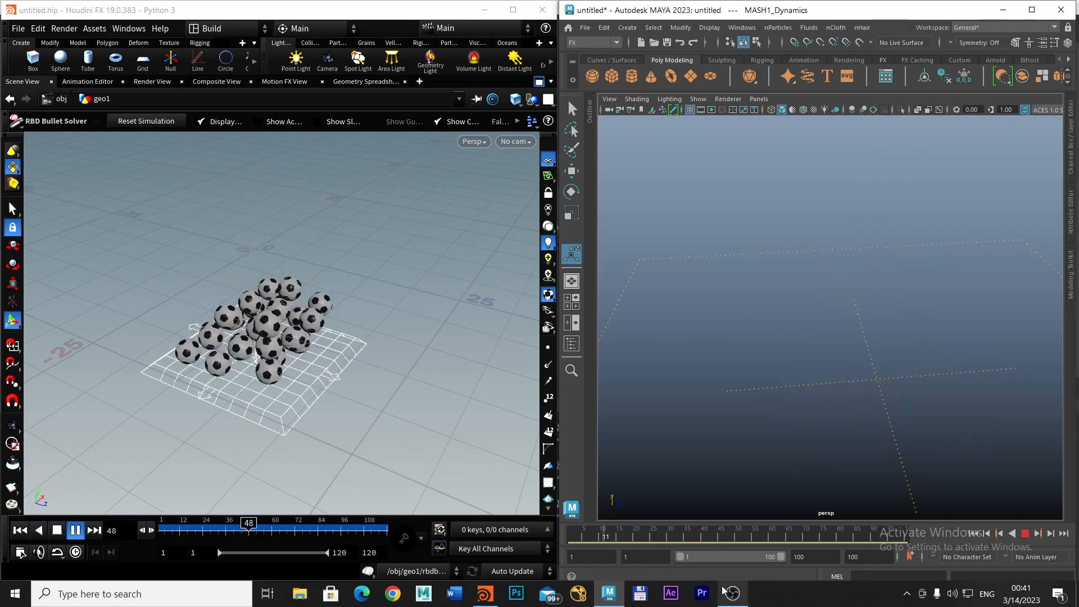
mouse_move(734, 600)
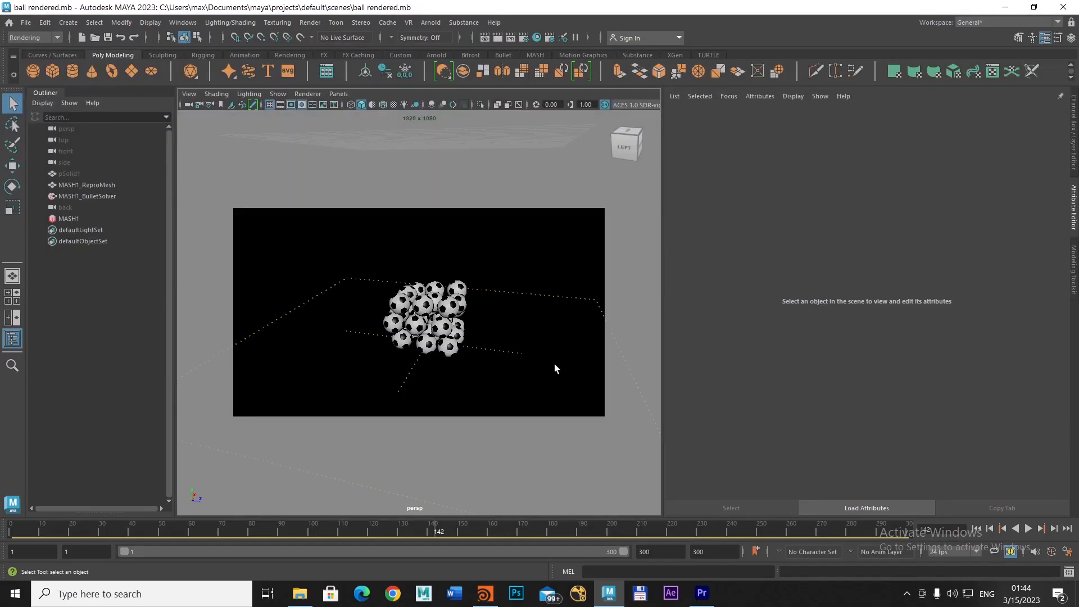
Adjust the perspective view around the ball pile in the Maya scene "ball rendered.mb" for the render framing
left_click_drag(554, 363, 546, 370, "alt")
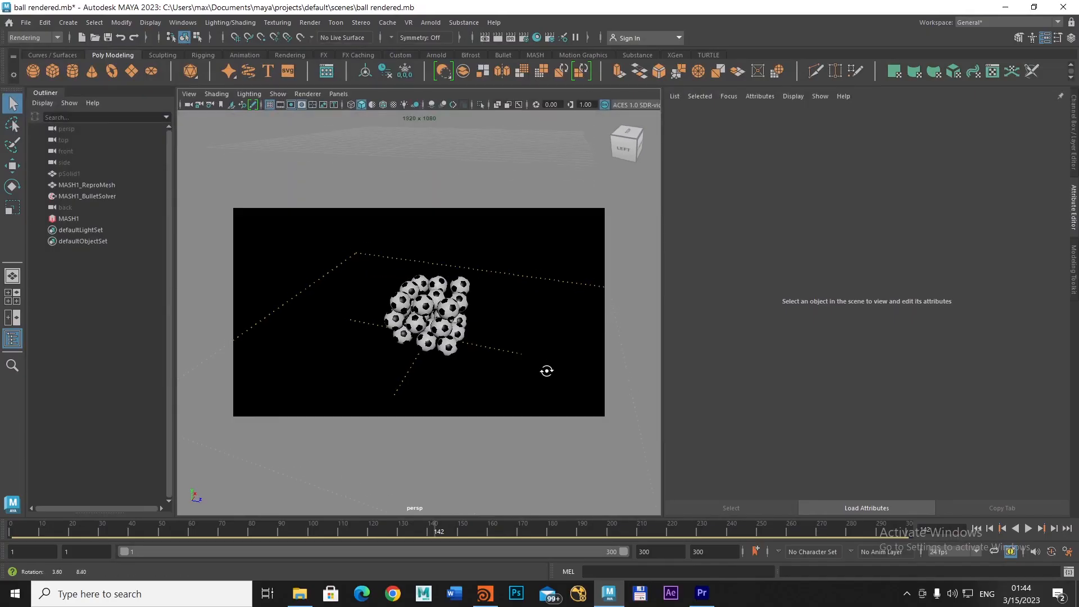
right_click_drag(557, 368, 519, 368, "alt")
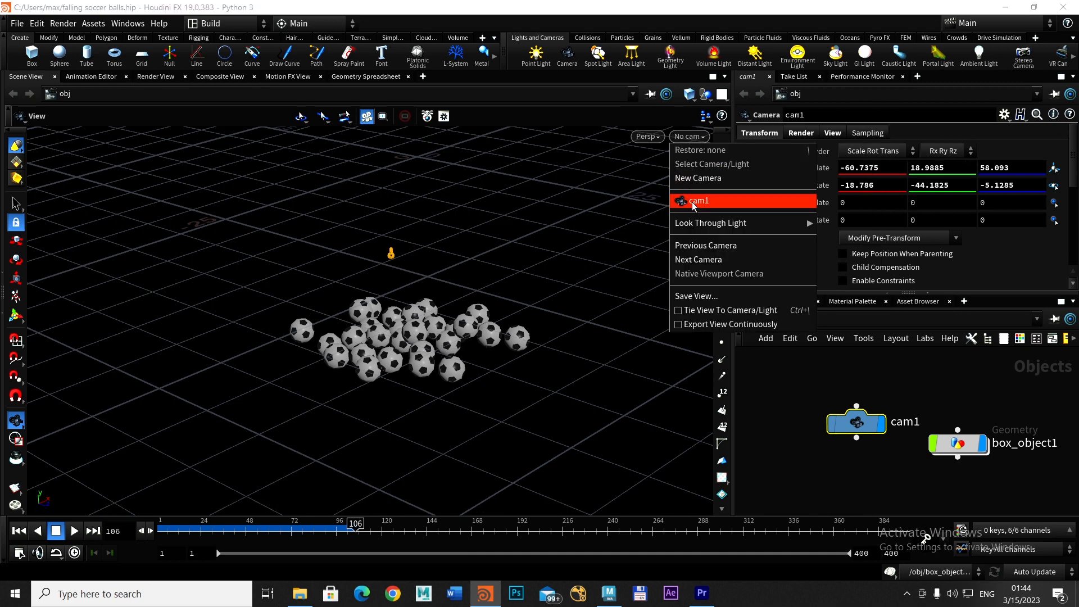
Look through cam1 in Houdini and set its X translation to -62.7375, Y translation to 19.4885 and Z rotation to about -5.43
left_click(694, 203)
middle_click_drag(853, 169, 973, 179)
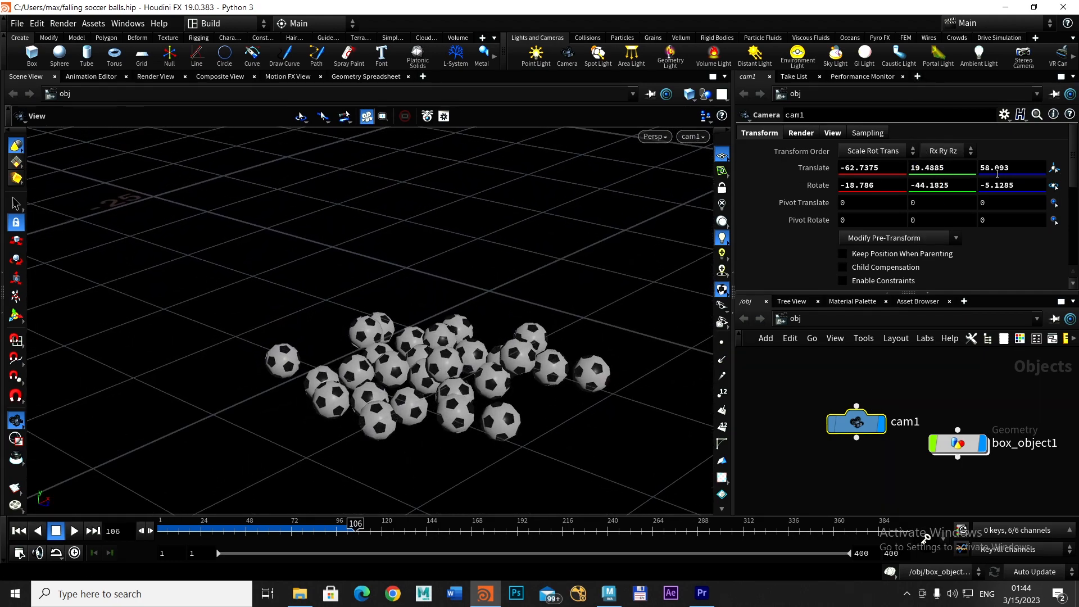
middle_click_drag(1017, 186, 990, 185)
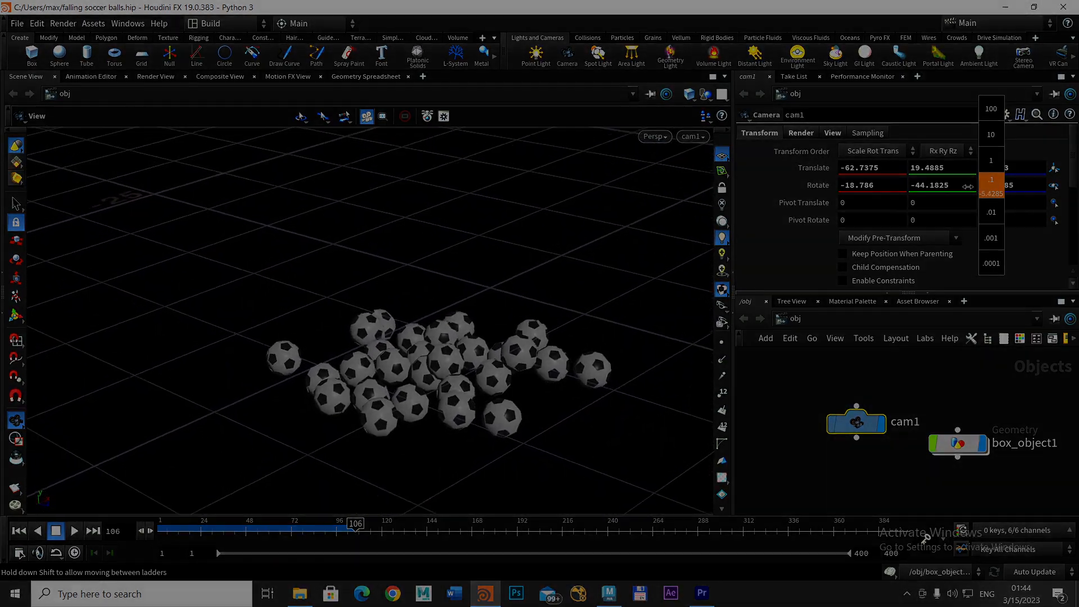